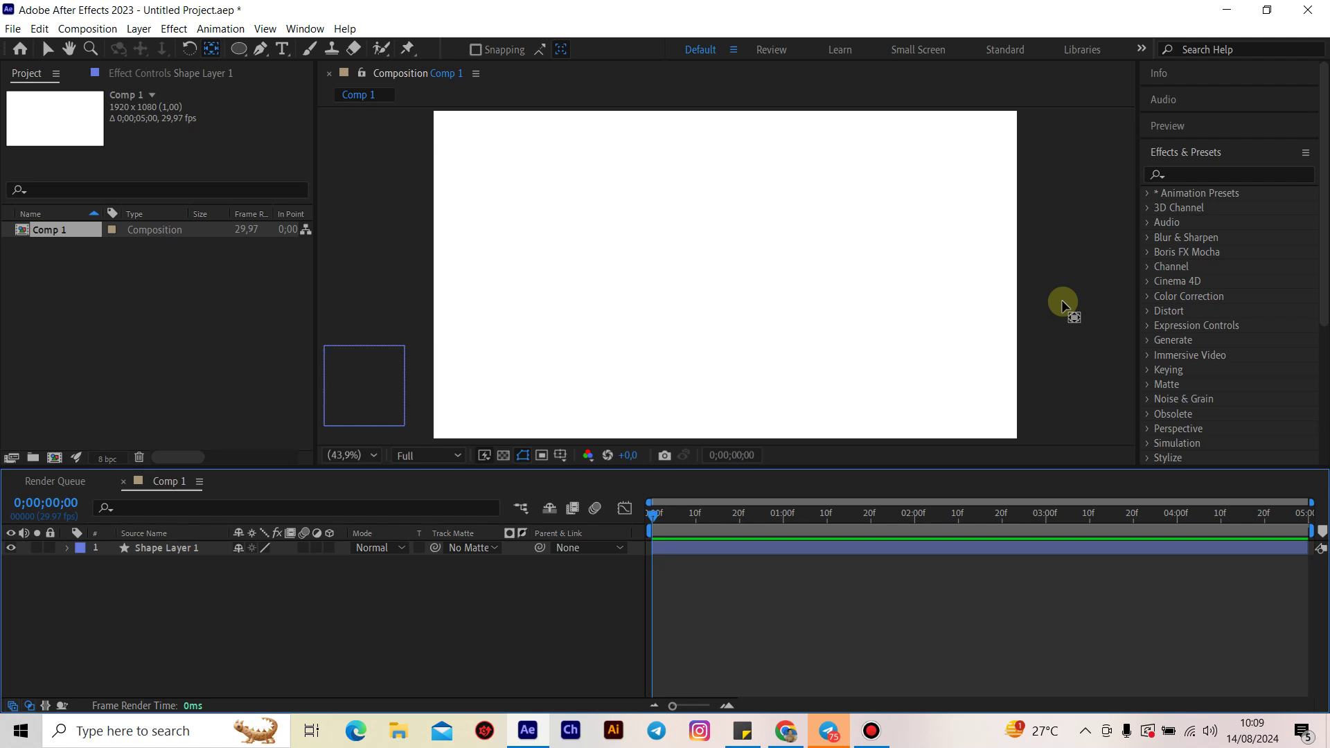
- Play the red-ball animation in Comp 1 and stop it at 0;00;02;27
key("space")
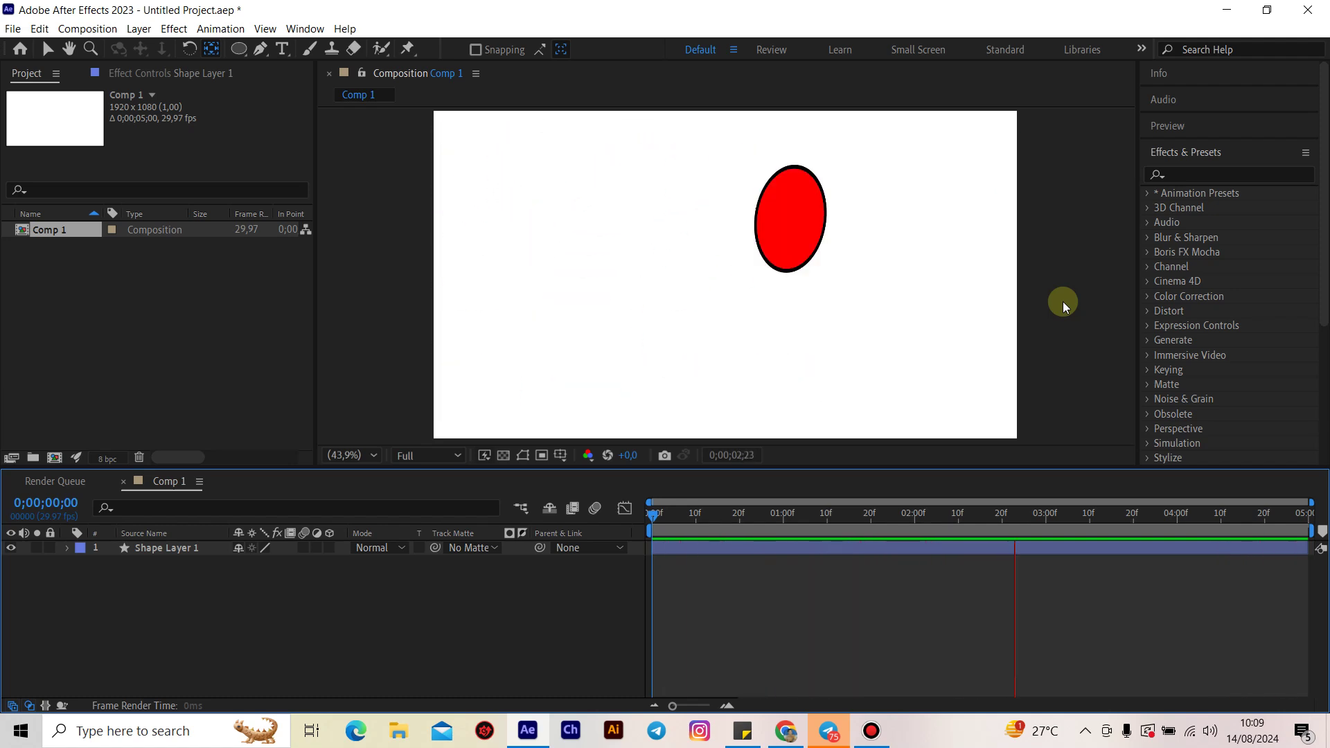
key("space")
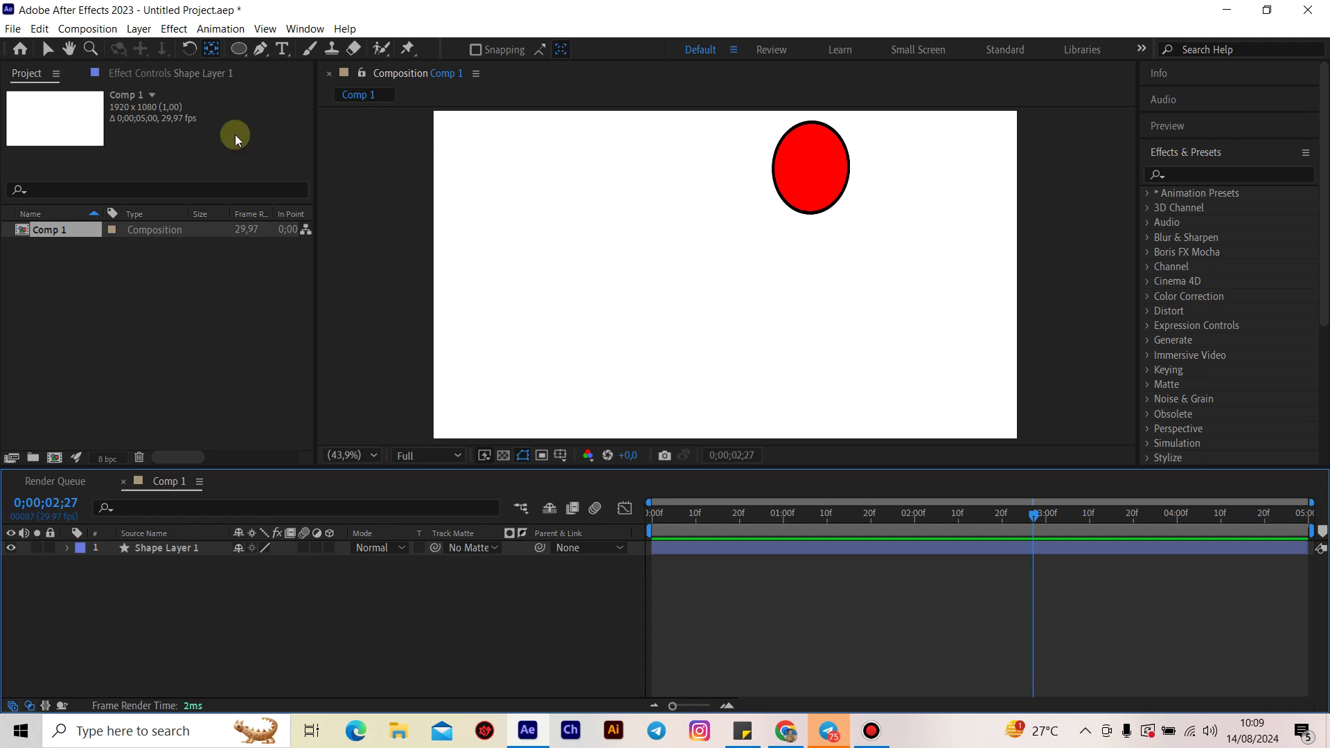
- Start a new 1920x1080 composition named 'Bouncing Ball', dismissing the Windows restart prompt with Wait an hour
left_click(90, 30)
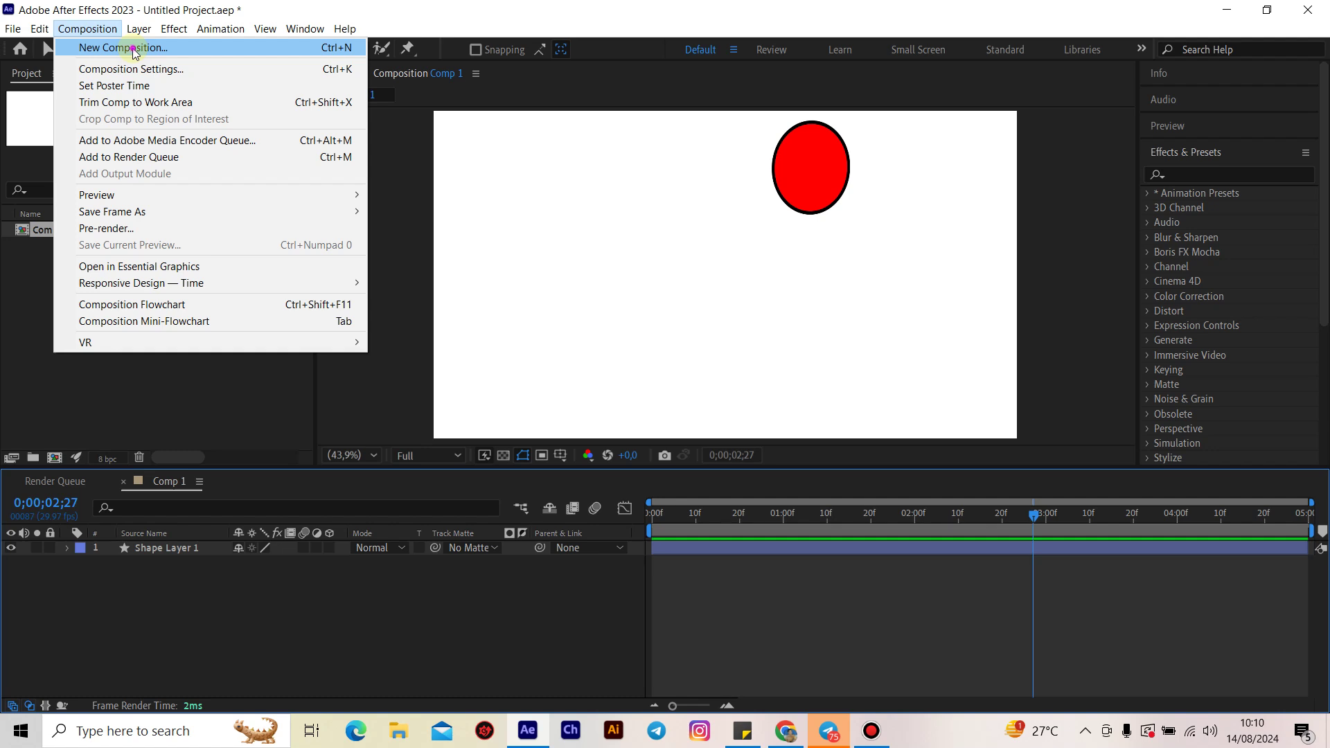
left_click(132, 47)
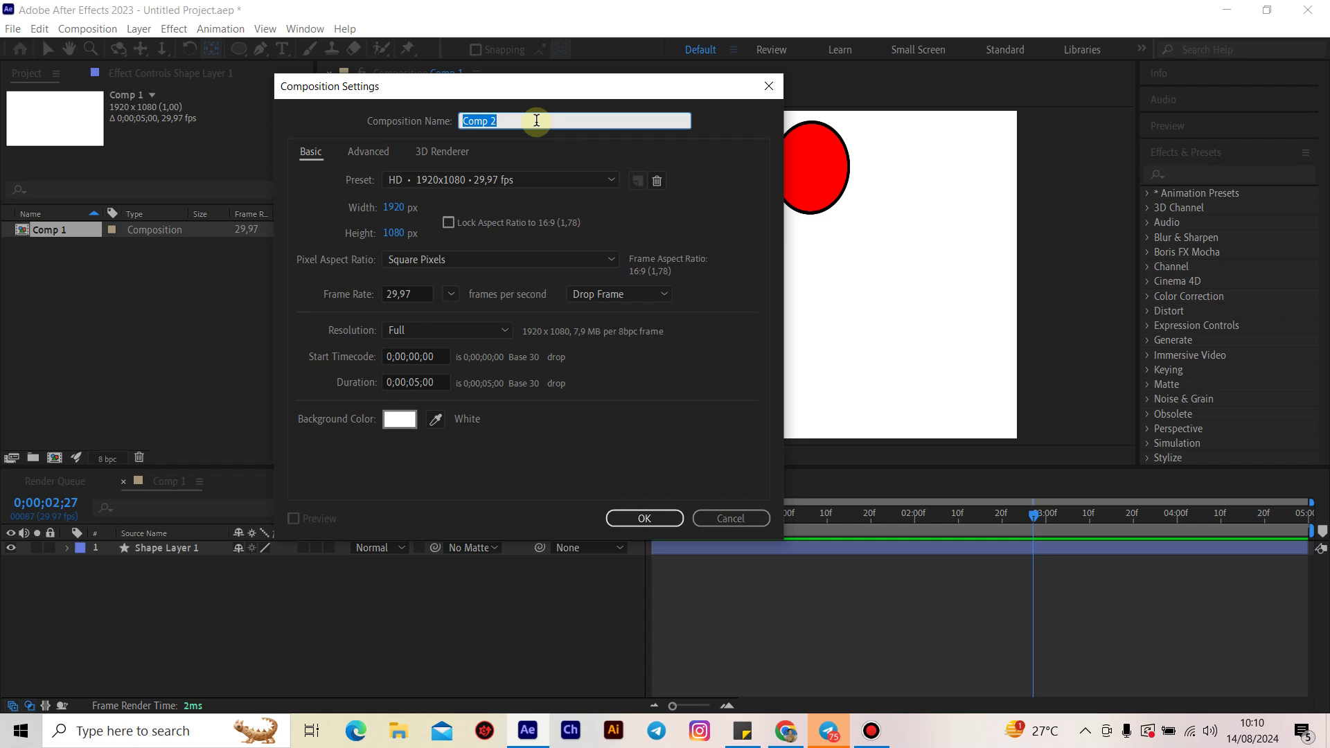
type("B")
type("ounc")
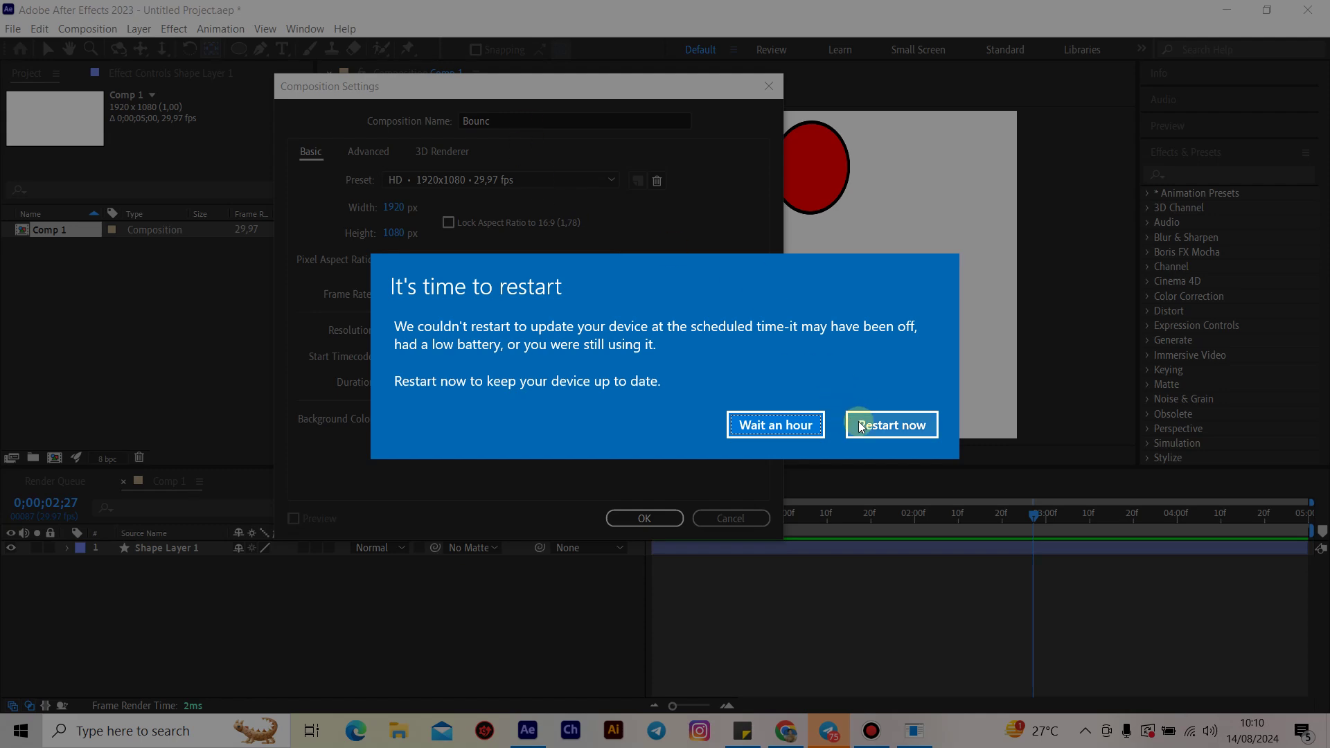
left_click(796, 424)
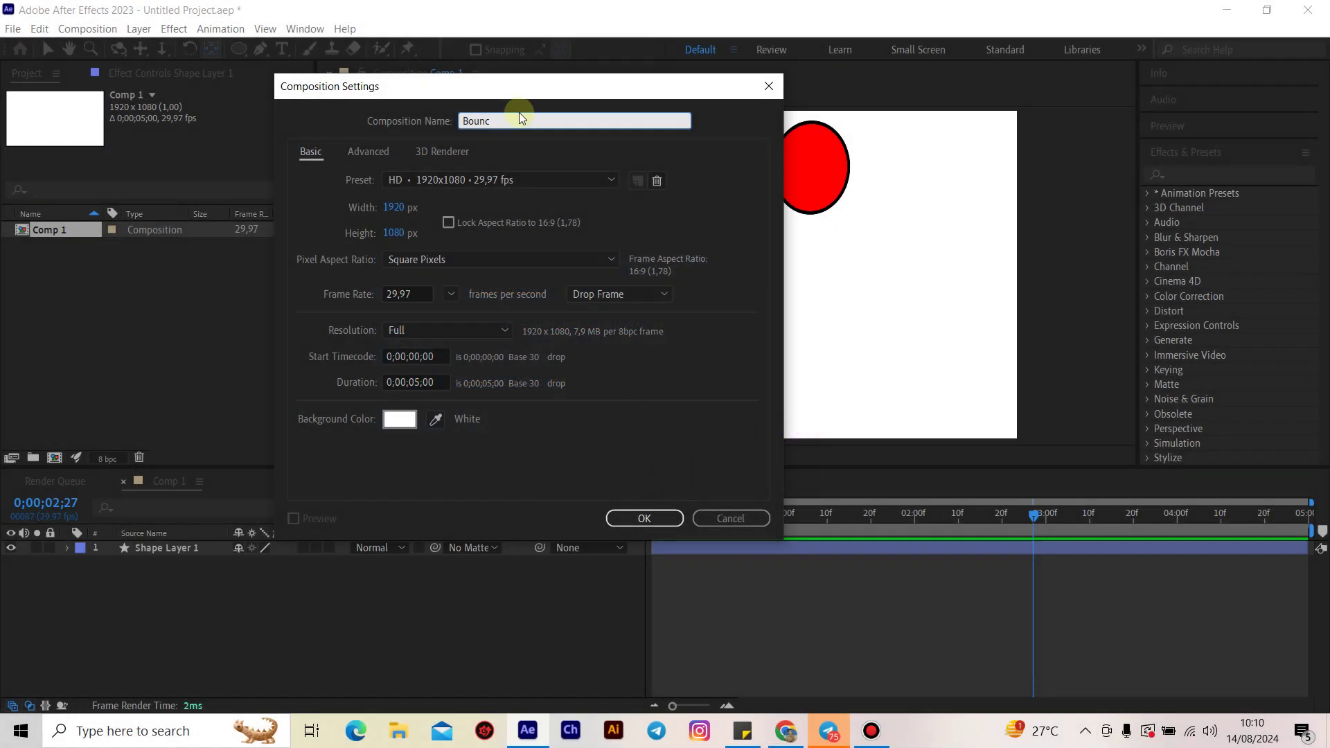
type("ing ")
type("Ba")
type("ll")
- Create the Bouncing Ball composition and pick the Ellipse Tool
left_click(666, 514)
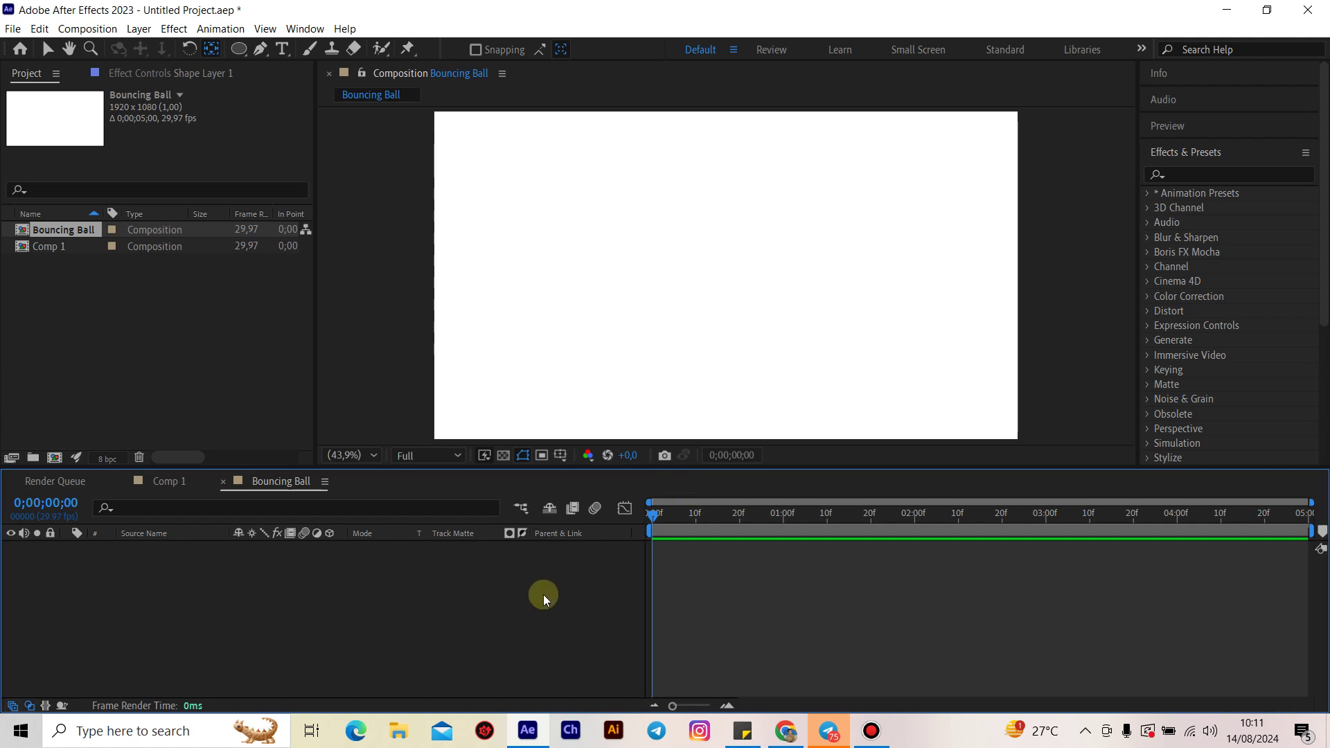
left_click(242, 47)
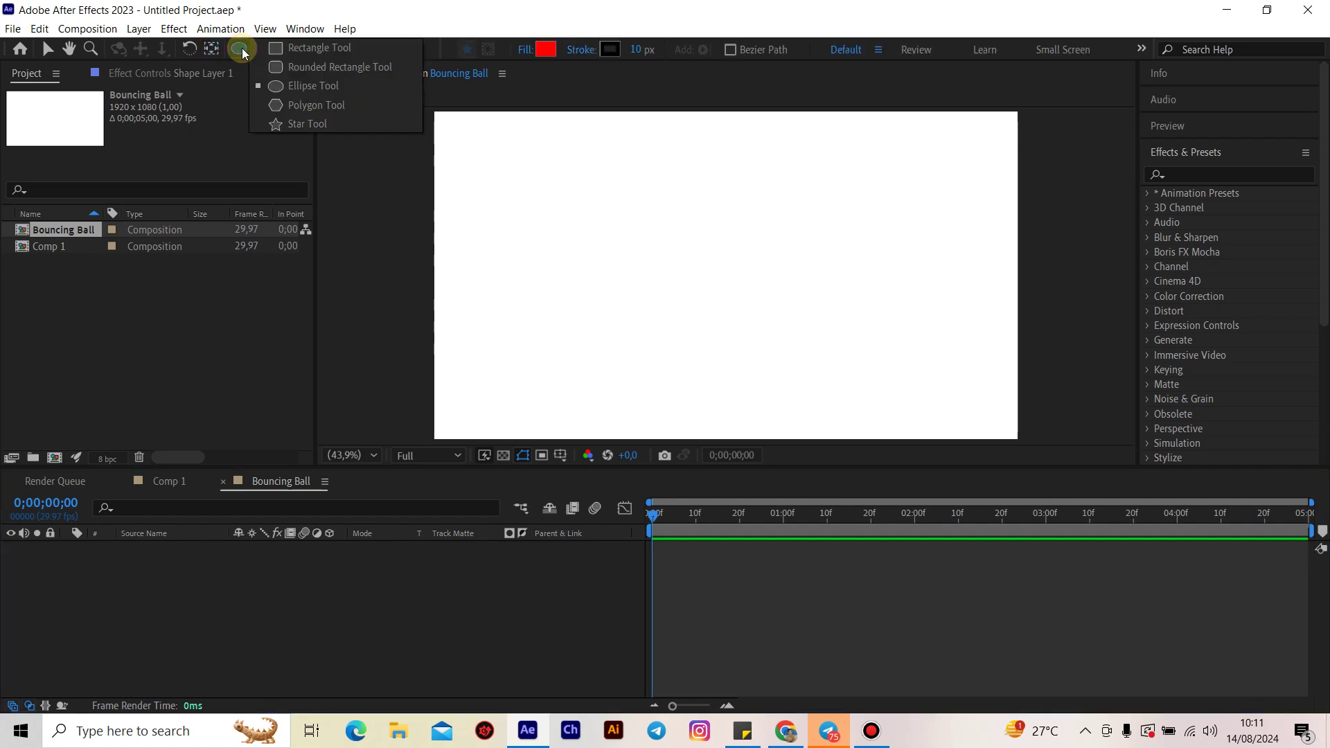
left_click(324, 86)
- Set the fill to light blue #008FE4 and draw the ball circle left of centre
left_click(551, 48)
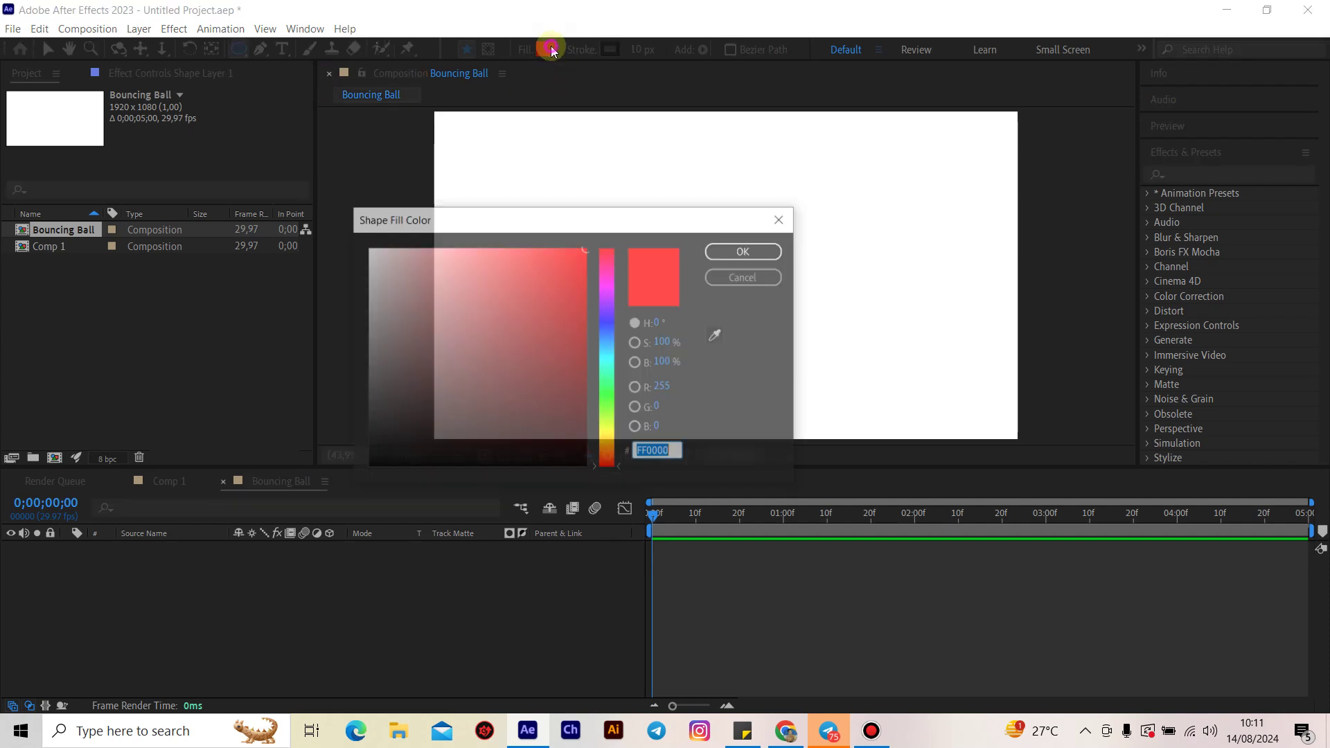
left_click_drag(606, 301, 607, 345)
left_click_drag(547, 294, 589, 265)
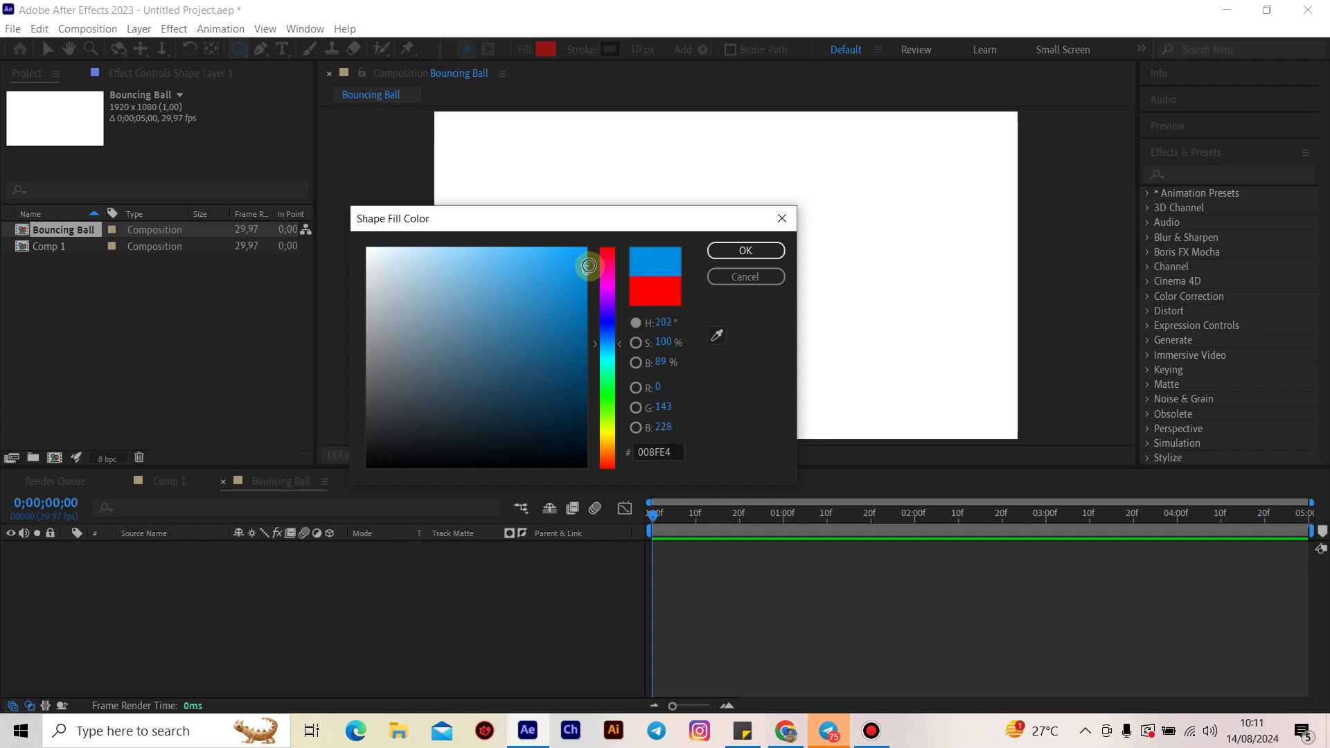
left_click(744, 251)
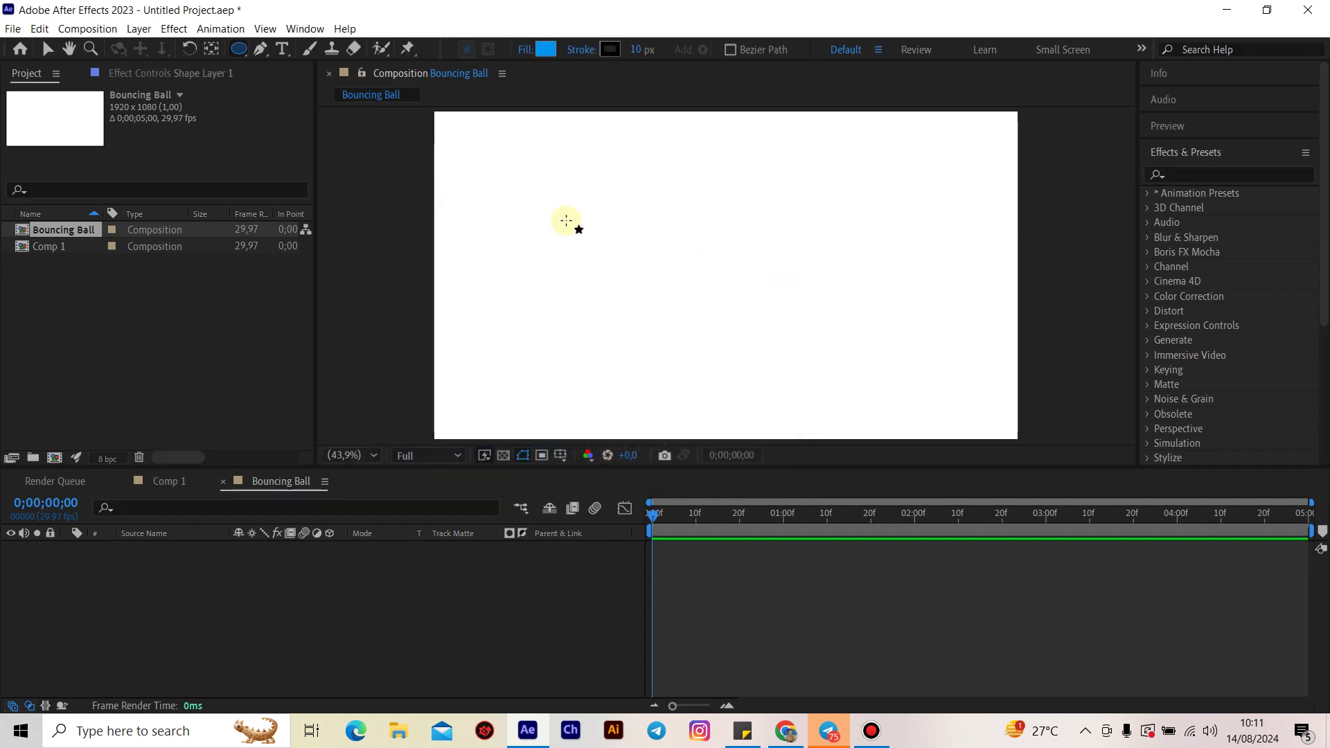
left_click_drag(566, 220, 643, 298)
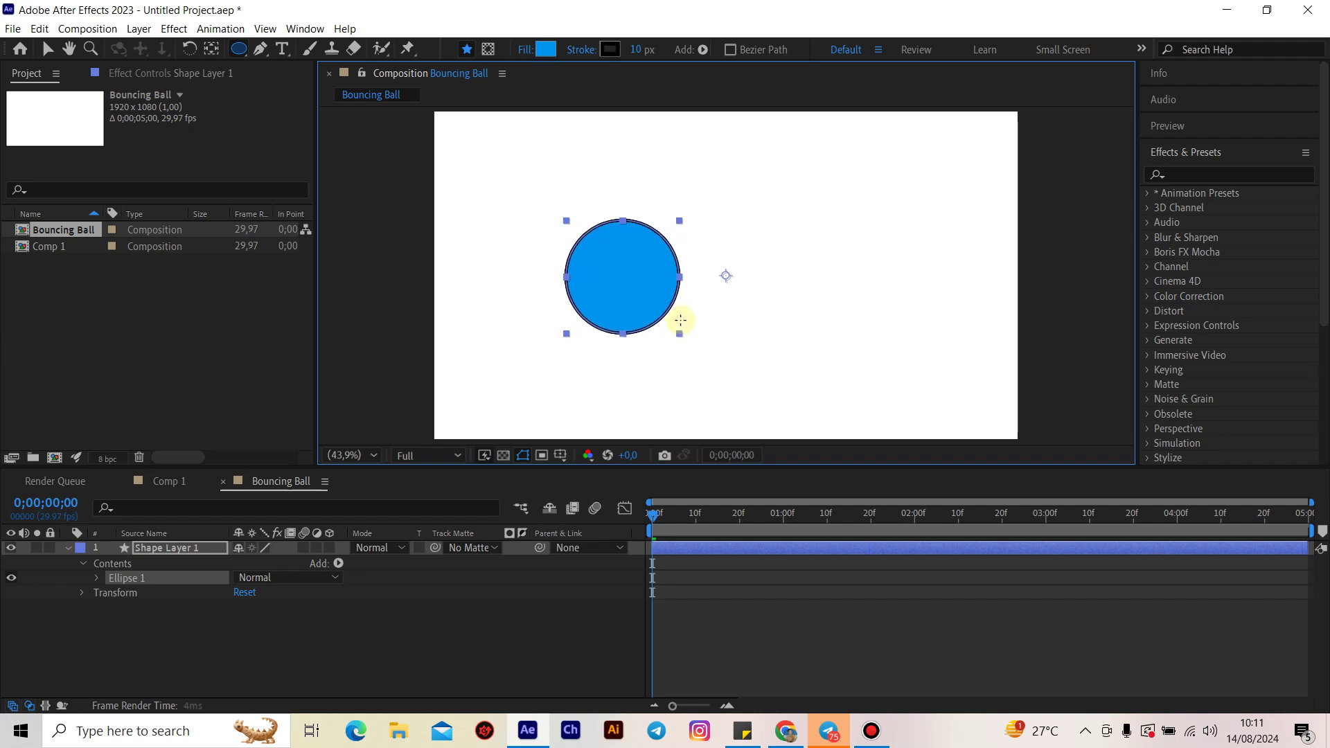
mouse_move(644, 297)
left_mouse_down()
mouse_move(622, 277)
mouse_move(663, 320)
mouse_move(619, 292)
left_mouse_up()
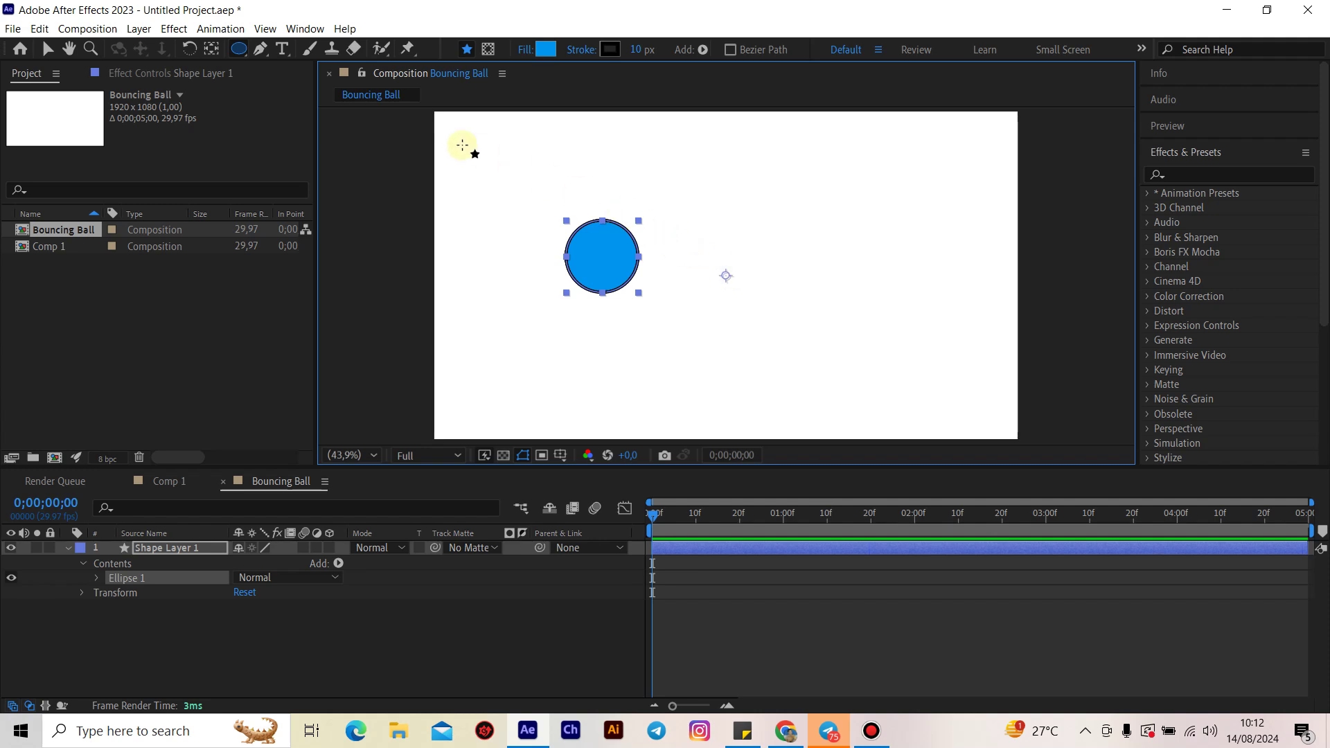
- Centre Shape Layer 1's anchor point on the ball using the Pan Behind tool
left_click(213, 50)
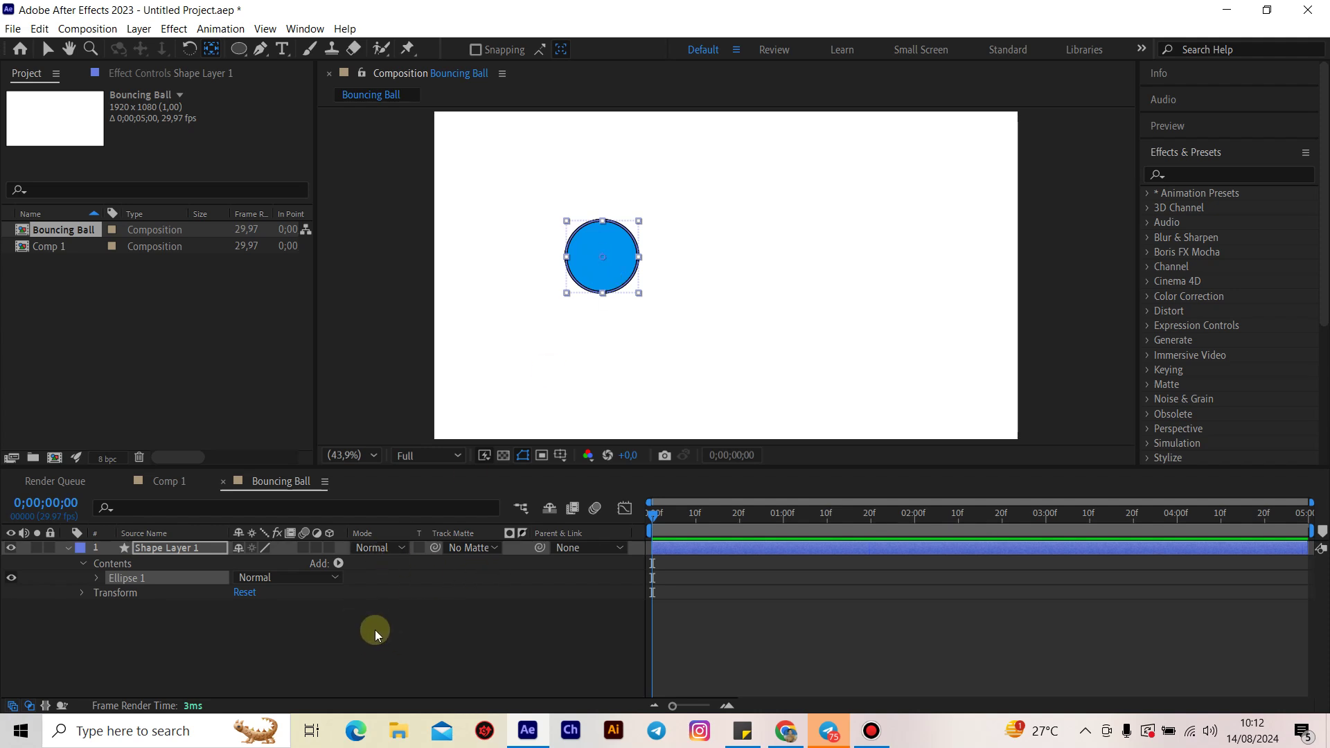
left_click(219, 647)
left_click(208, 647)
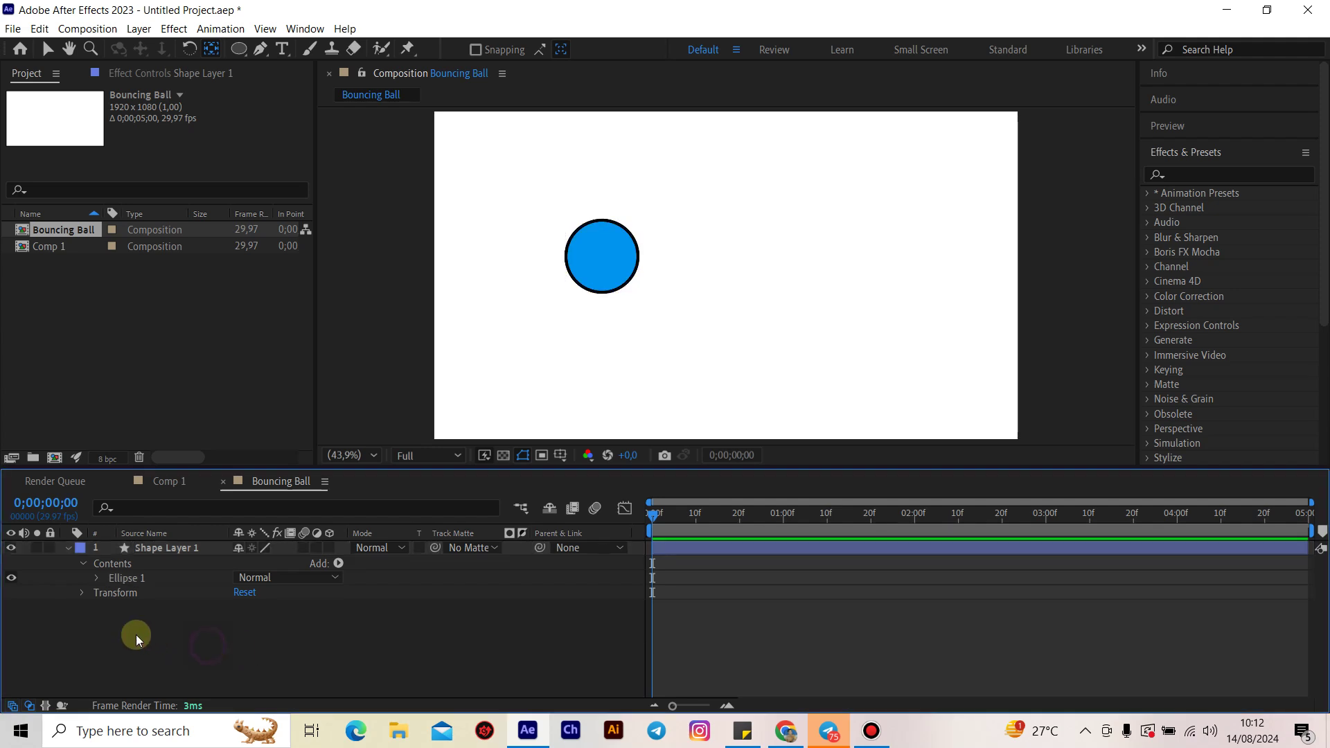
left_click(185, 548)
left_click(191, 657)
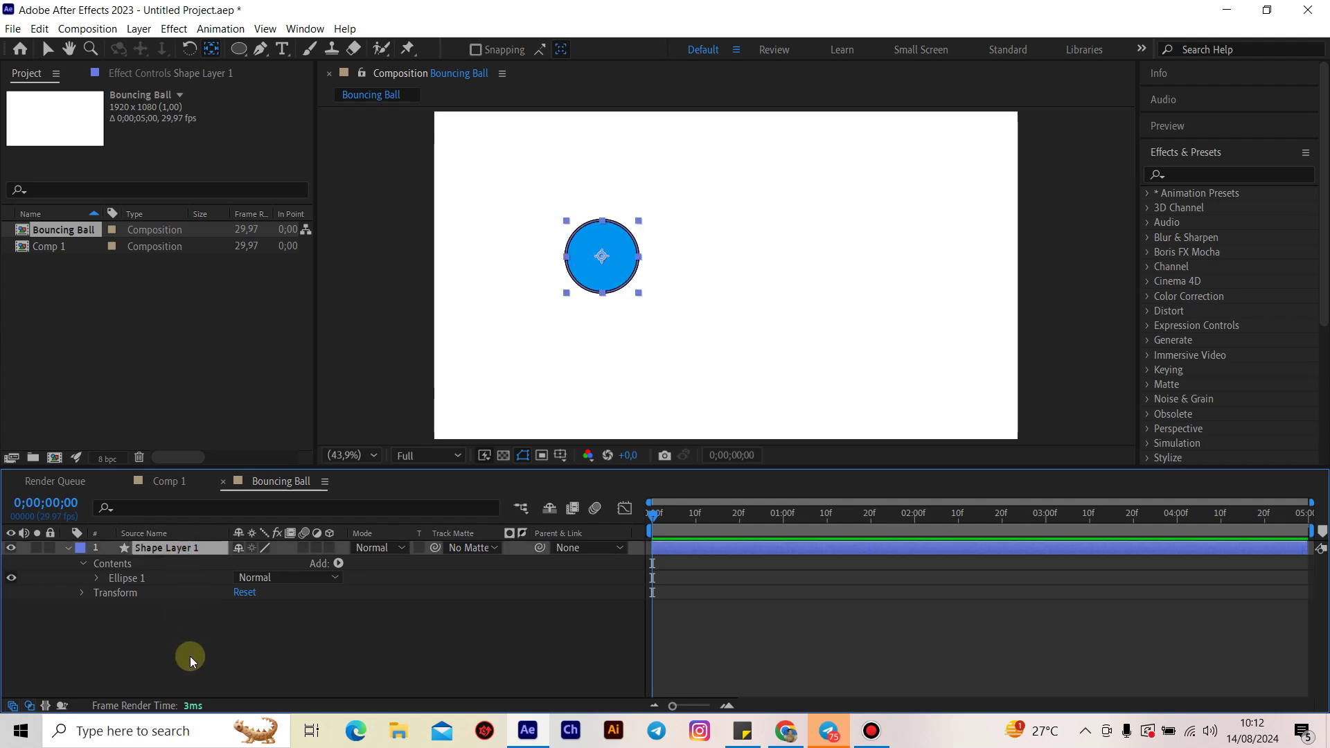
- Split the ball's Position into separate X and Y dimensions
key("p")
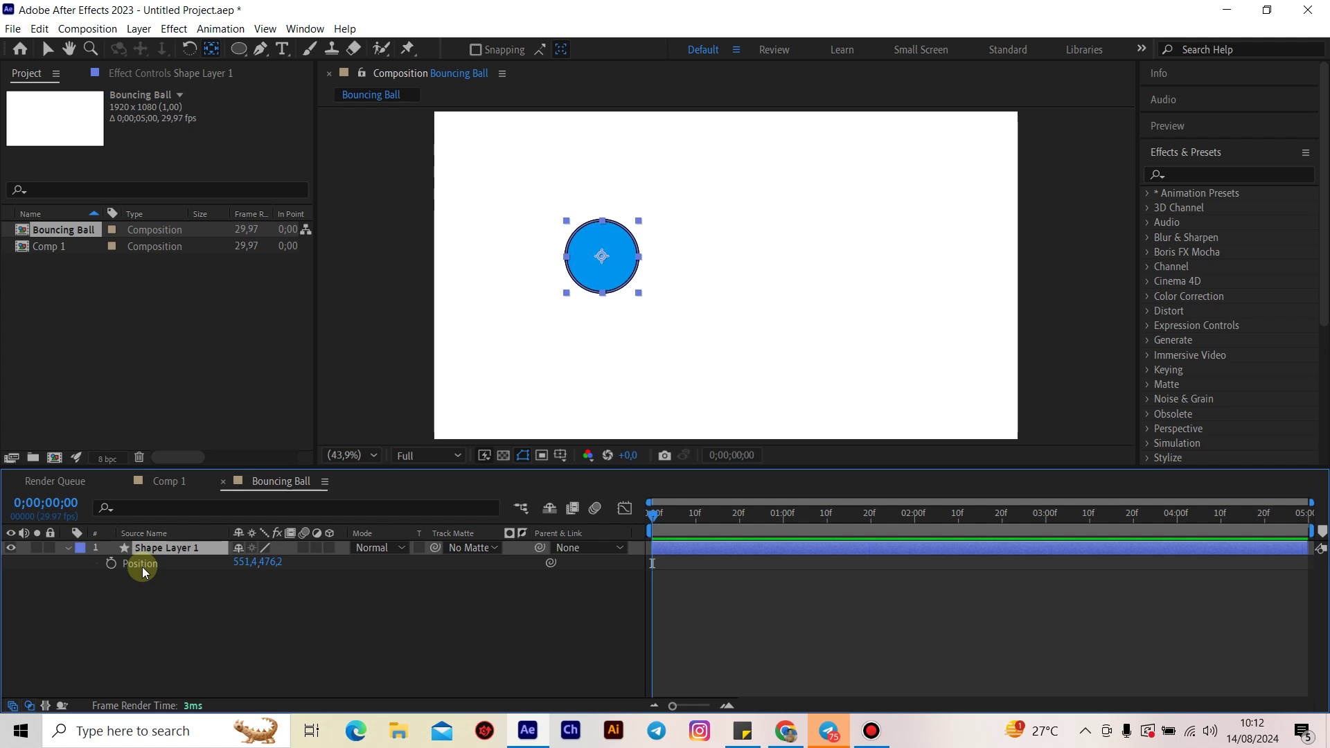
left_click(158, 563)
right_click(174, 568)
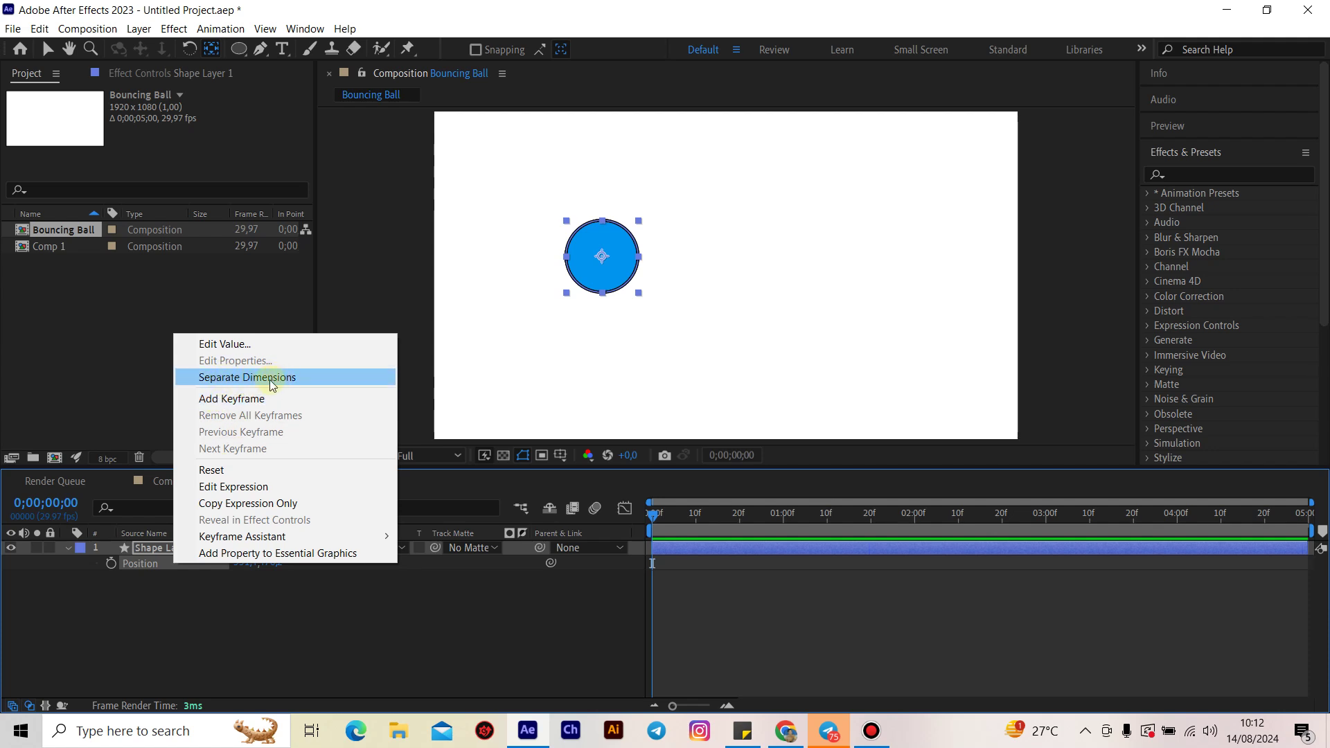
left_click(268, 380)
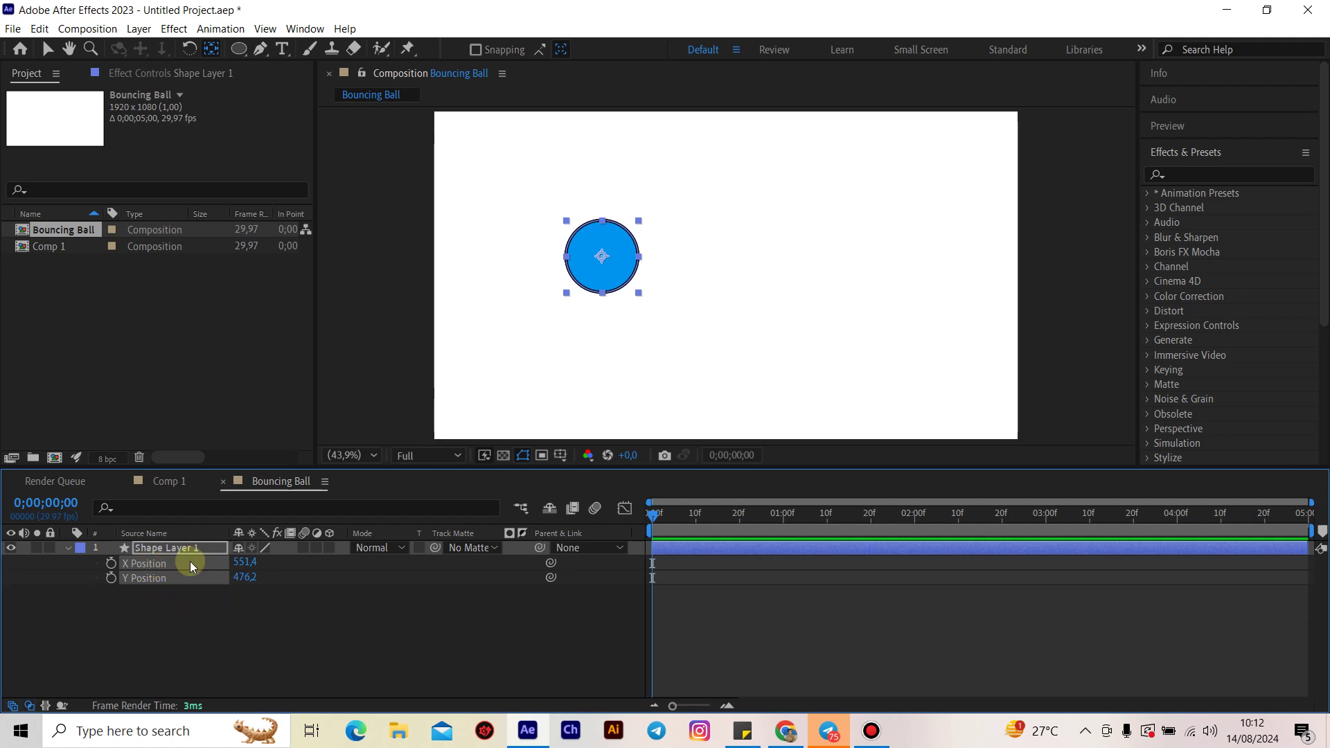
- Add a Y Position keyframe at frame 0 with Y at 476,2
left_click(166, 625)
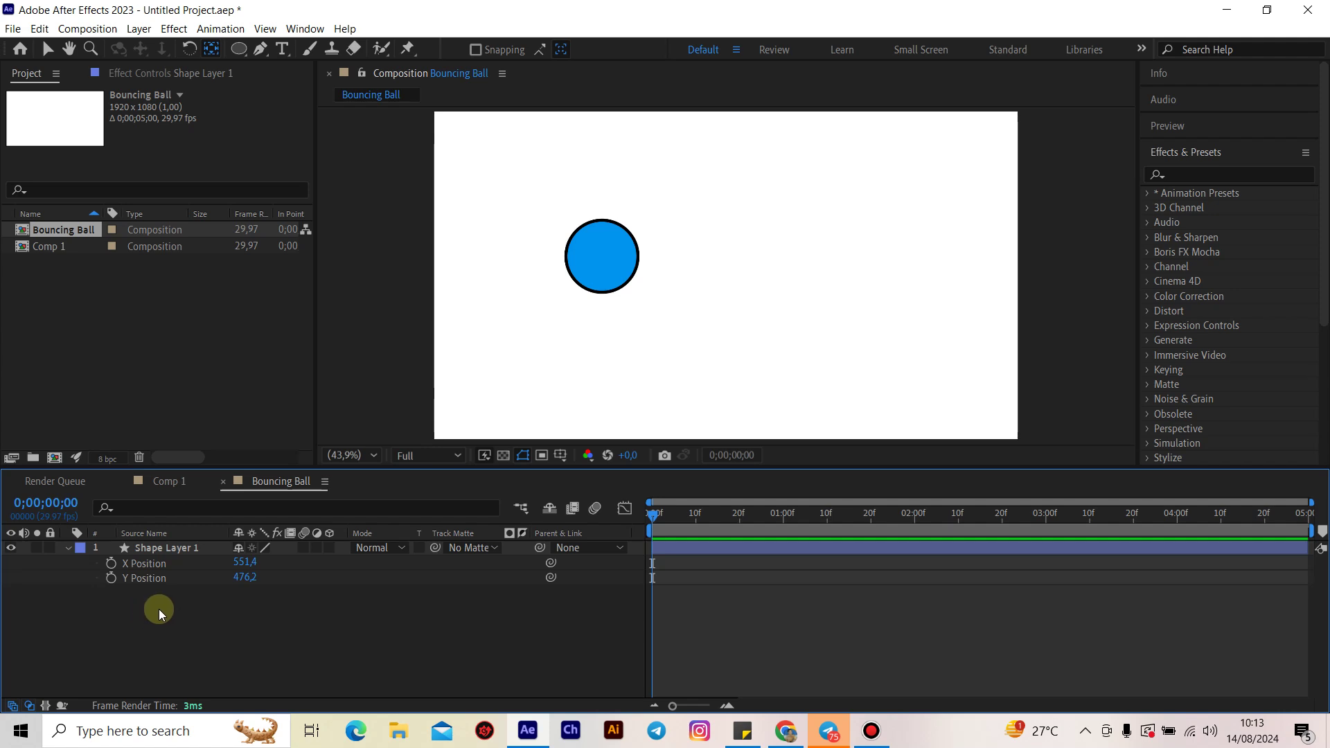
left_click(110, 589)
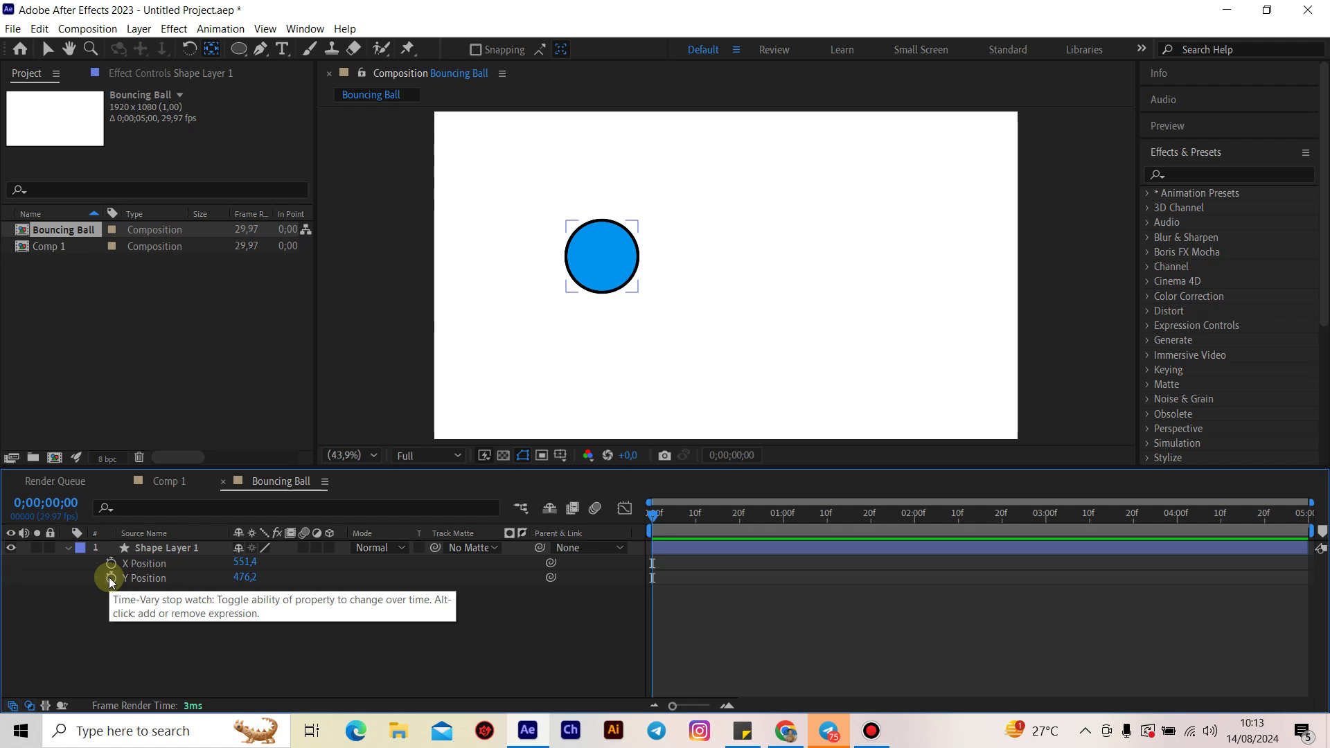
left_click(111, 579)
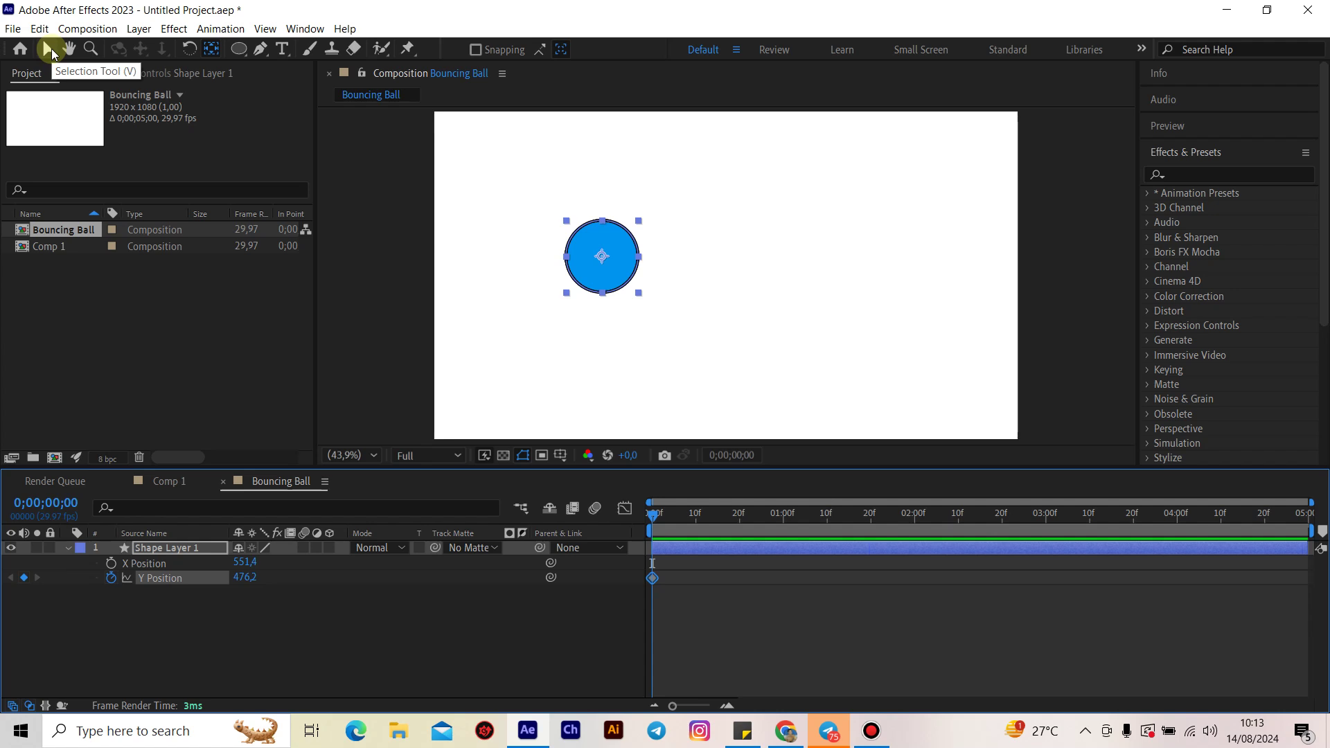
- Move the ball to the bottom-left and paste a Y Position keyframe at frame 20
left_click(49, 48)
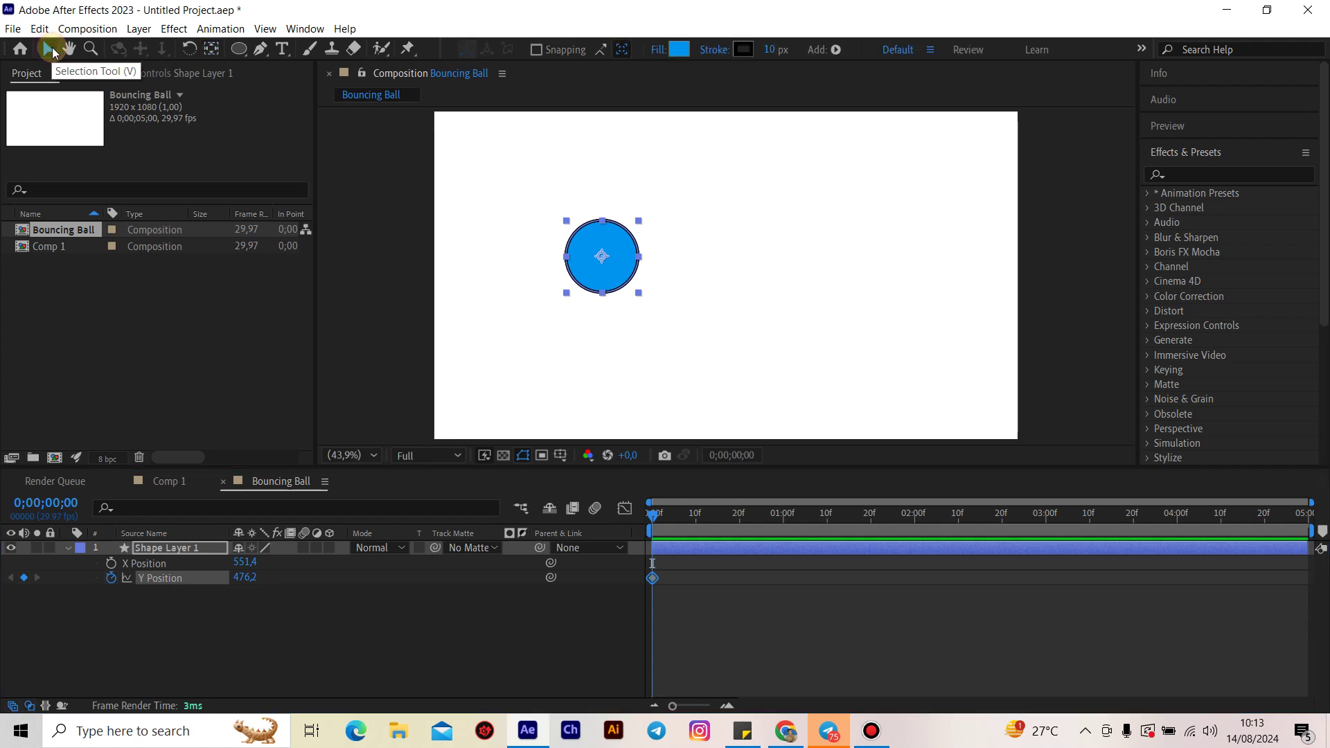
left_click_drag(602, 258, 540, 392)
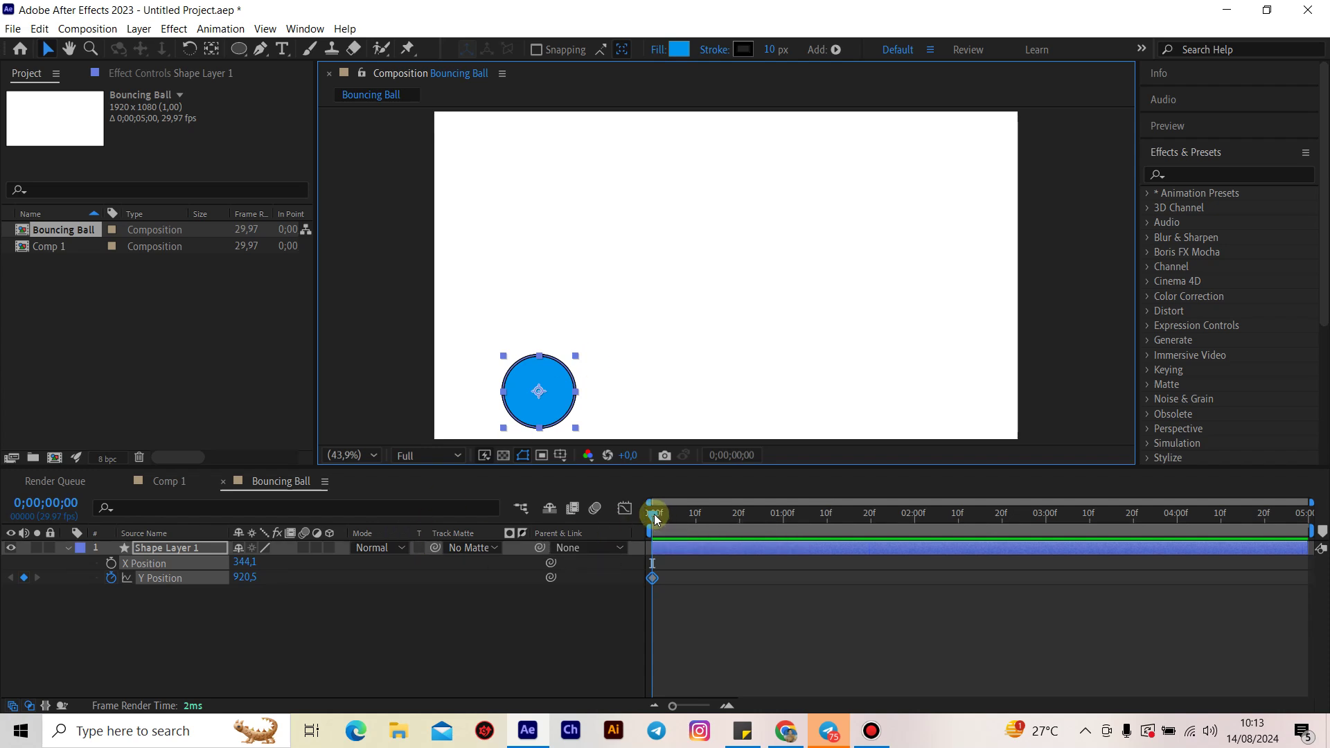
left_click_drag(653, 514, 739, 524)
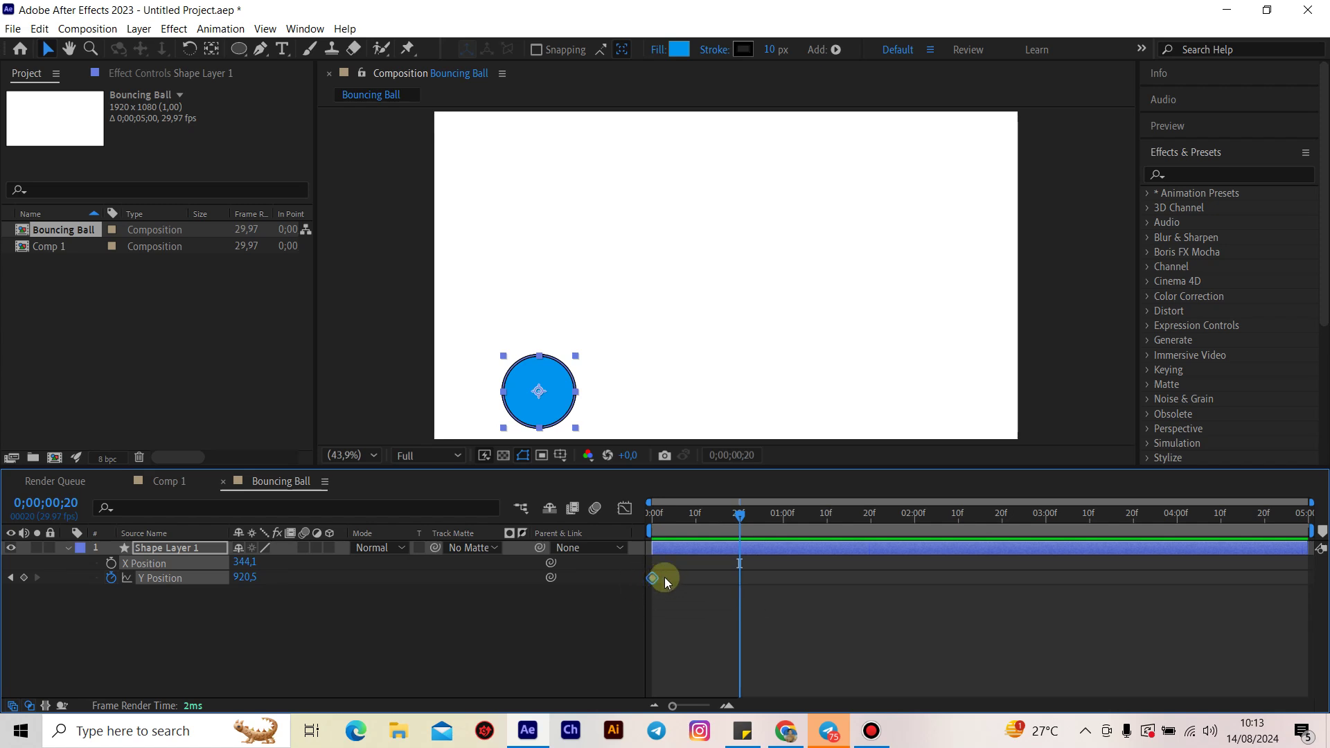
key("ctrl+v")
- At frame 10, raise Y Position to 159,5 for the top of the bounce
left_click(735, 514)
left_click_drag(734, 516, 694, 526)
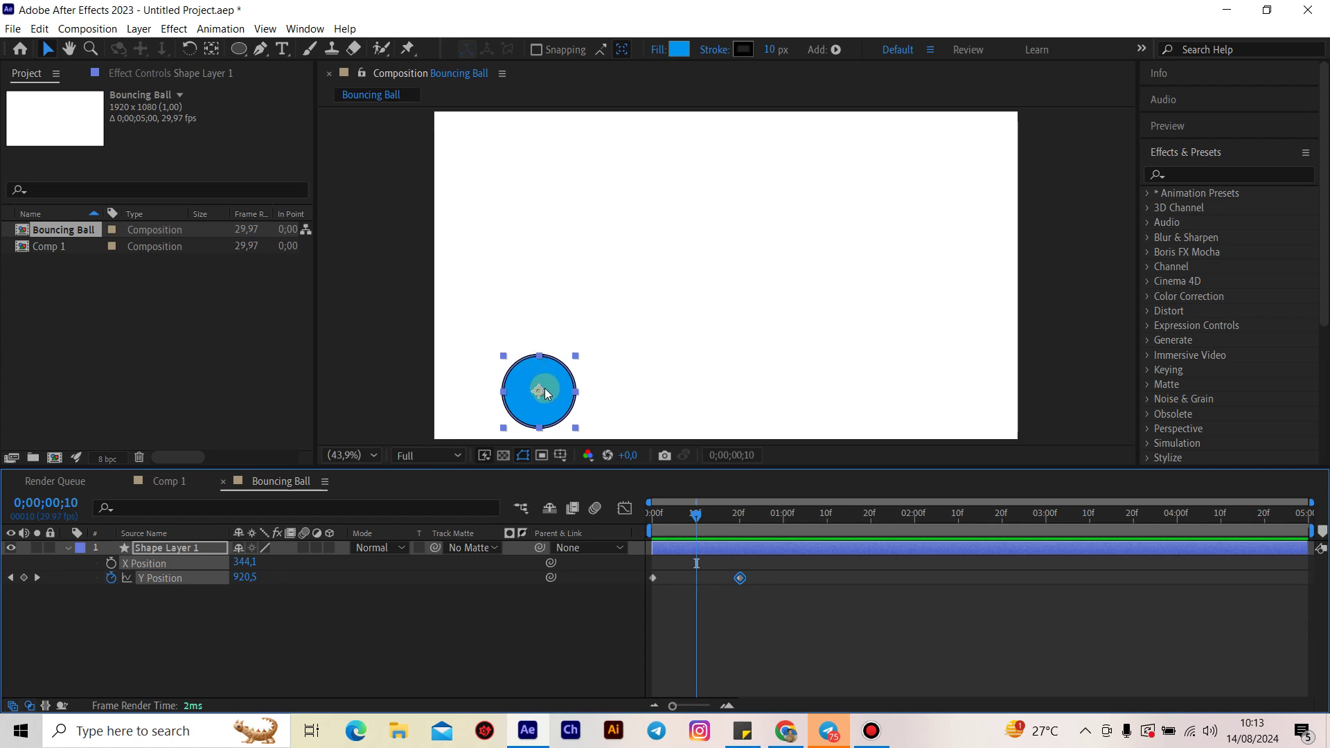
left_click_drag(539, 370, 537, 149)
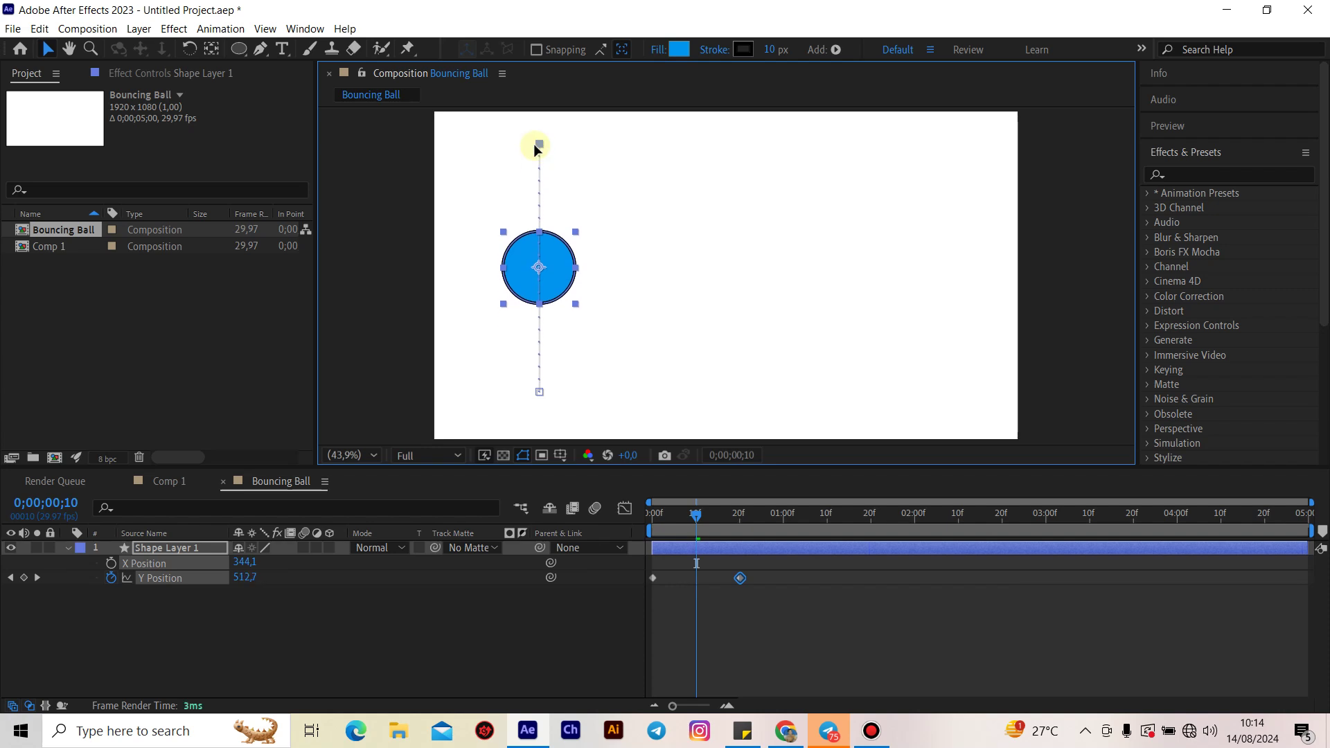
key("ctrl+z")
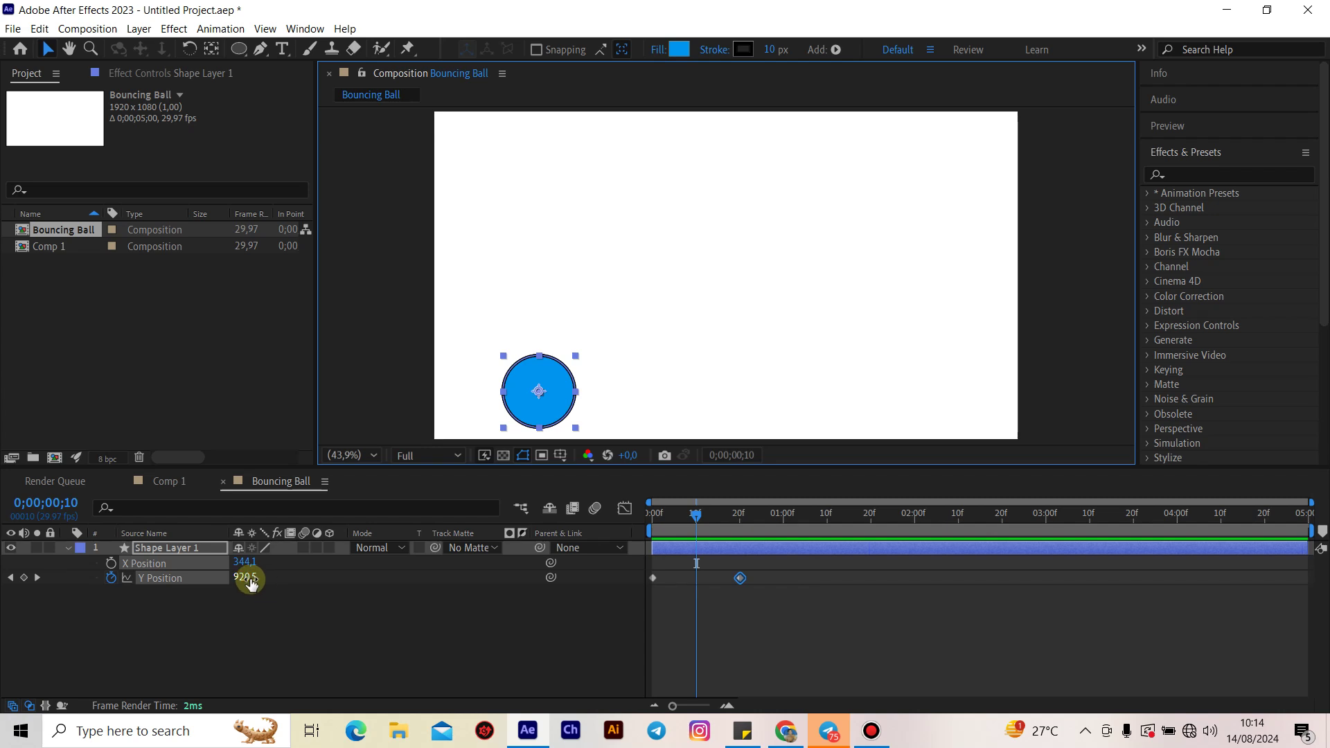
mouse_move(247, 579)
left_mouse_down()
mouse_move(231, 575)
mouse_move(267, 687)
mouse_move(236, 581)
mouse_move(247, 629)
left_mouse_up()
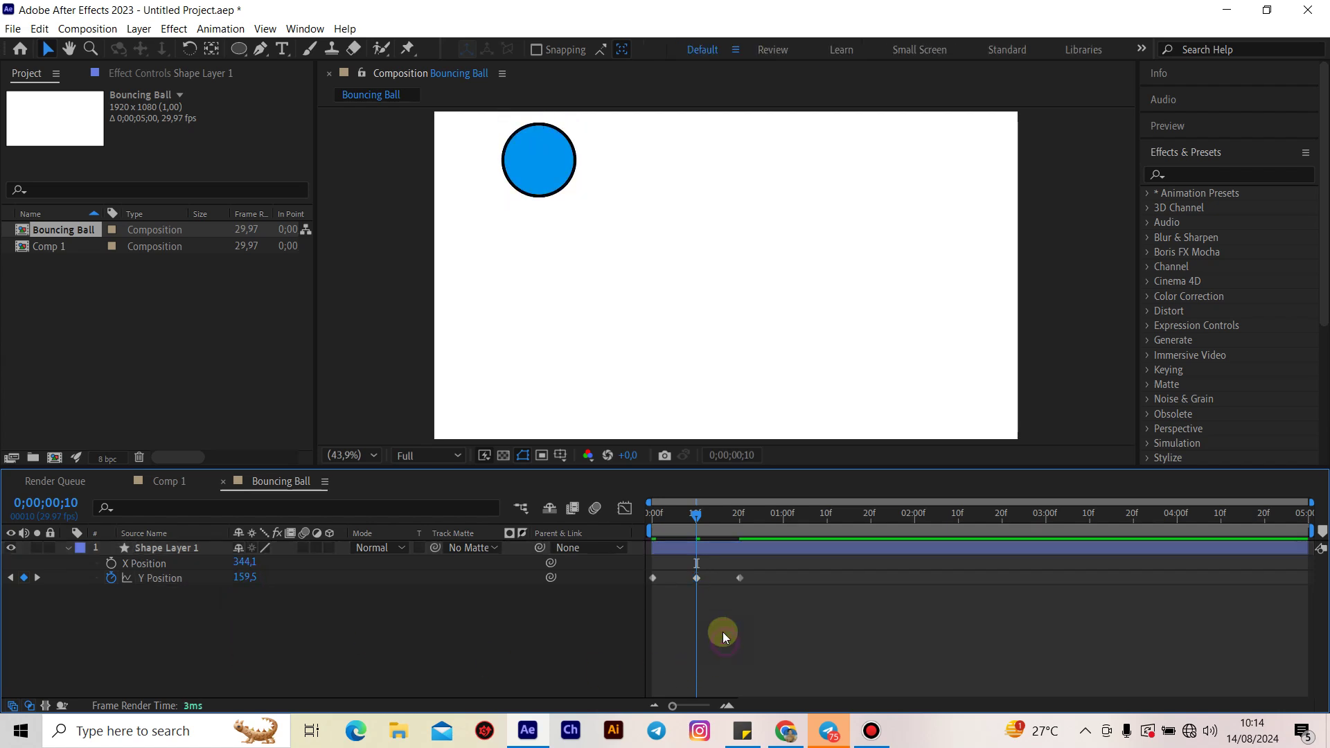
- Apply Easy Ease to the frame-10 Y Position keyframe
right_click(696, 577)
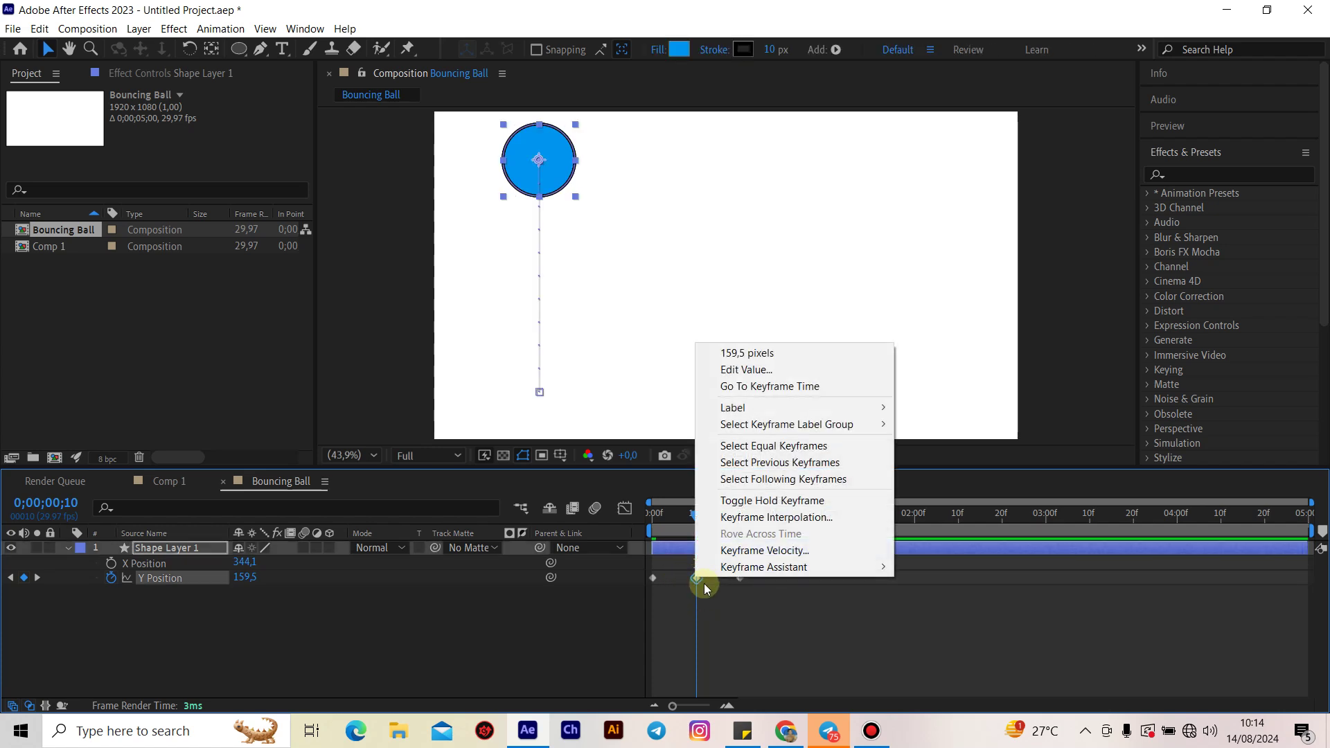
left_click(710, 610)
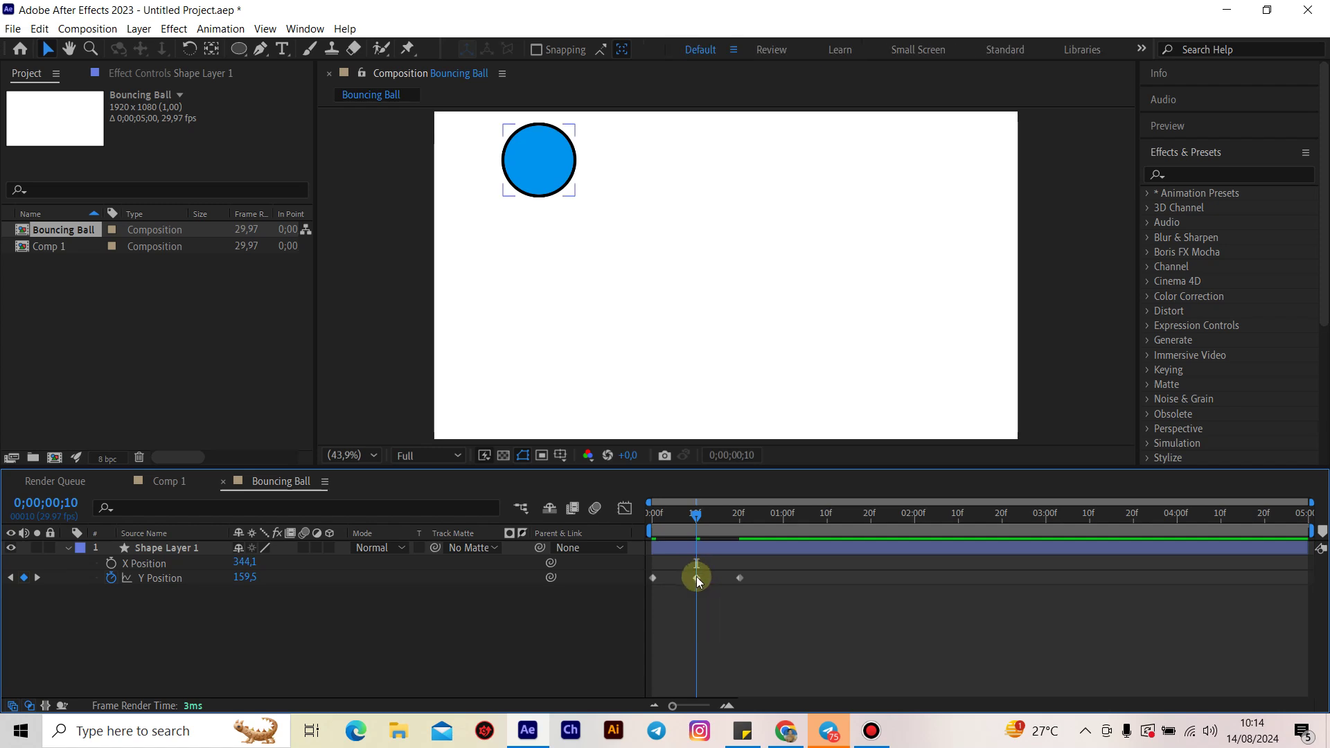
left_click(696, 577)
right_click(697, 579)
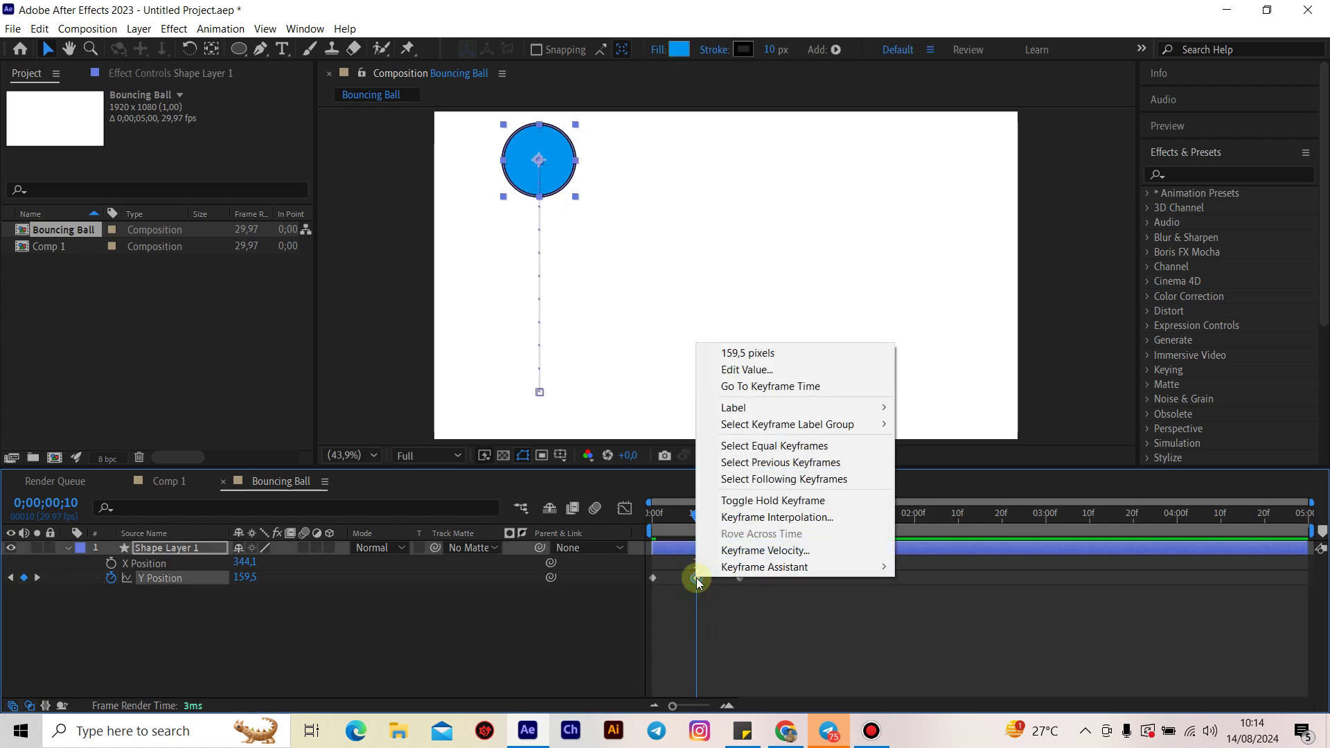
mouse_move(755, 574)
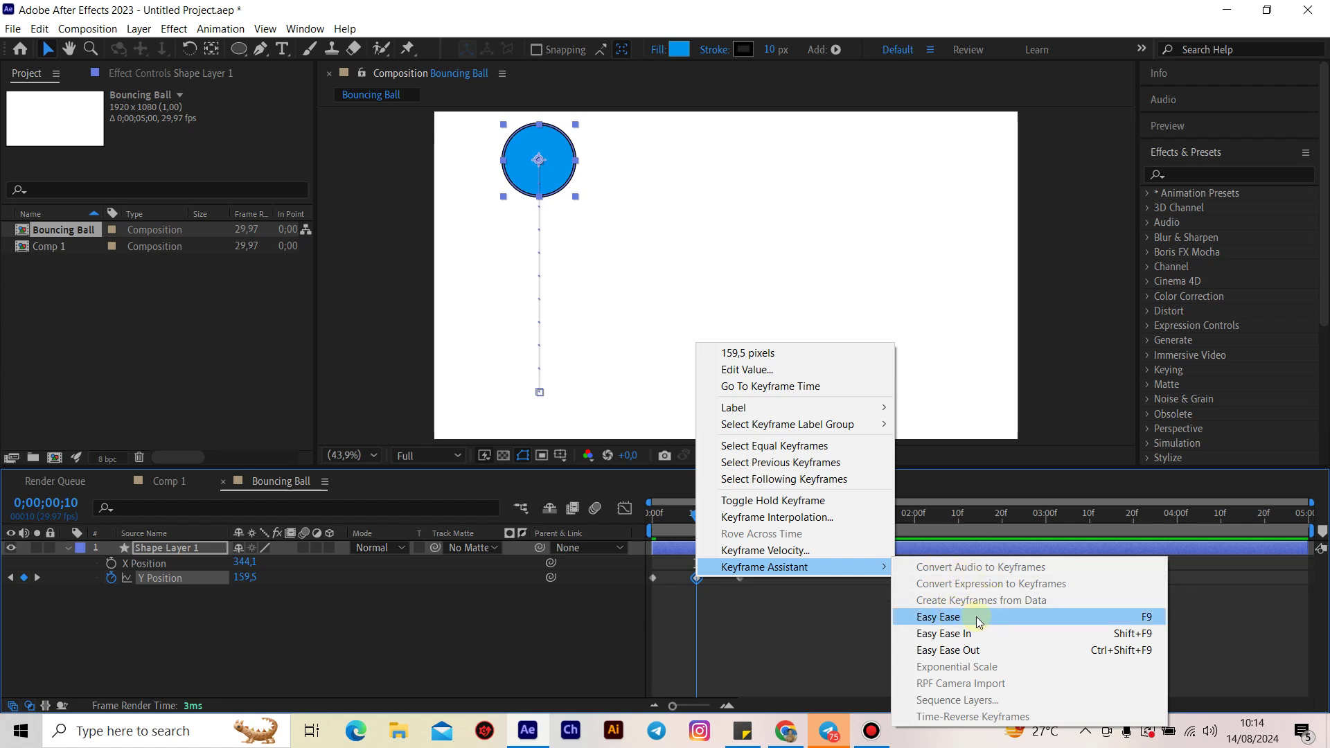
left_click(1090, 622)
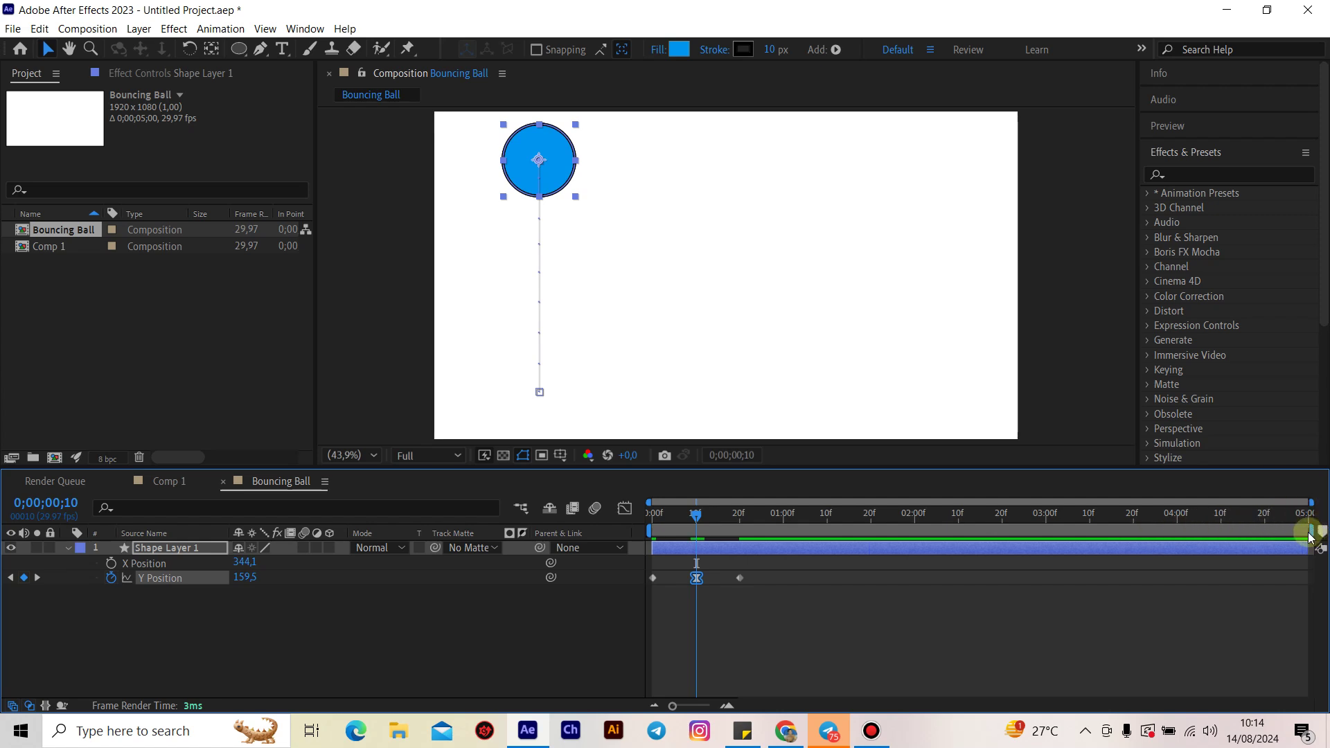
- End the work area at about frame 20 and preview the bounce
mouse_move(1309, 533)
left_mouse_down()
mouse_move(740, 530)
mouse_move(753, 531)
left_mouse_up()
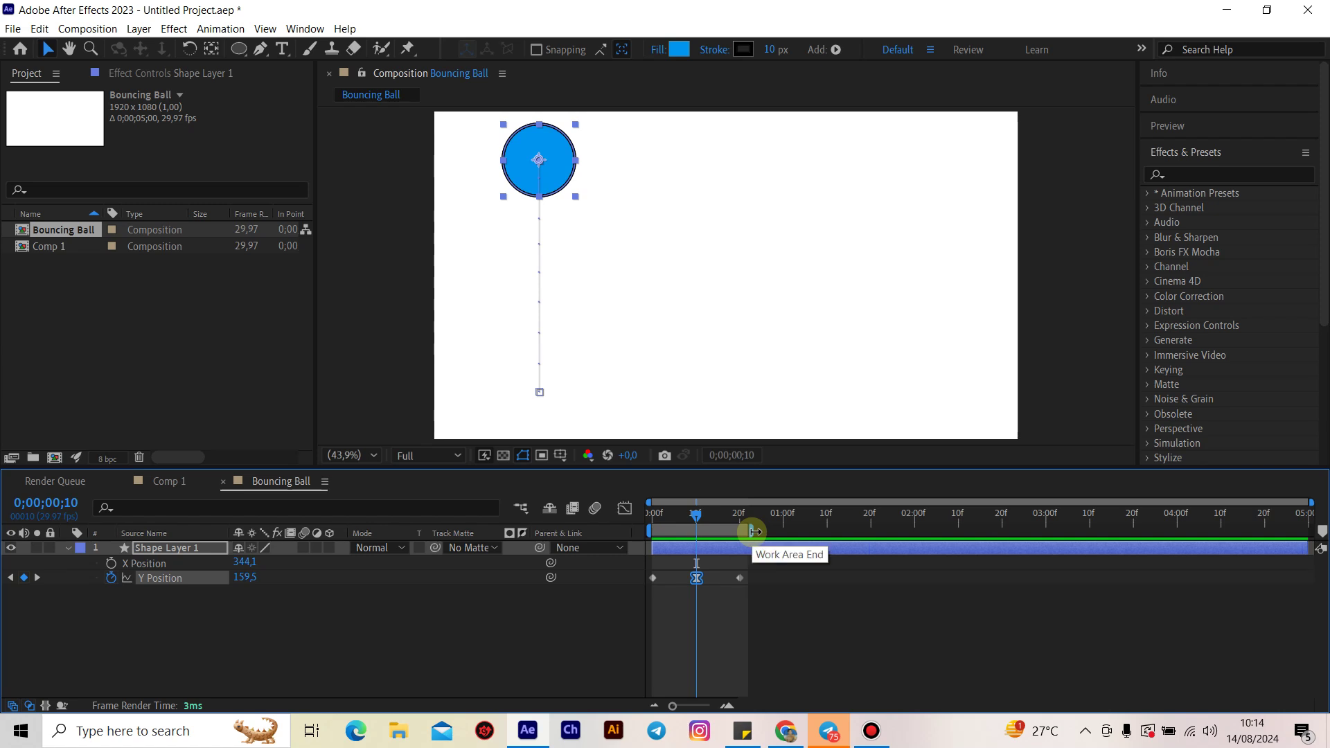
key("space")
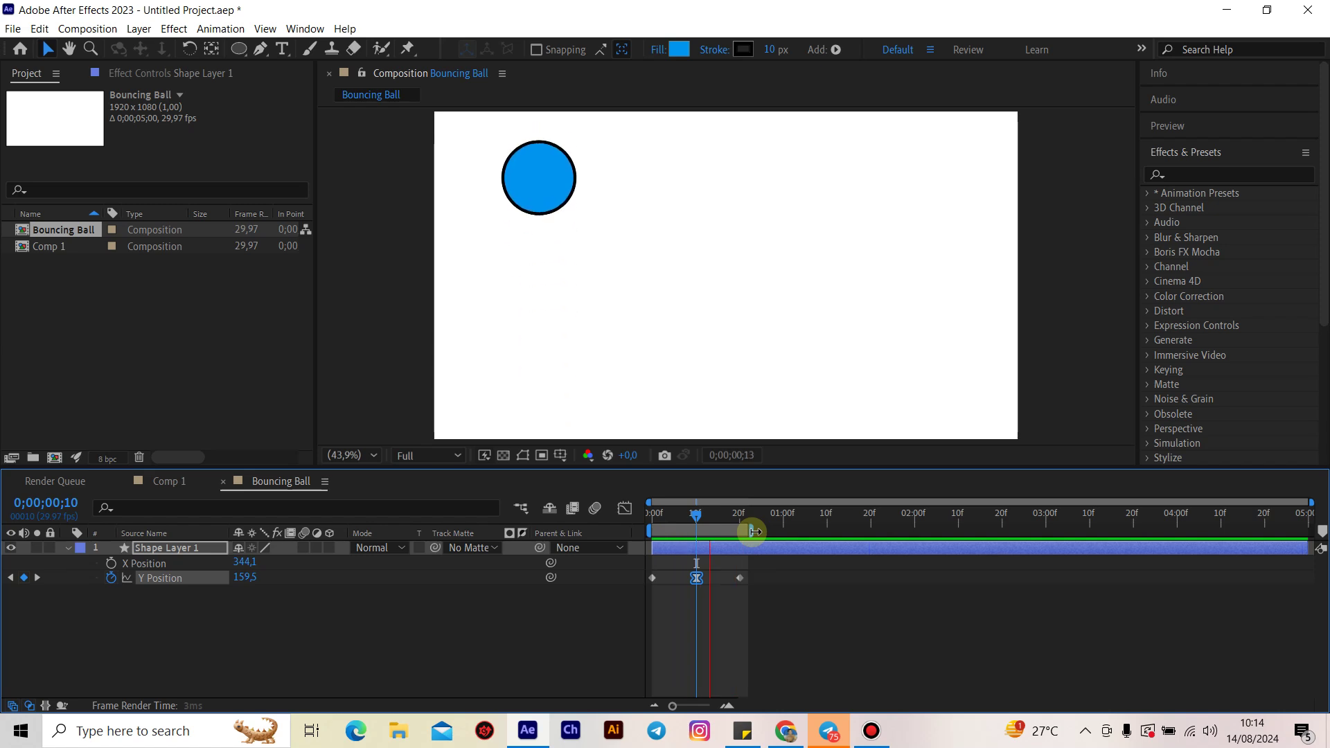
key("space")
left_click(710, 529)
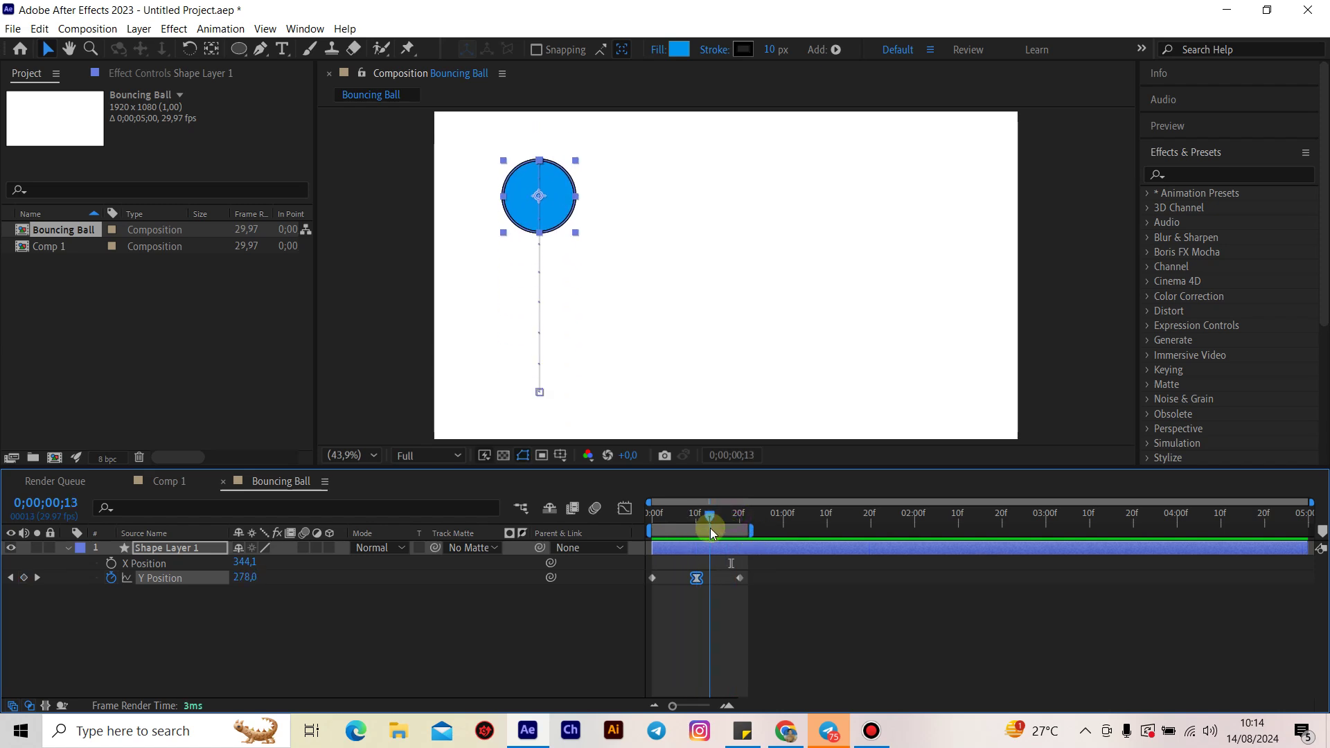
left_click_drag(709, 527, 700, 530)
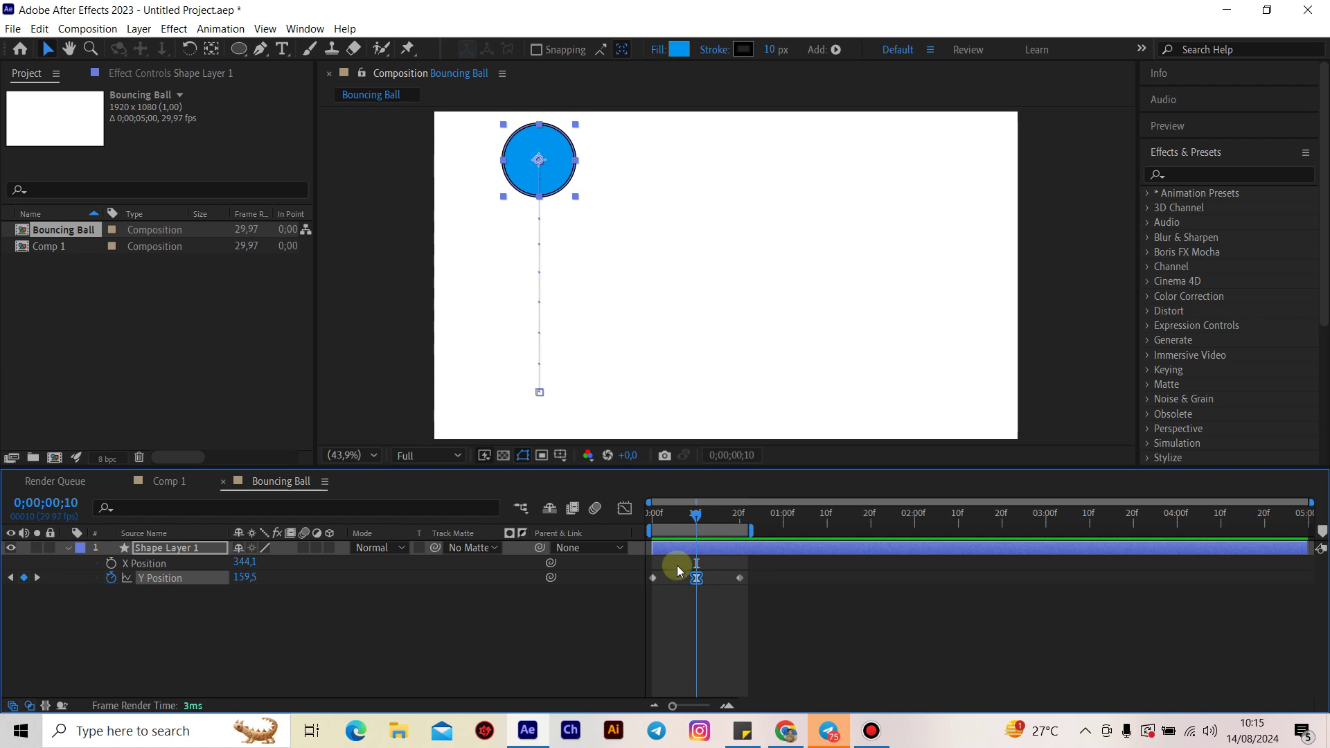
mouse_move(696, 515)
left_mouse_down()
mouse_move(651, 535)
mouse_move(698, 534)
left_mouse_up()
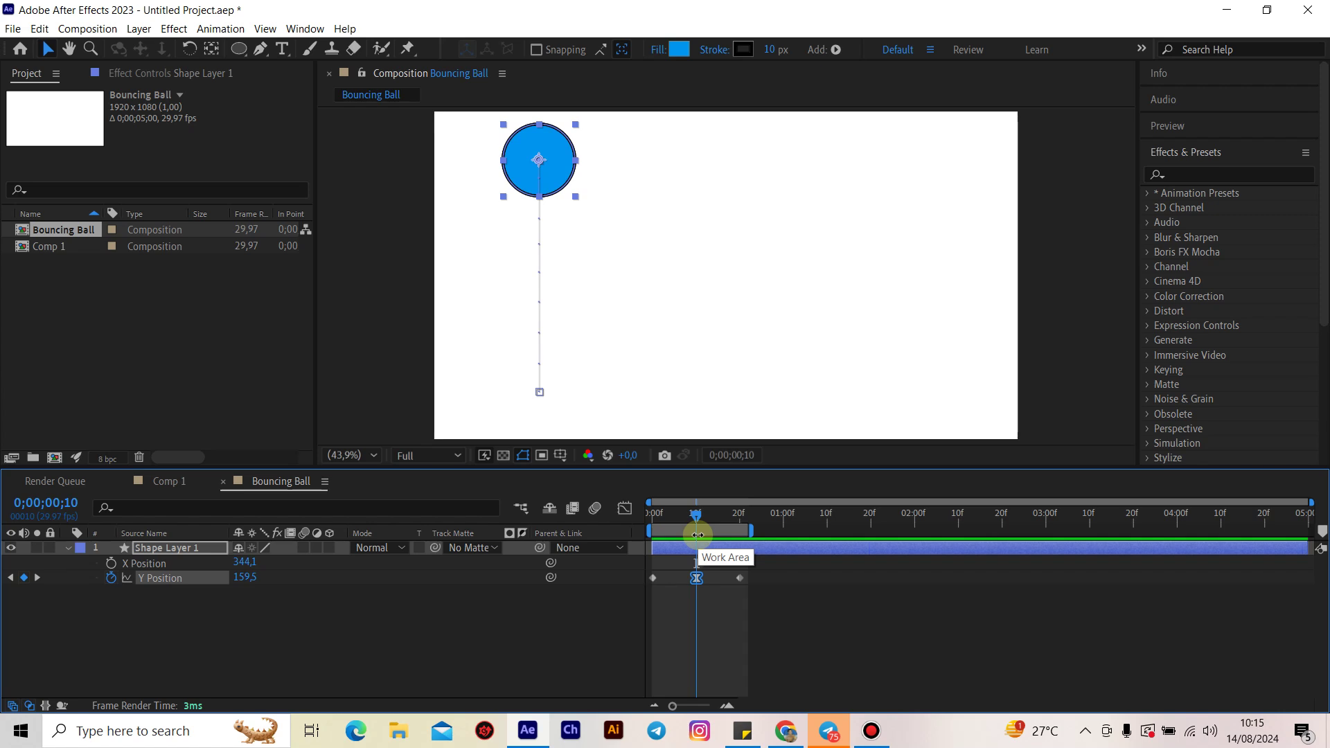
left_click_drag(686, 513, 694, 518)
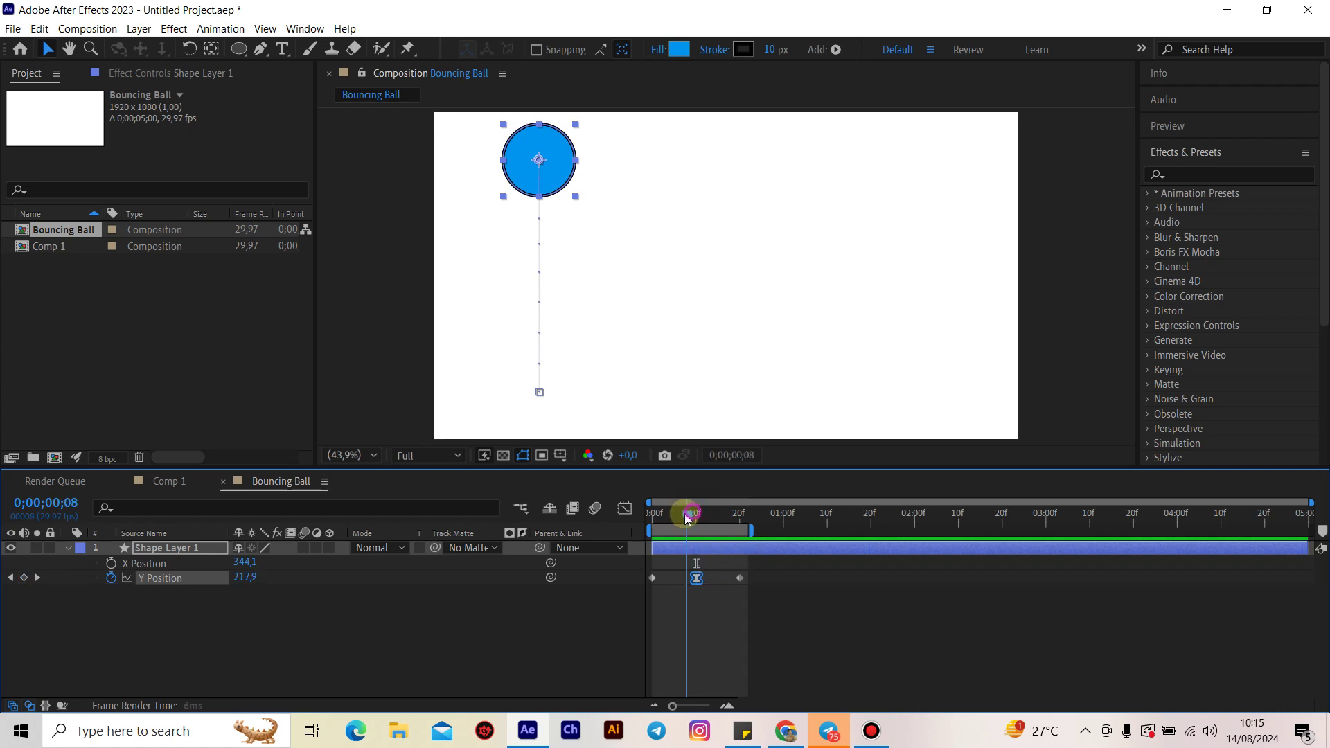
left_click(697, 579)
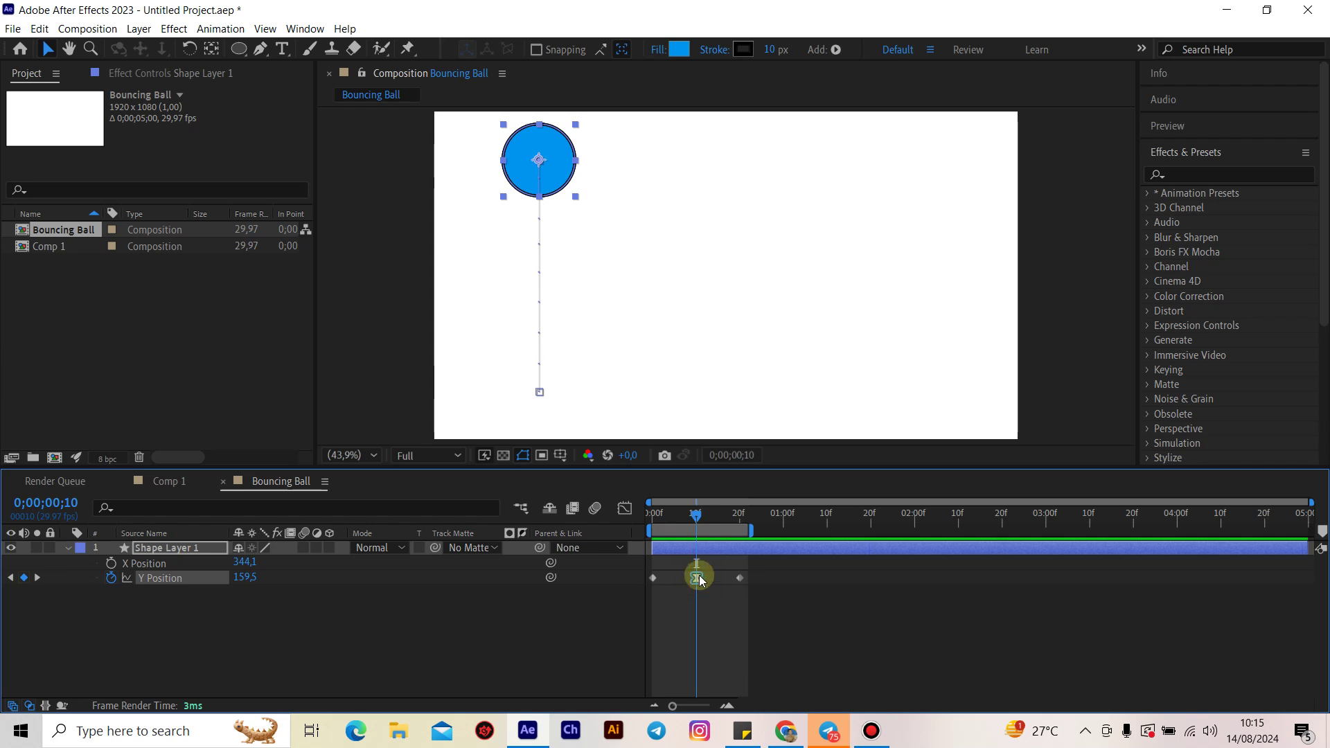
mouse_move(697, 583)
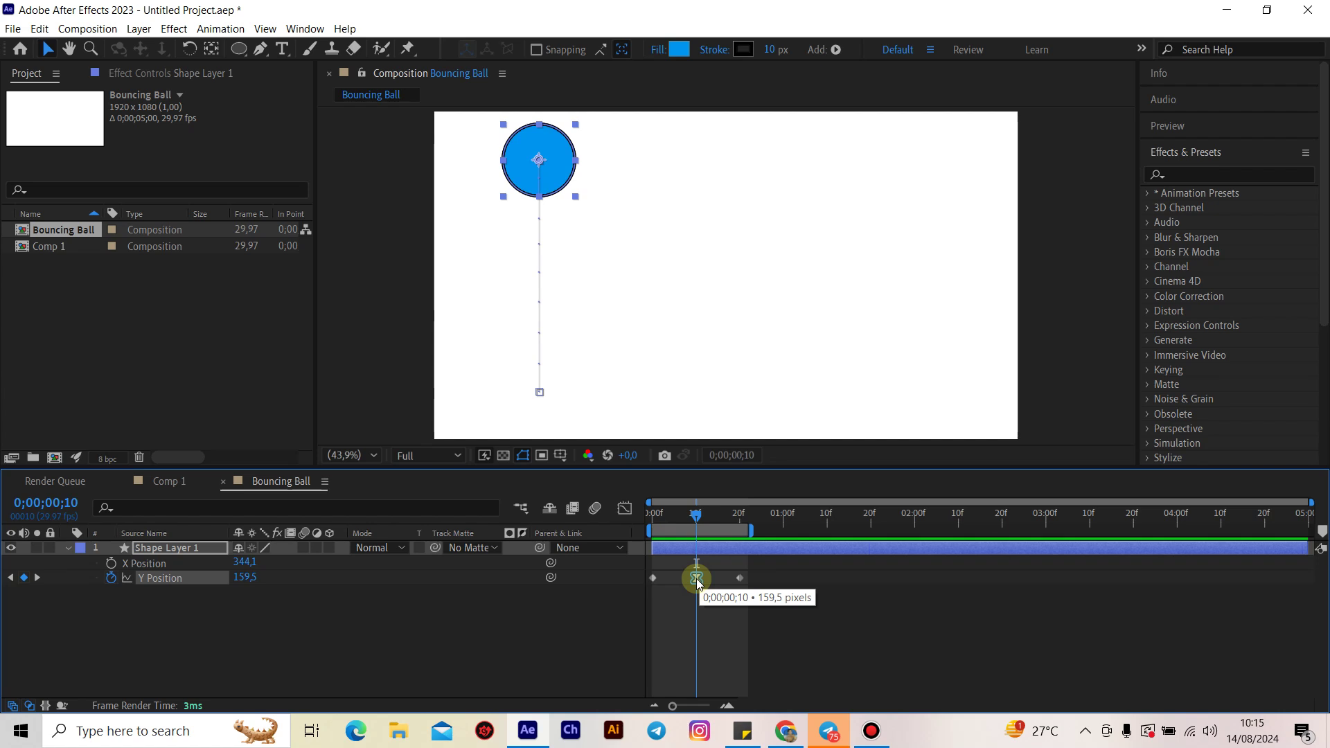
- Switch the timeline to the Y Position speed graph
left_click(625, 513)
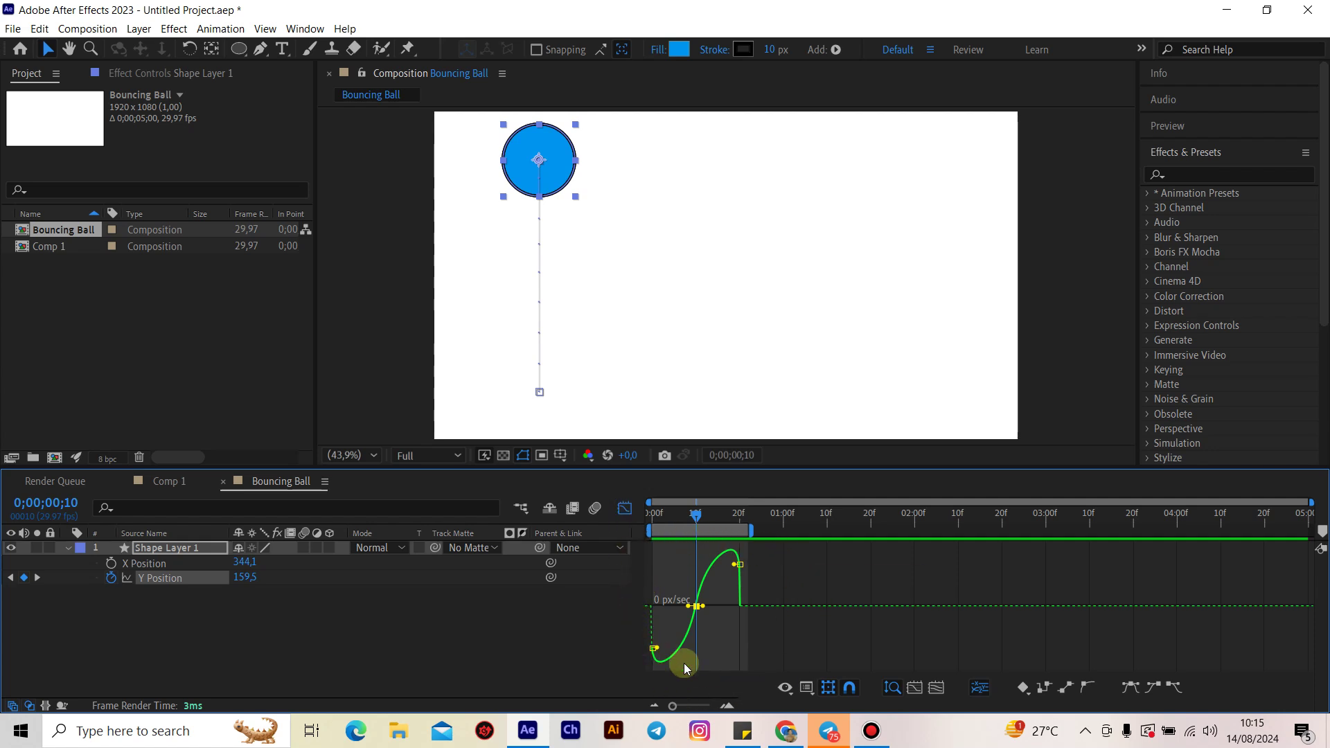
left_click(808, 689)
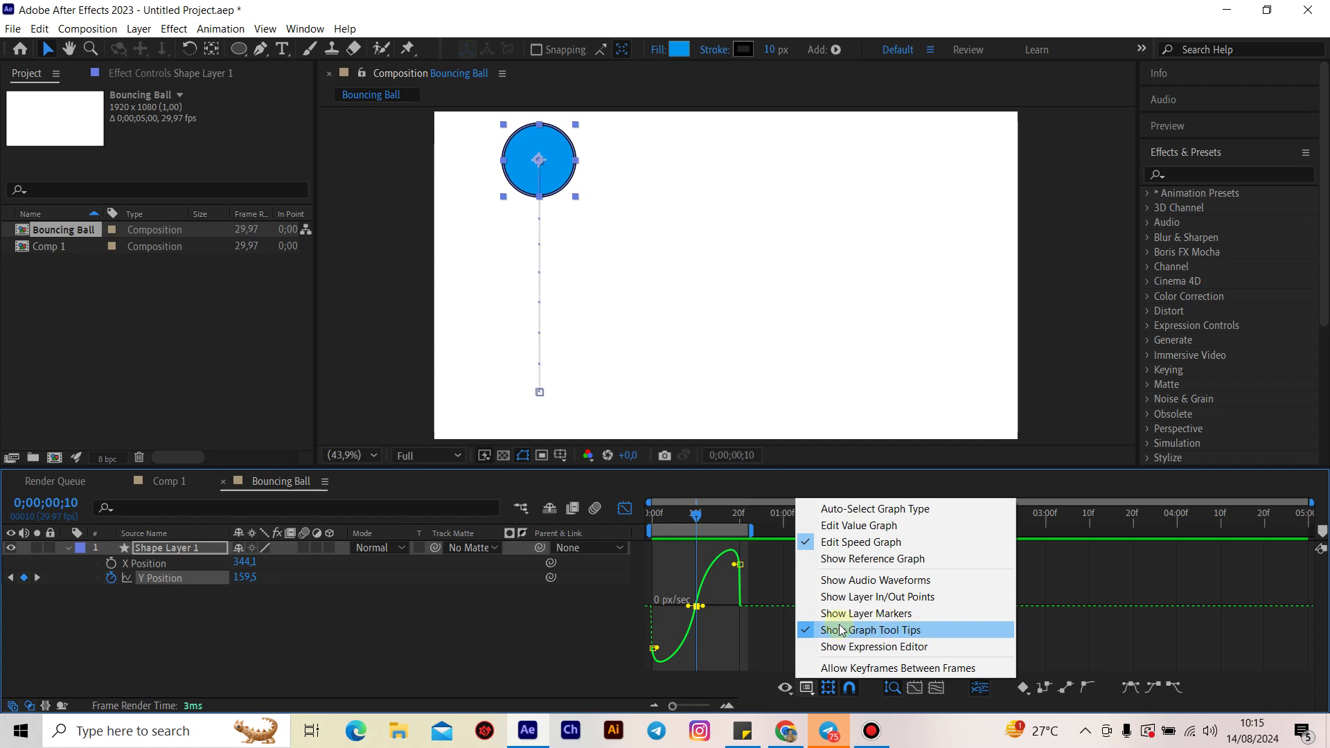
left_click(730, 642)
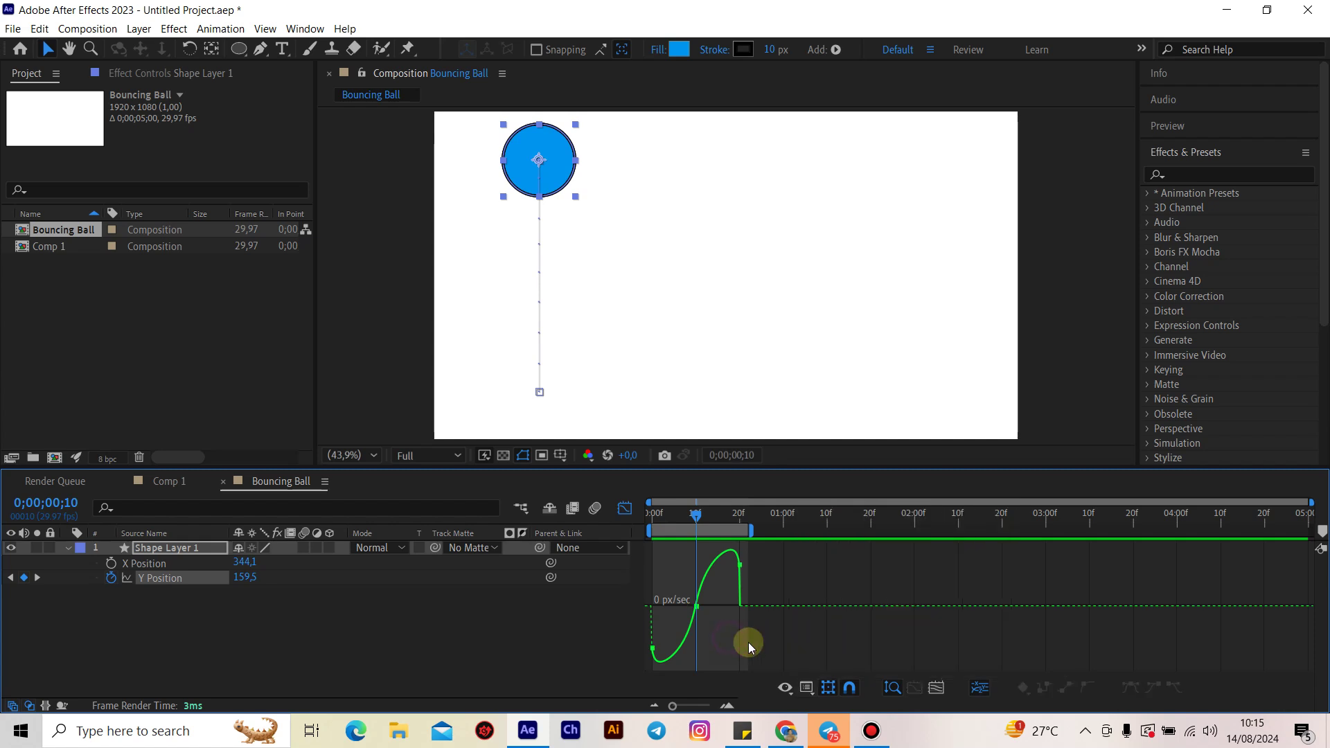
- Stretch the frame-10 keyframe's influence handle out to 100%
left_click(698, 608)
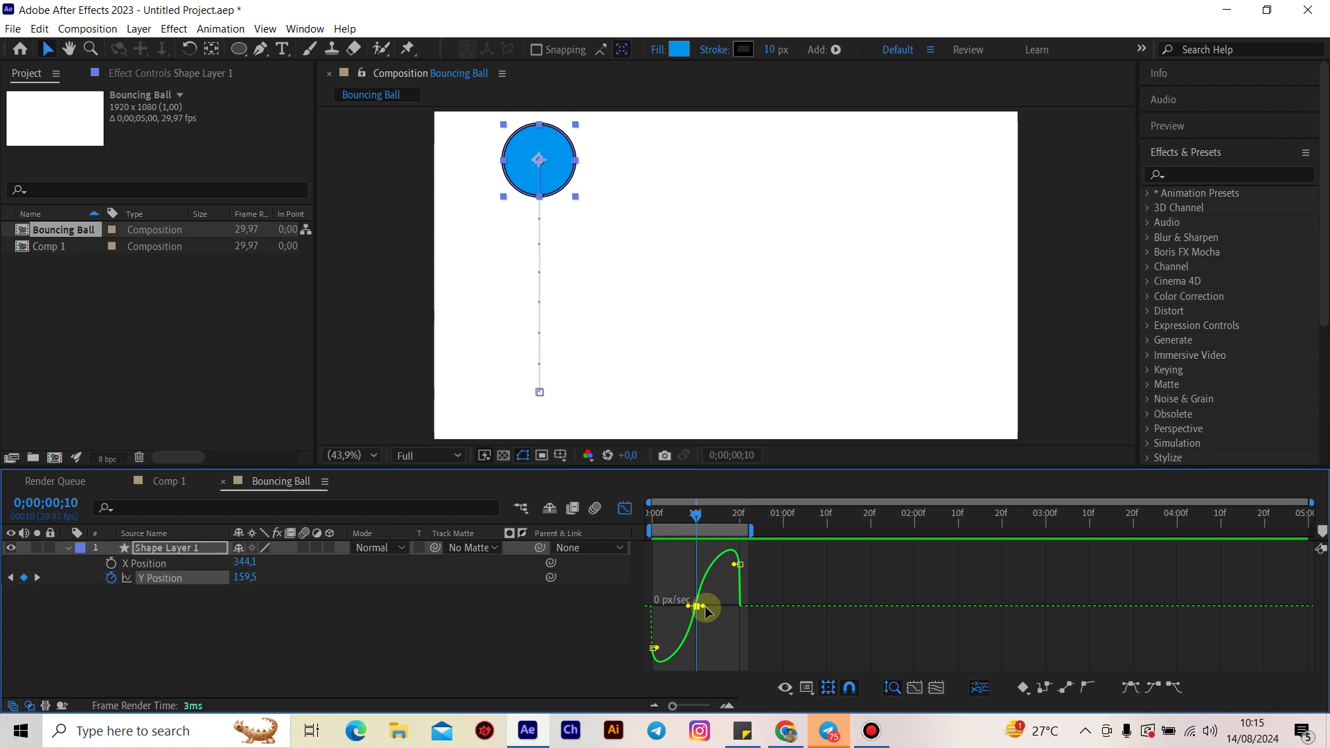
left_click_drag(704, 611, 754, 613)
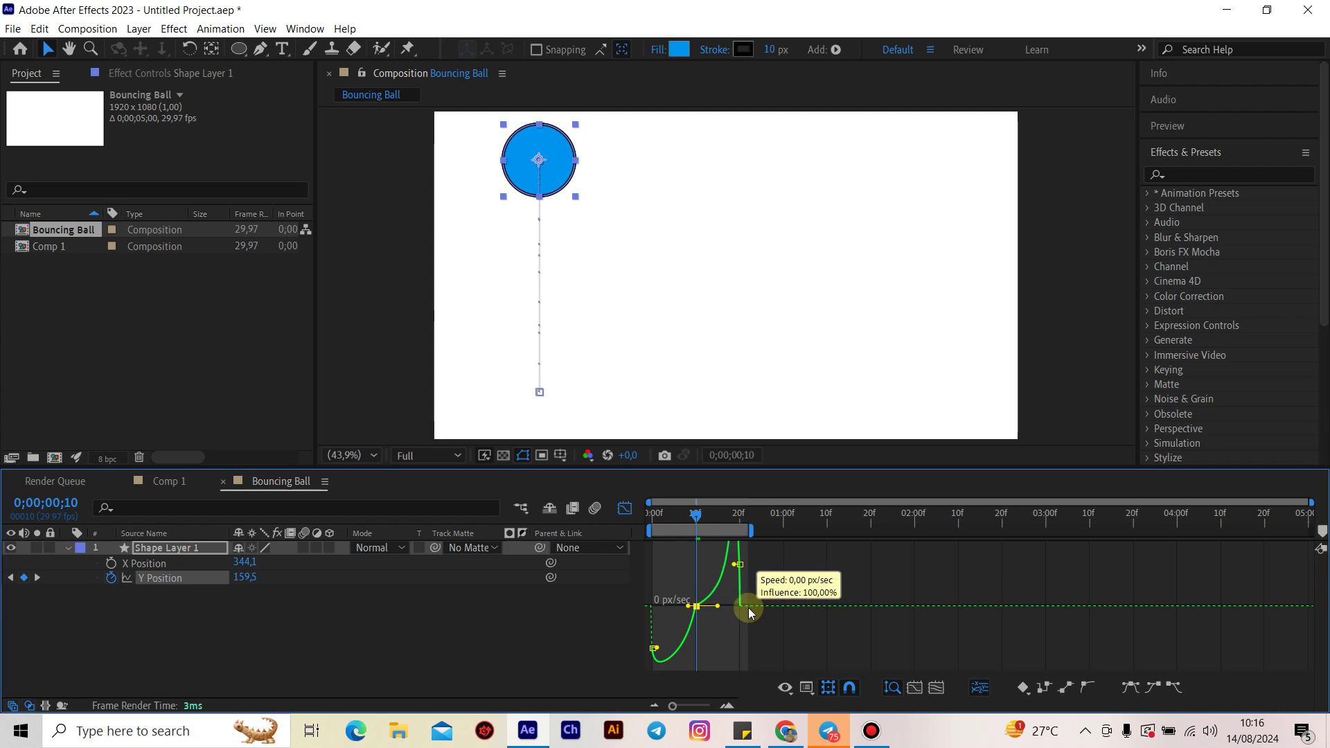
left_click_drag(755, 612, 748, 609)
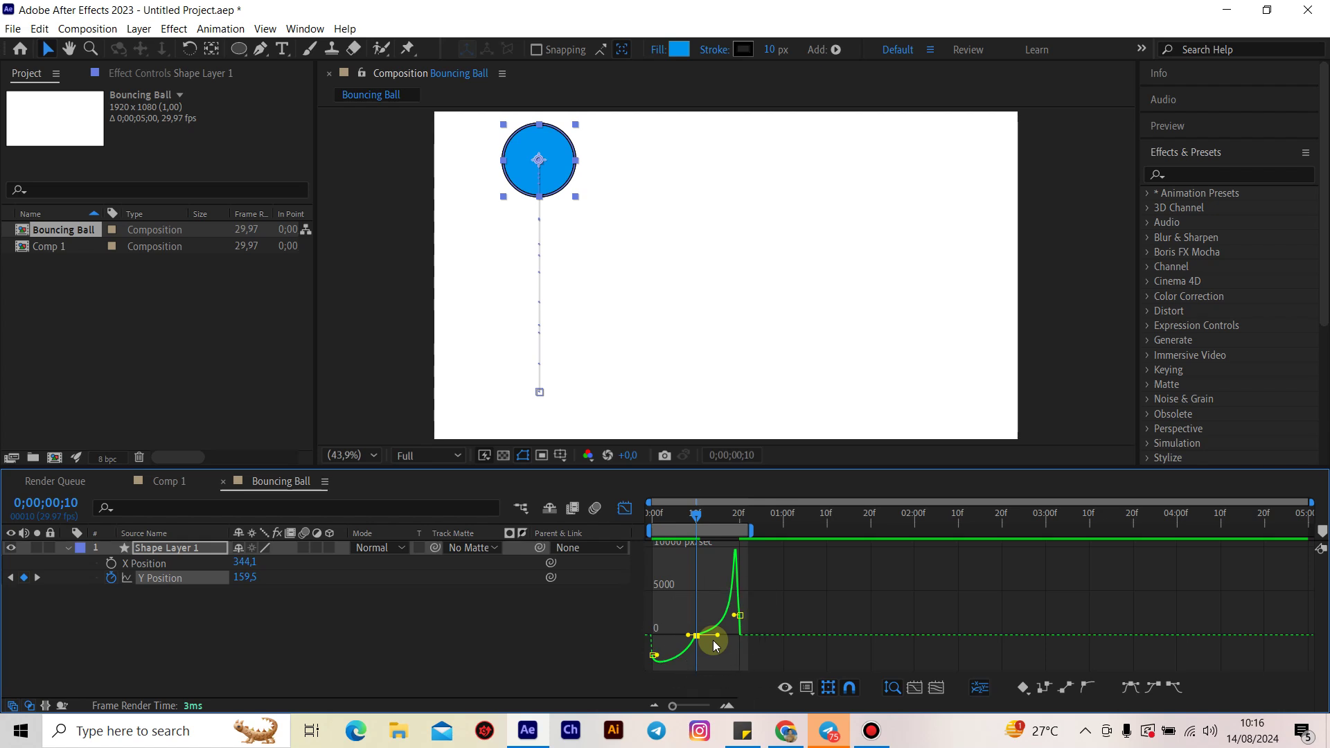
- Lengthen the peak keyframe's incoming influence, preview the bounce, and return to keyframe view
scroll(715, 644, "up", 3)
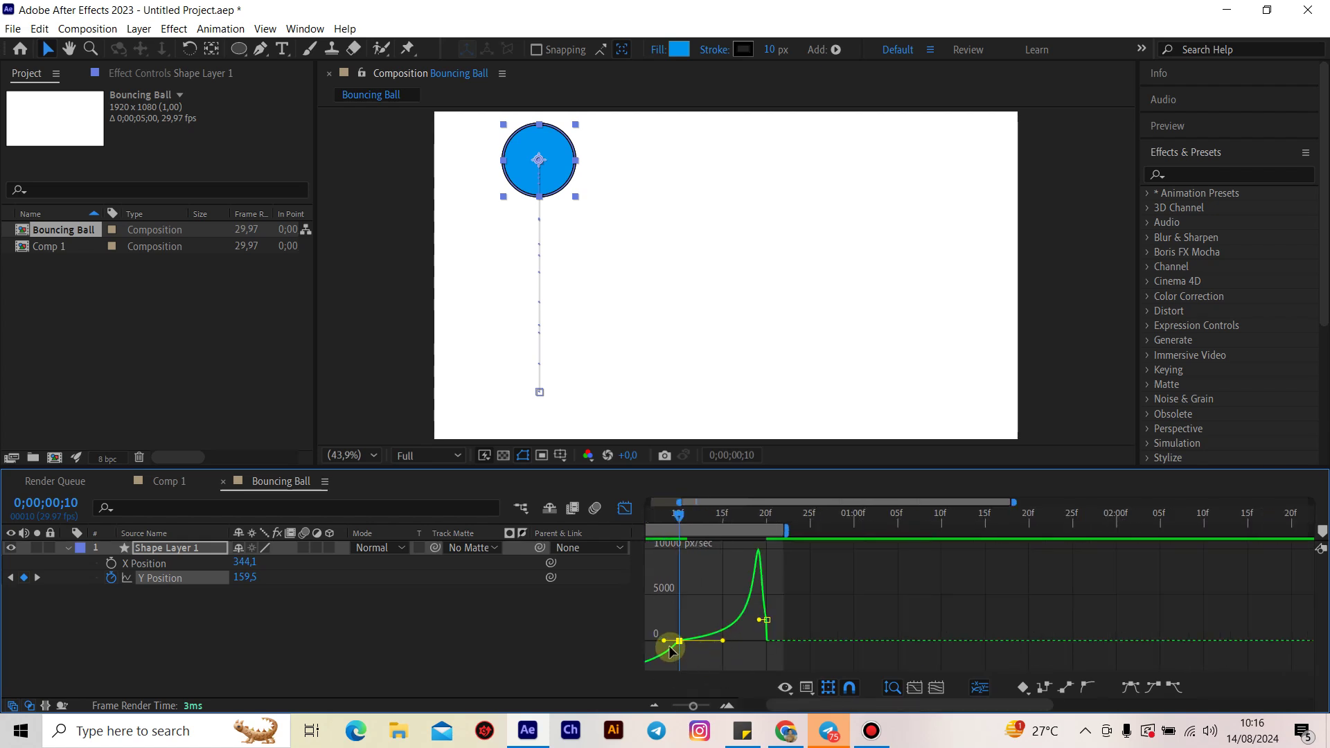
left_click_drag(665, 642, 662, 651)
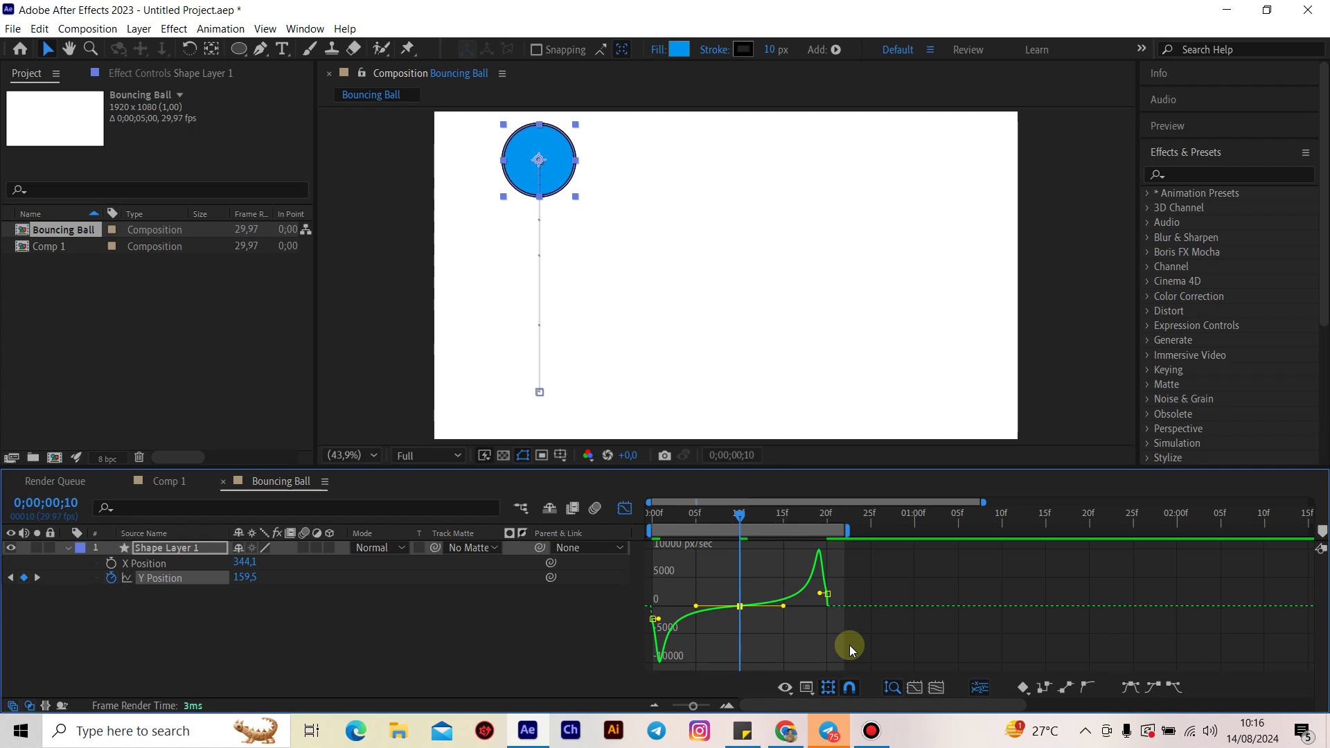
key("space")
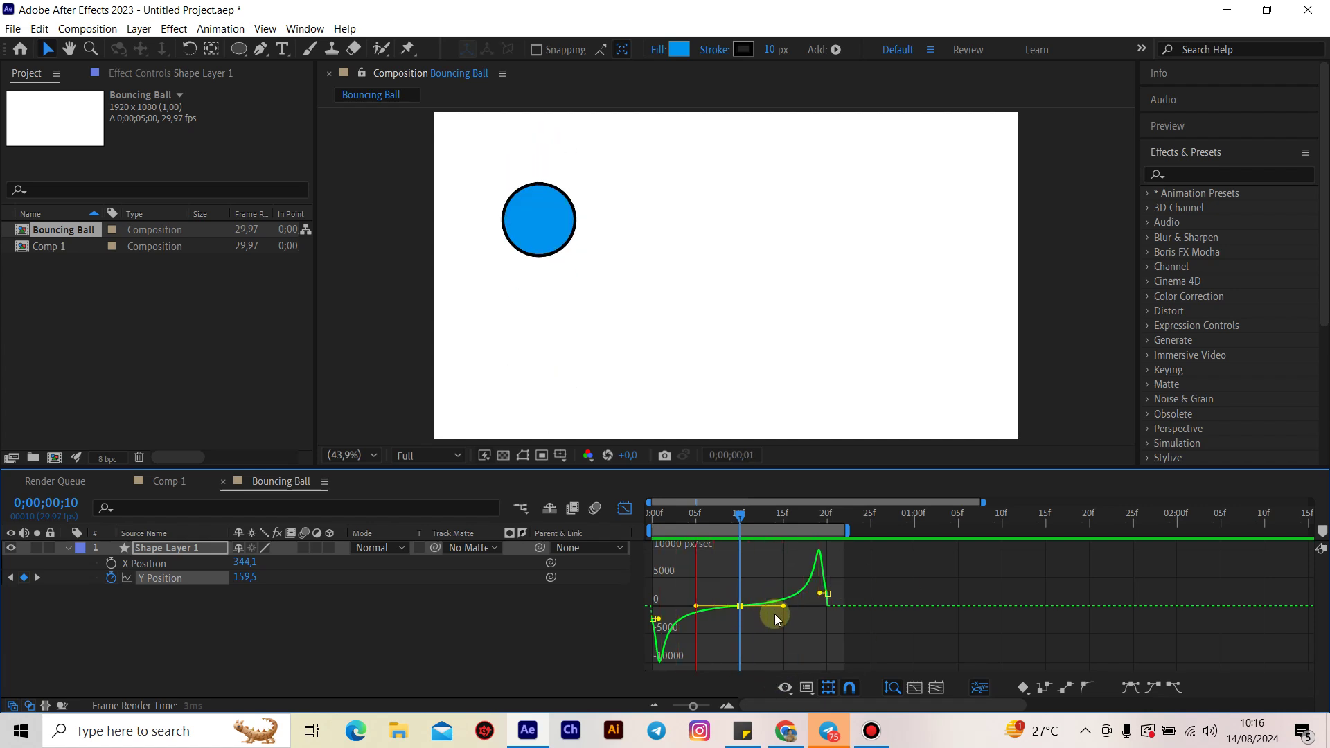
key("space")
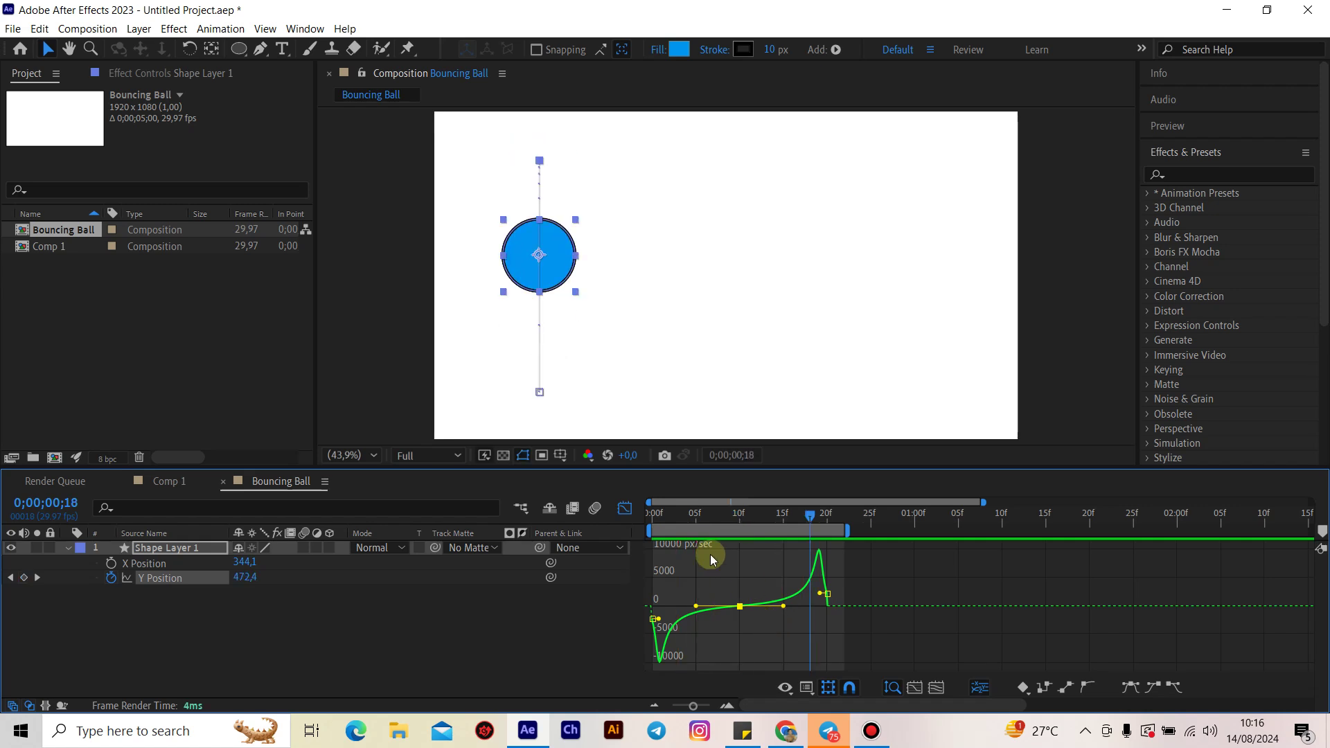
left_click(626, 511)
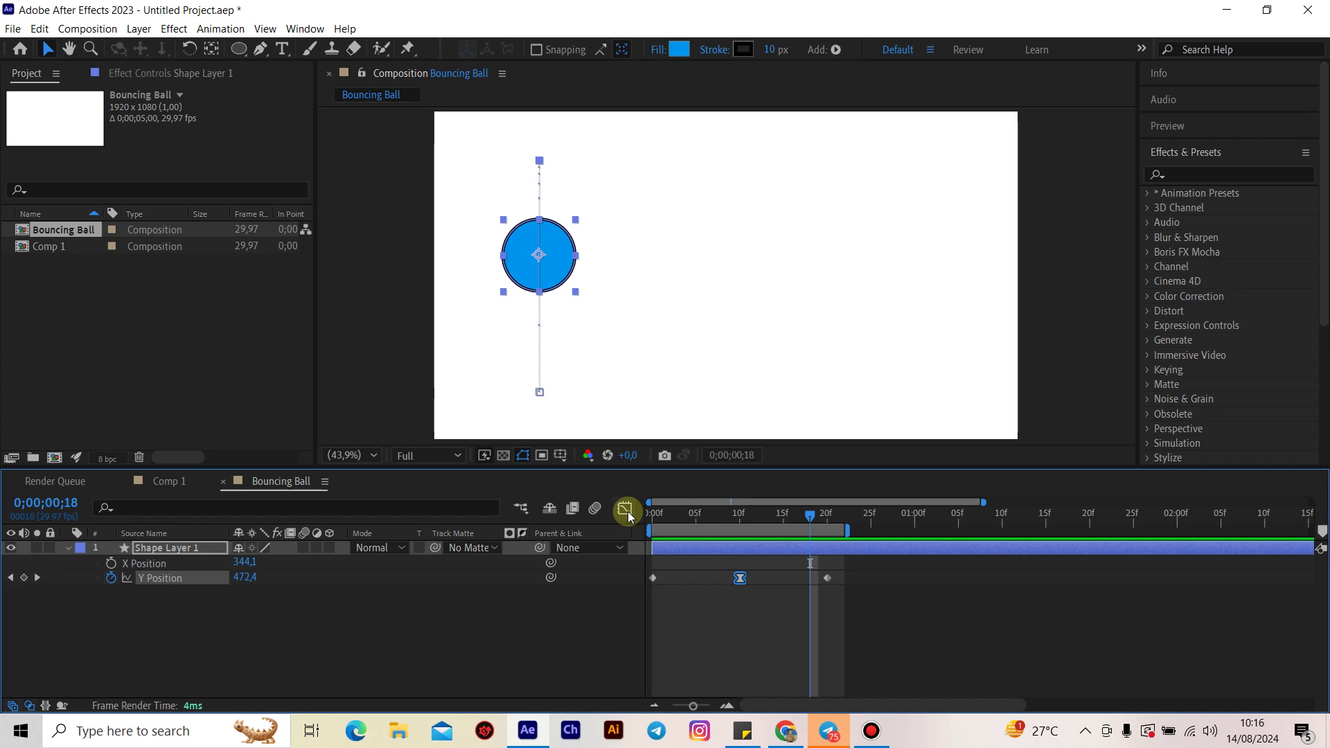
- Select all Y Position keyframes and park the playhead on the frame-20 landing keyframe
mouse_move(811, 518)
left_mouse_down()
mouse_move(663, 547)
mouse_move(828, 557)
left_mouse_up()
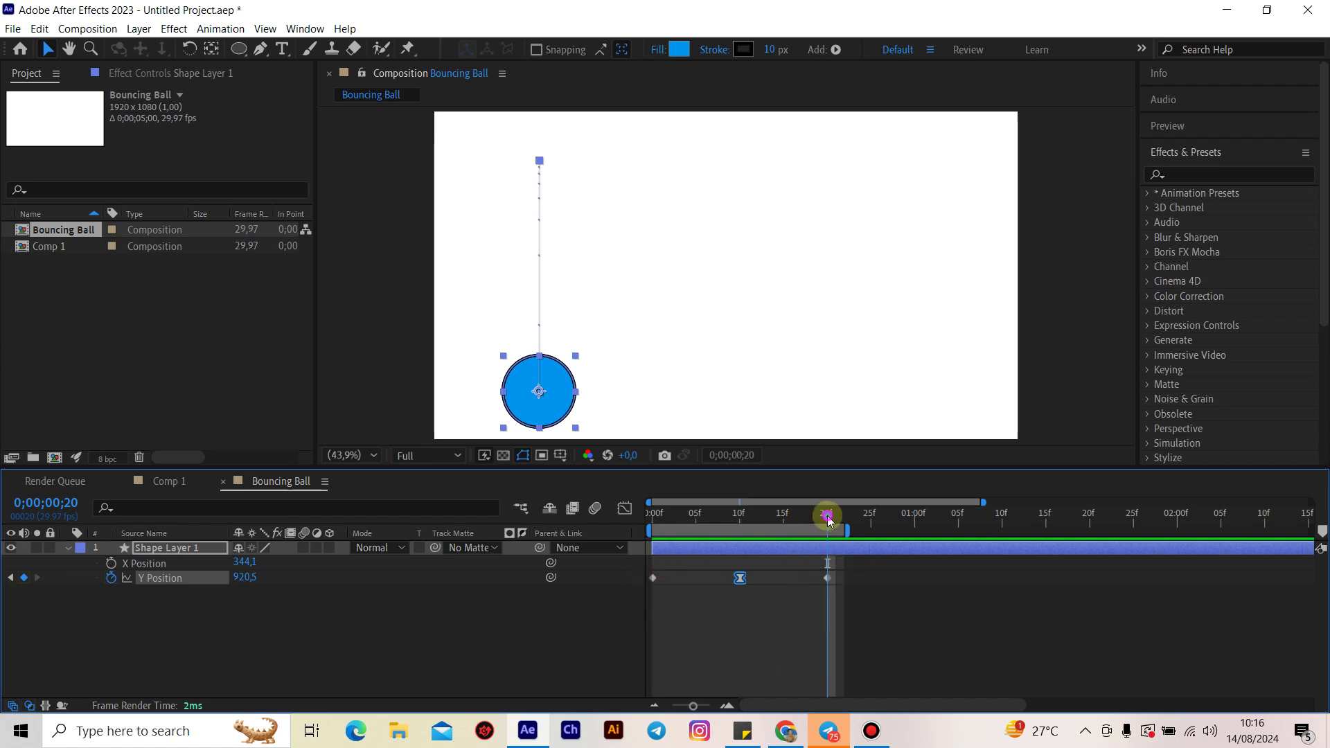
left_click_drag(824, 530, 827, 534)
left_click_drag(863, 621, 649, 570)
left_click_drag(899, 619, 648, 567)
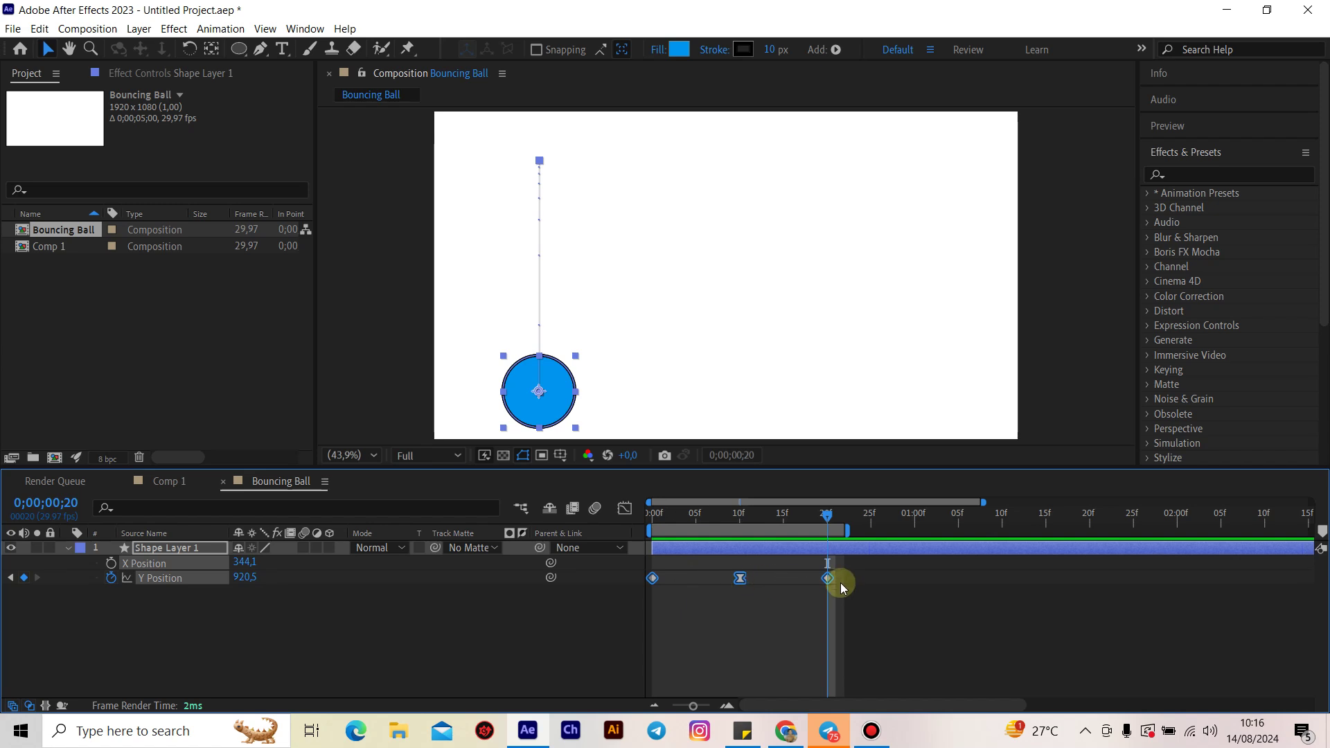
left_click_drag(828, 525, 827, 525)
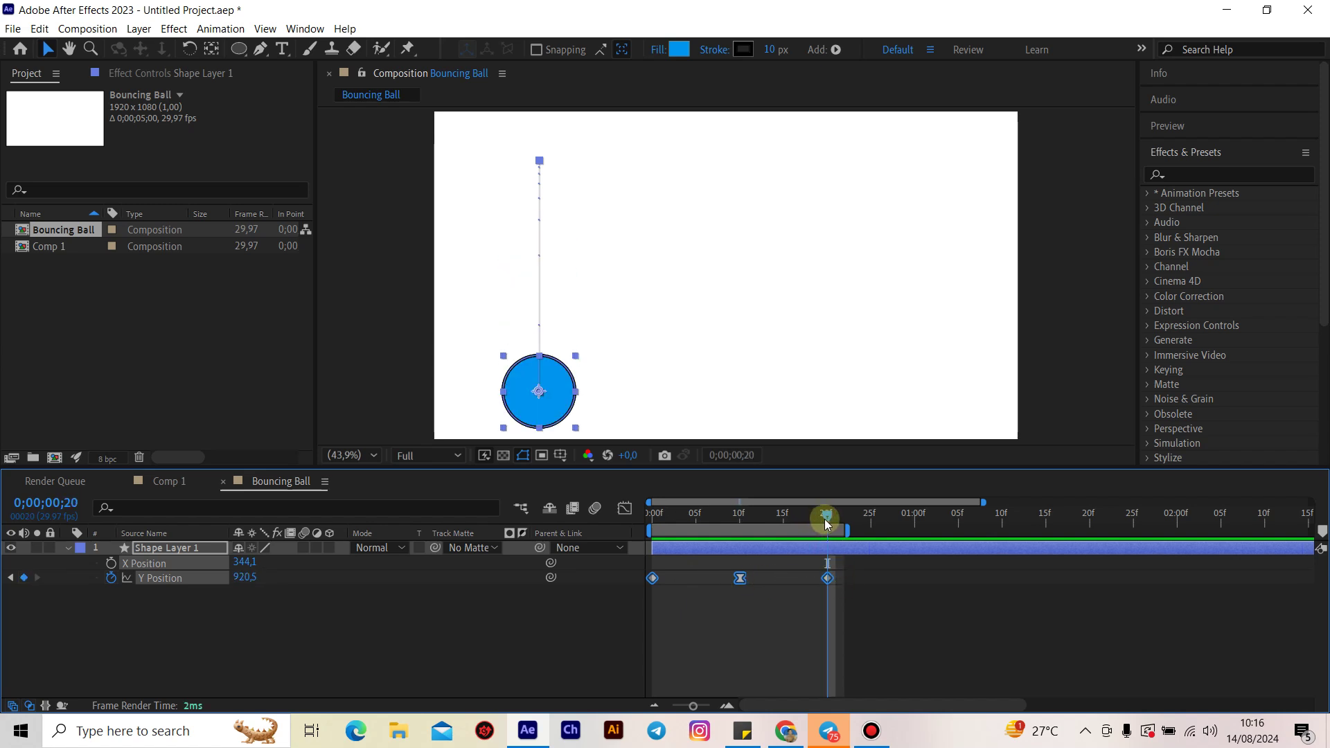
left_click(826, 524)
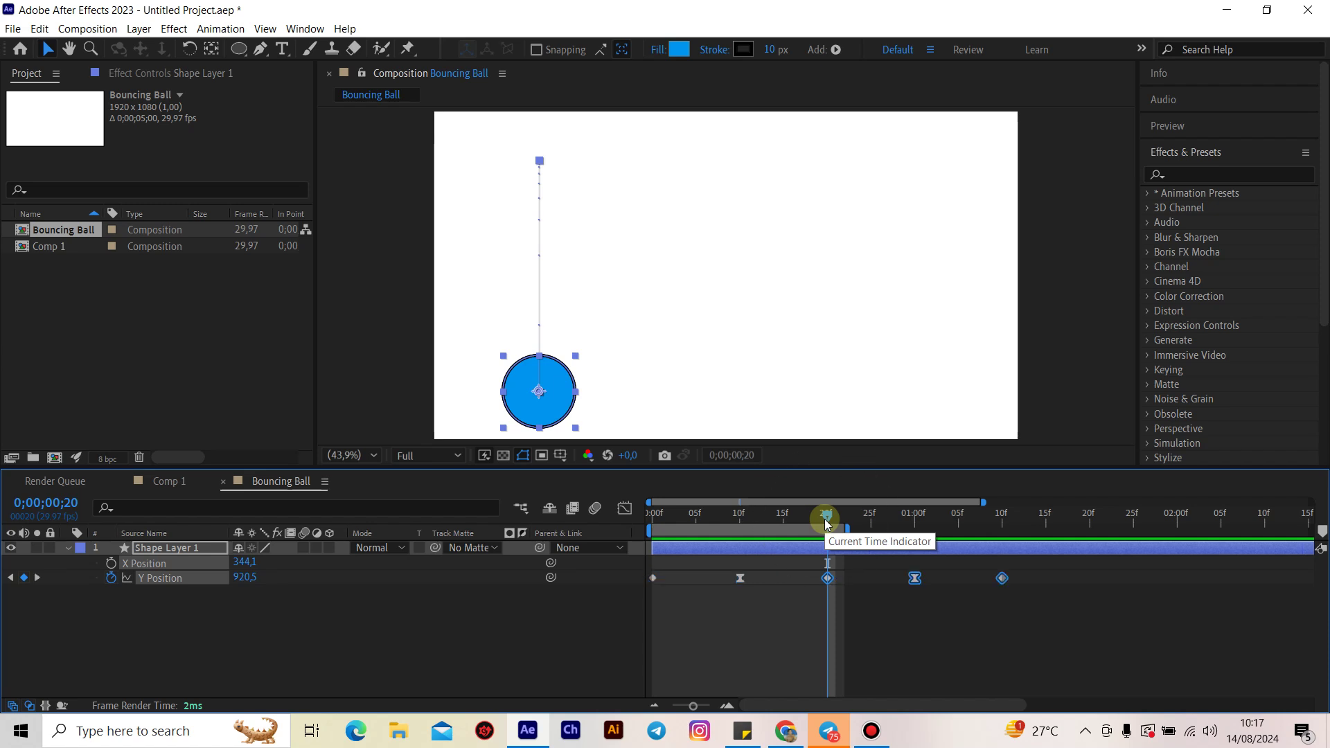
- Paste two more copies of the bounce keyframes, zooming the timeline out to fit them
left_click_drag(828, 514, 1003, 535)
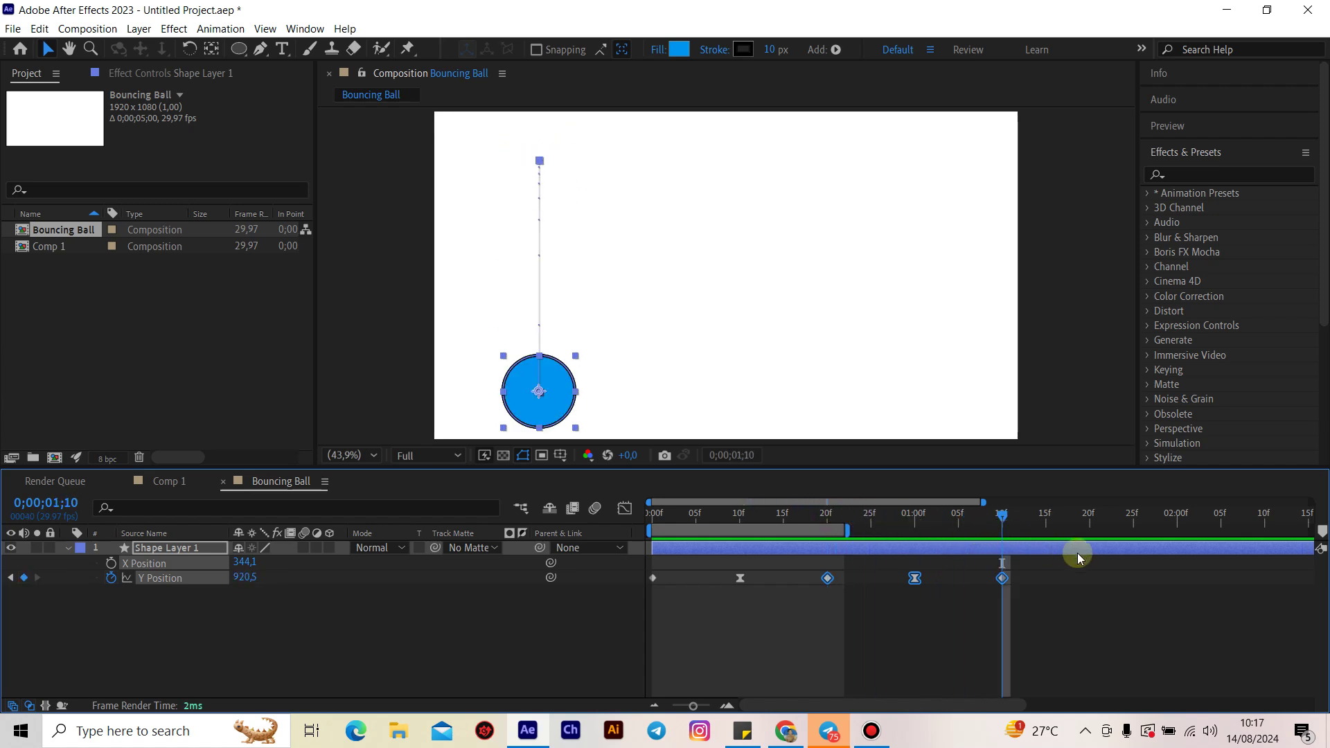
key("ctrl+v")
left_click_drag(847, 531, 1032, 547)
mouse_move(978, 504)
left_mouse_down()
mouse_move(798, 502)
mouse_move(896, 532)
left_mouse_up()
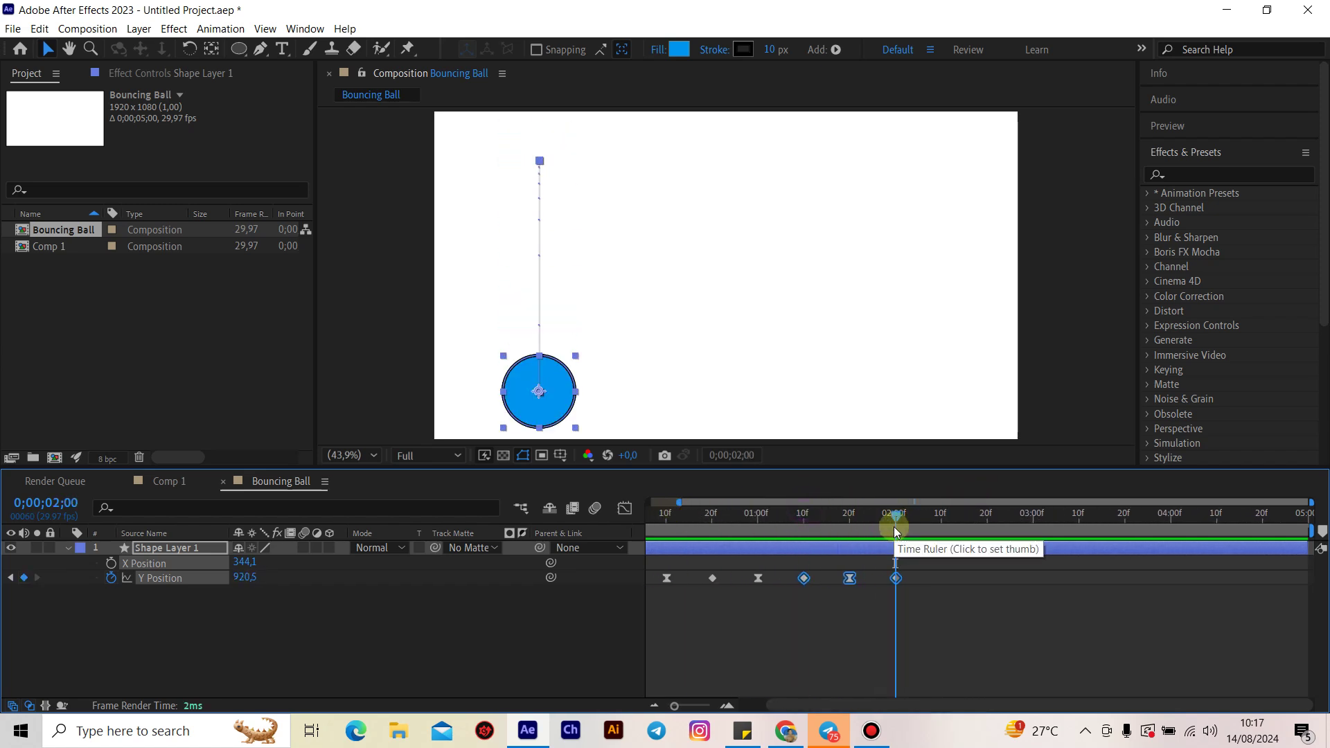
key("ctrl+v")
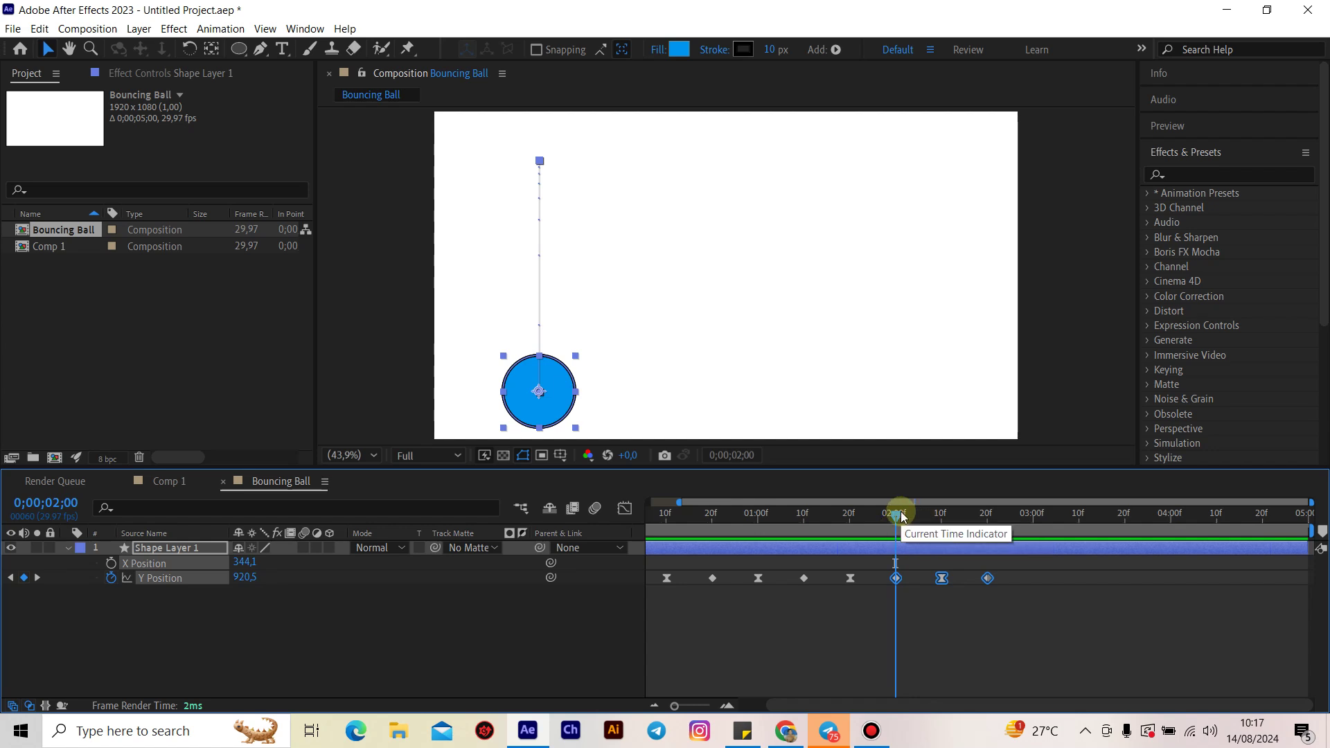
- Paste further bounce copies at 3;10 and 4 seconds, extending the bounce to about 4;20
left_click_drag(896, 516, 987, 516)
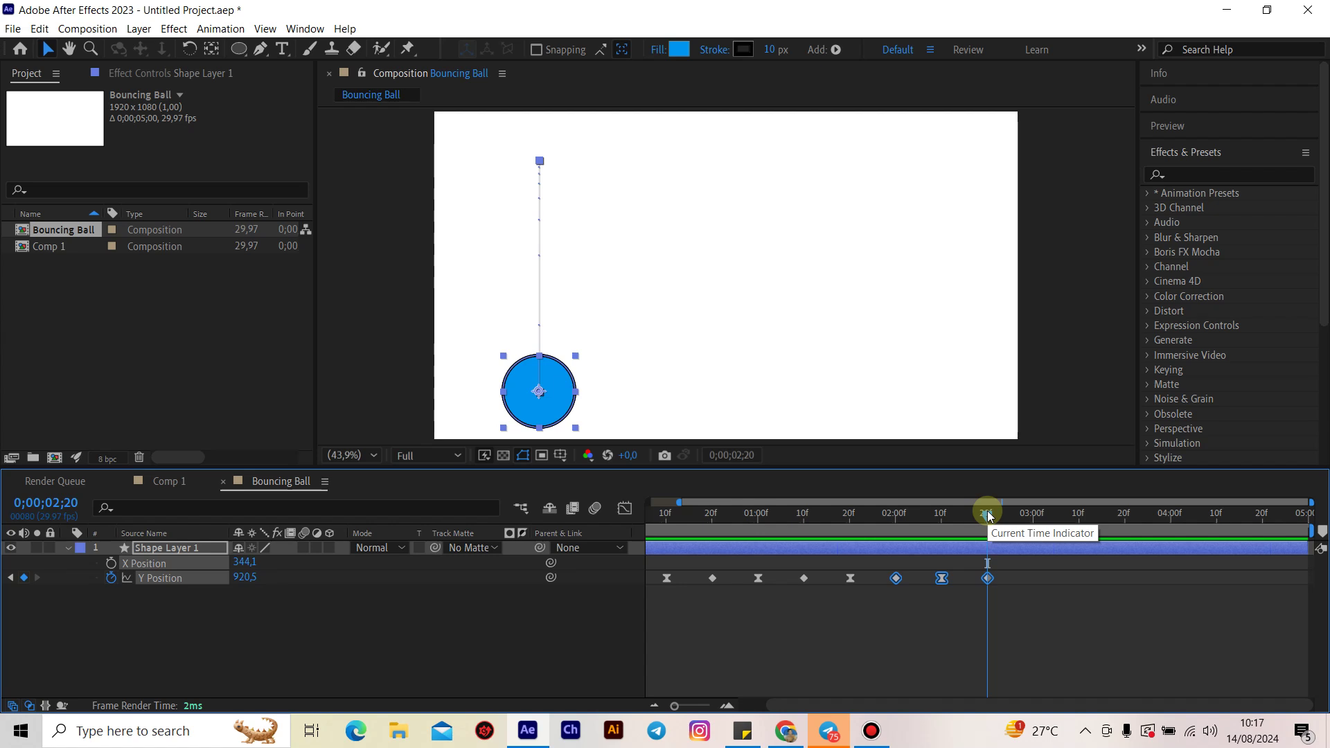
mouse_move(987, 516)
left_mouse_down()
mouse_move(1076, 516)
mouse_move(1082, 532)
left_mouse_up()
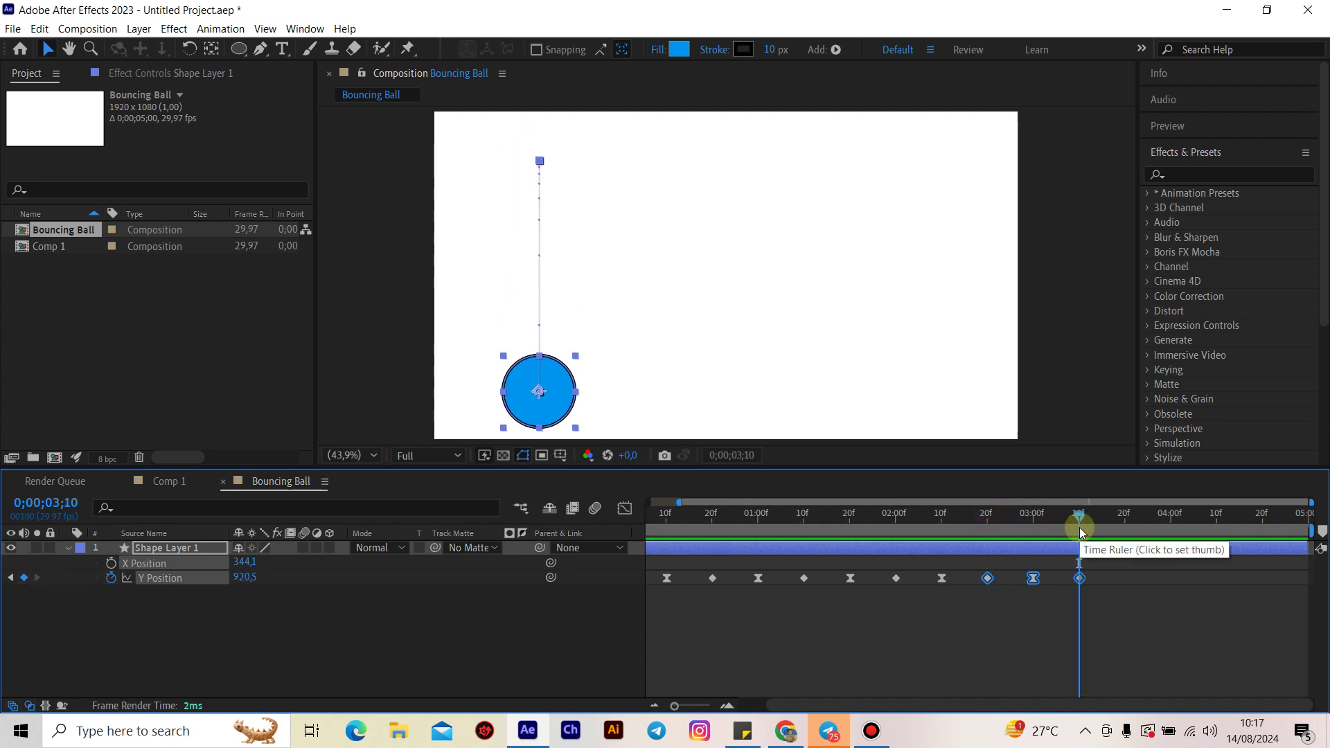
key("ctrl+v")
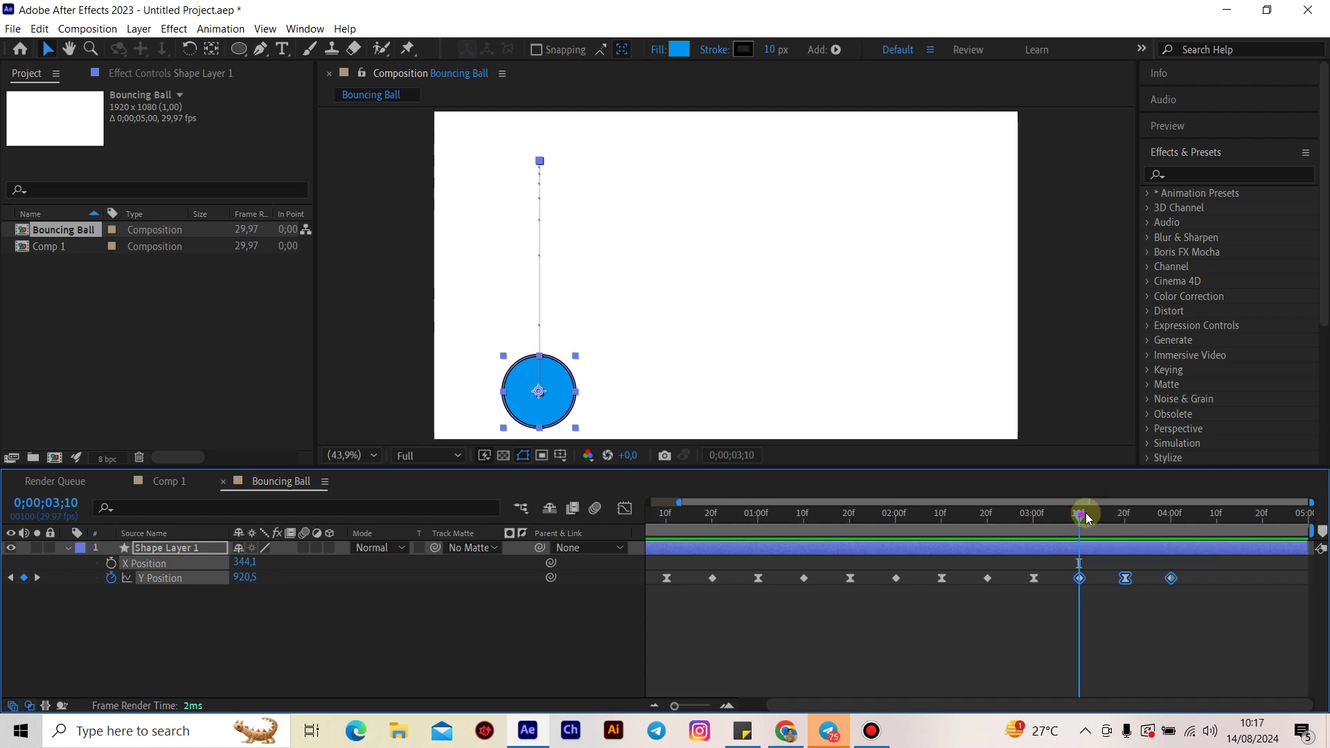
left_click_drag(1094, 520, 1173, 527)
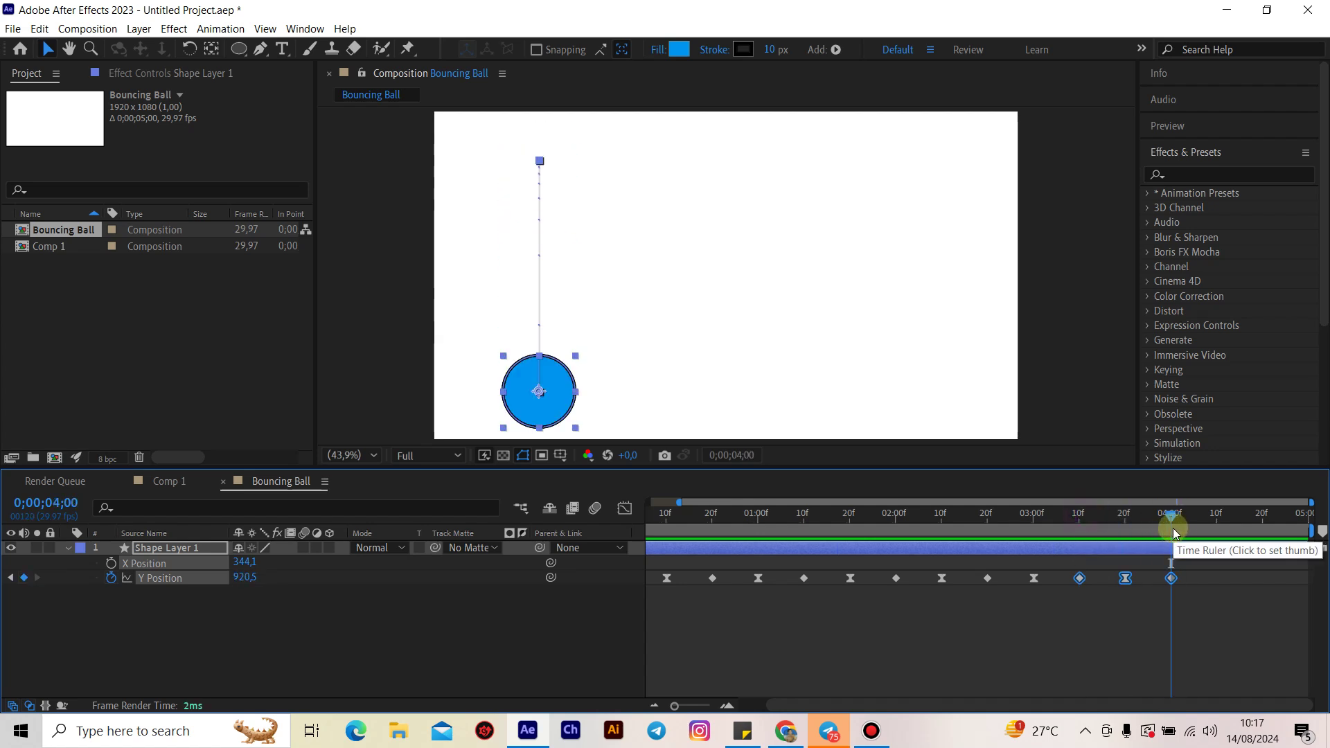
key("ctrl+v")
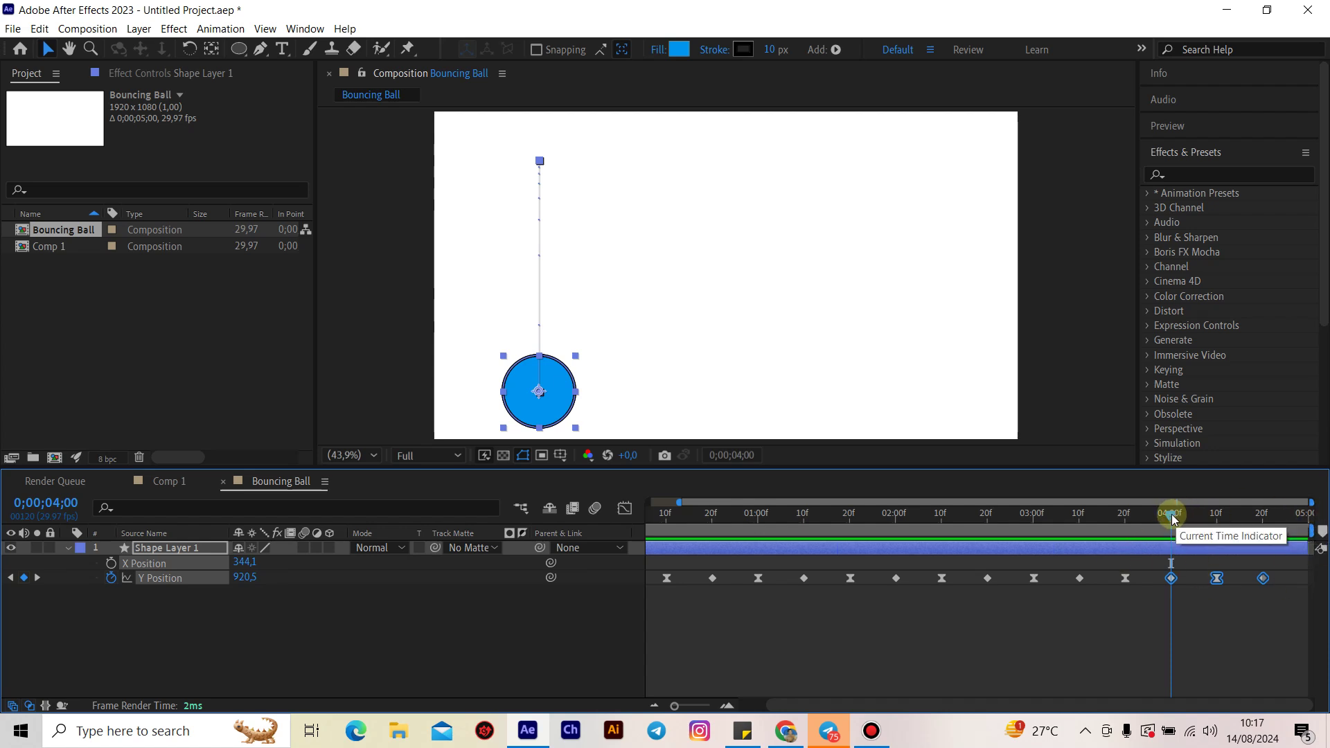
- Preview the continuous in-place bounce, then scrub back to check the ball
mouse_move(1194, 516)
left_mouse_down()
mouse_move(1319, 512)
mouse_move(1120, 530)
left_mouse_up()
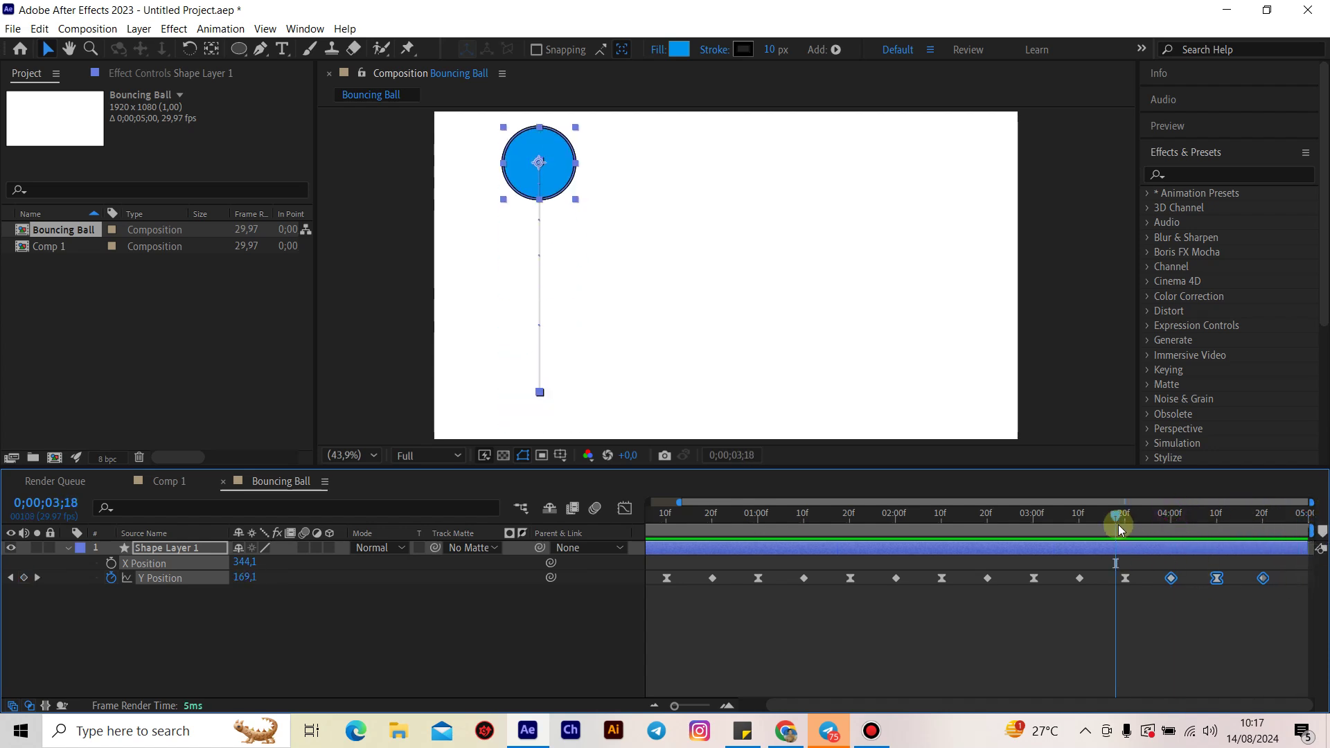
key("space")
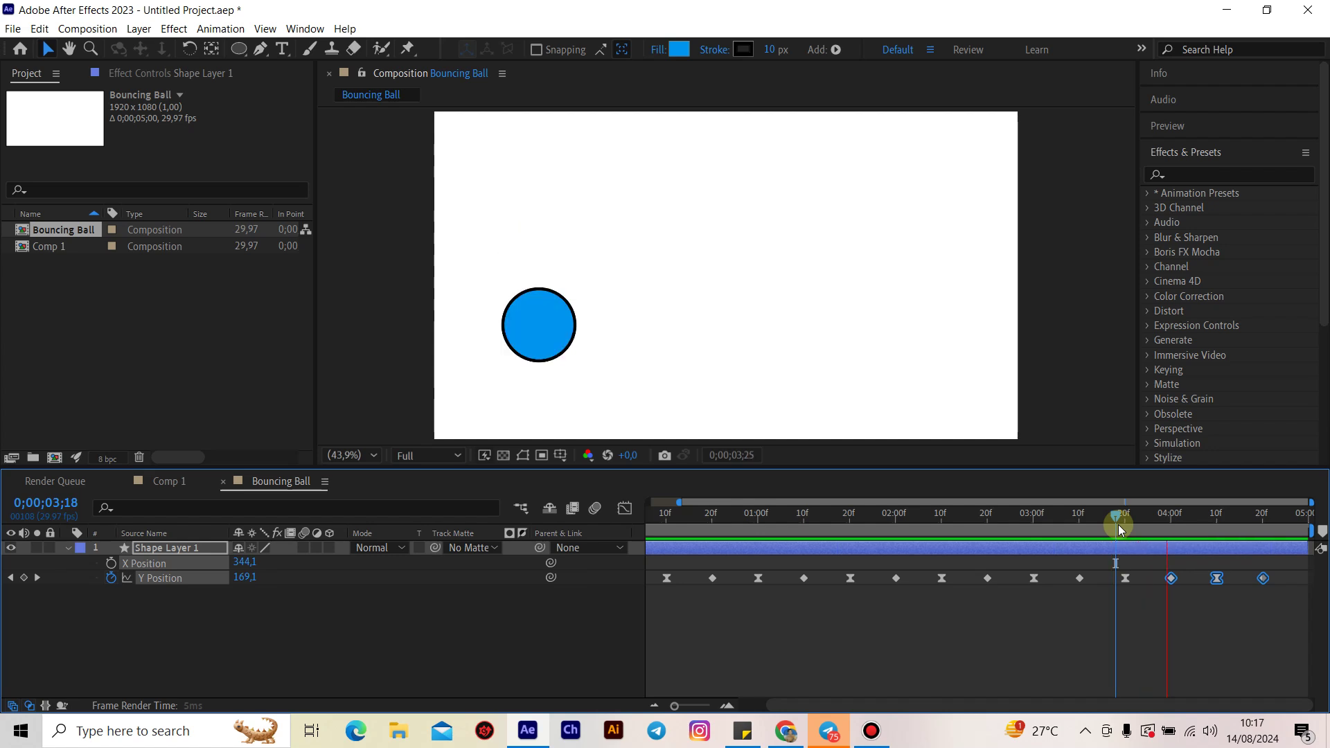
key("space")
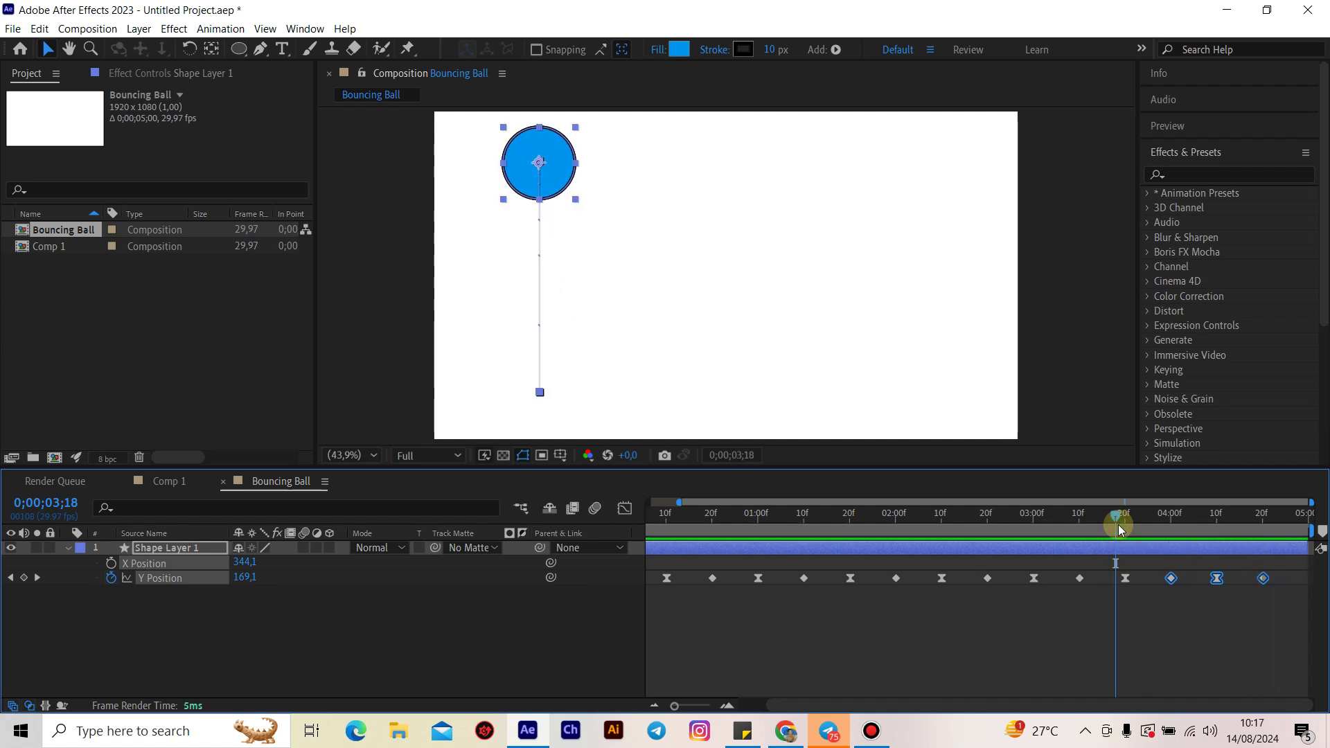
left_click_drag(1120, 521, 649, 530)
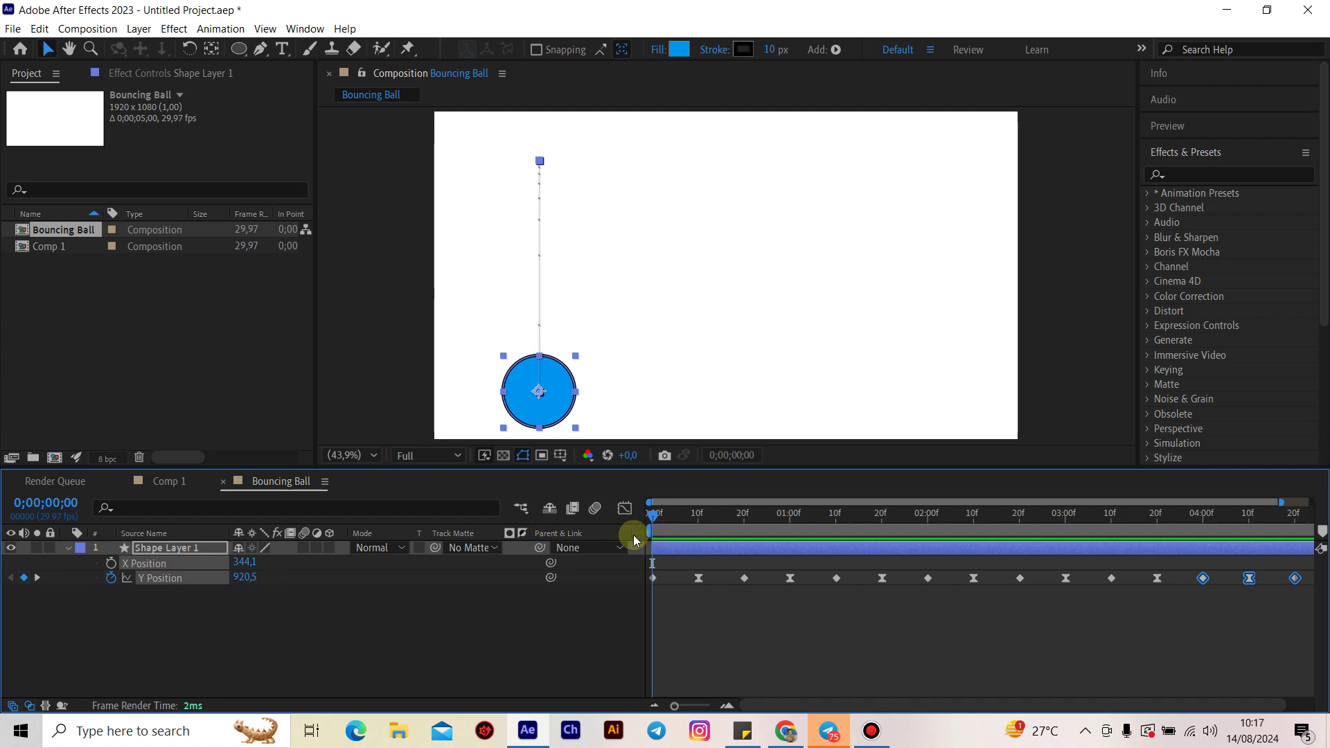
- Add a starting X Position keyframe of 344,1 at frame 0, then move to 0;00;04;29
mouse_move(677, 550)
left_mouse_down()
mouse_move(717, 551)
mouse_move(676, 563)
left_mouse_up()
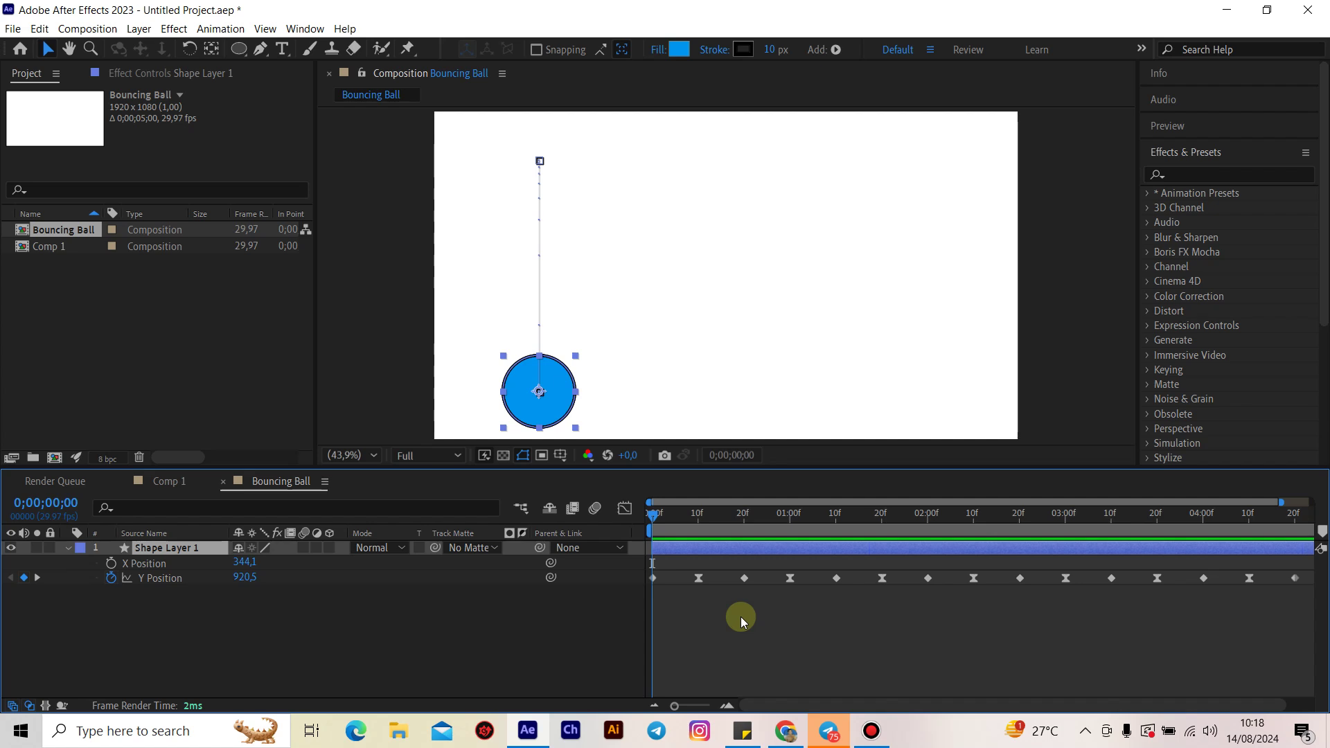
left_click(178, 632)
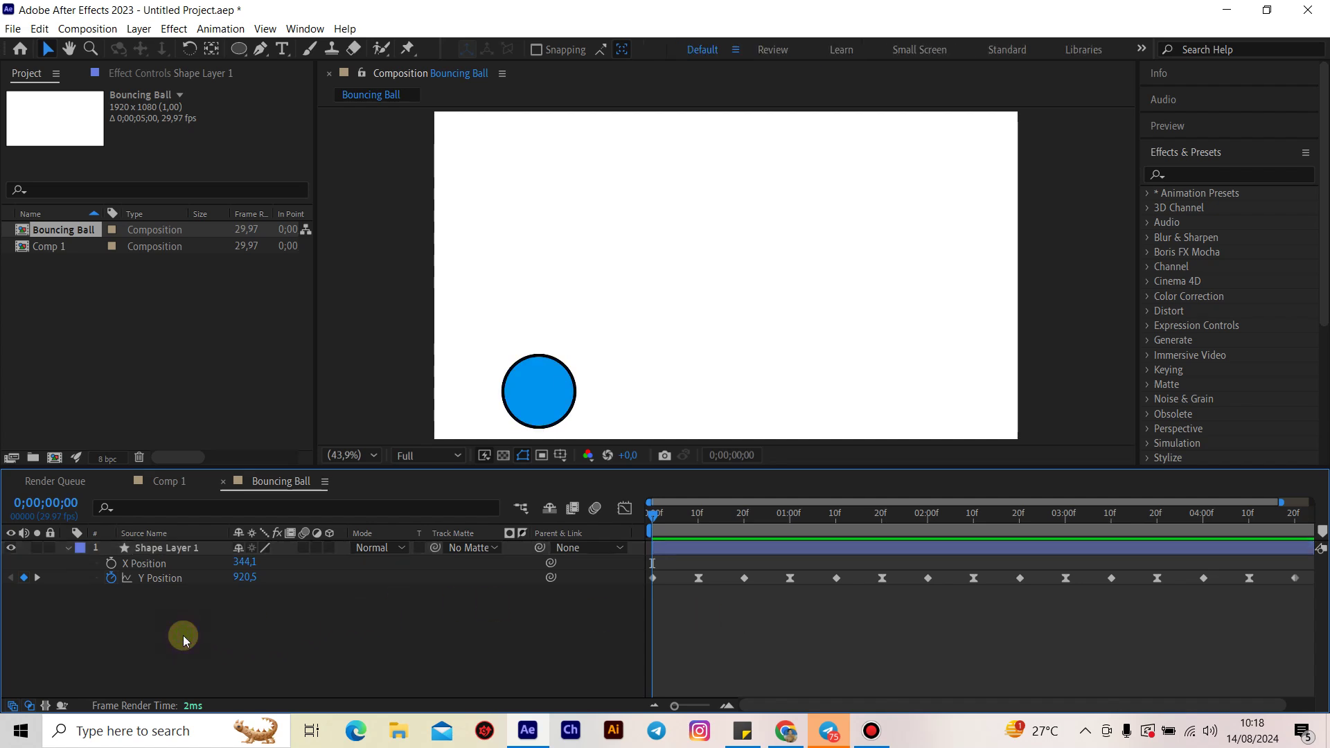
left_click(150, 568)
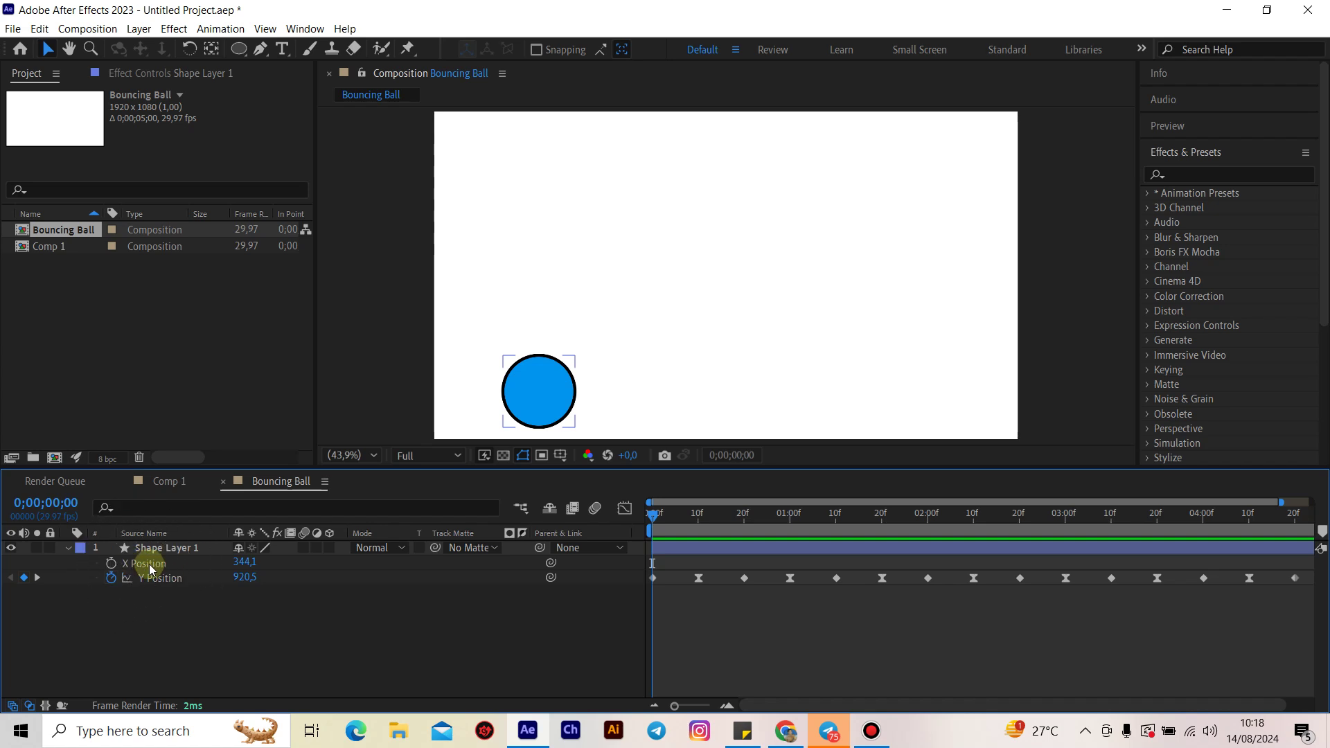
left_click(111, 565)
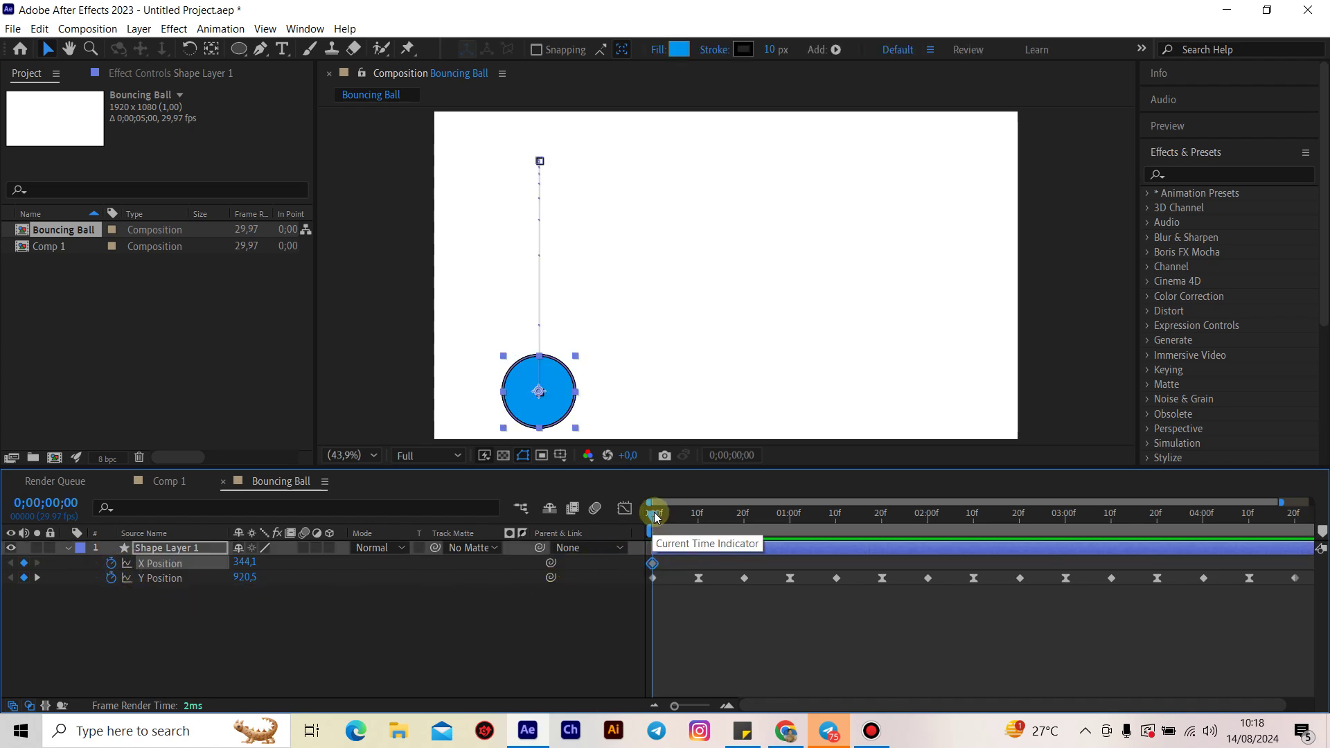
left_click_drag(655, 517, 1319, 532)
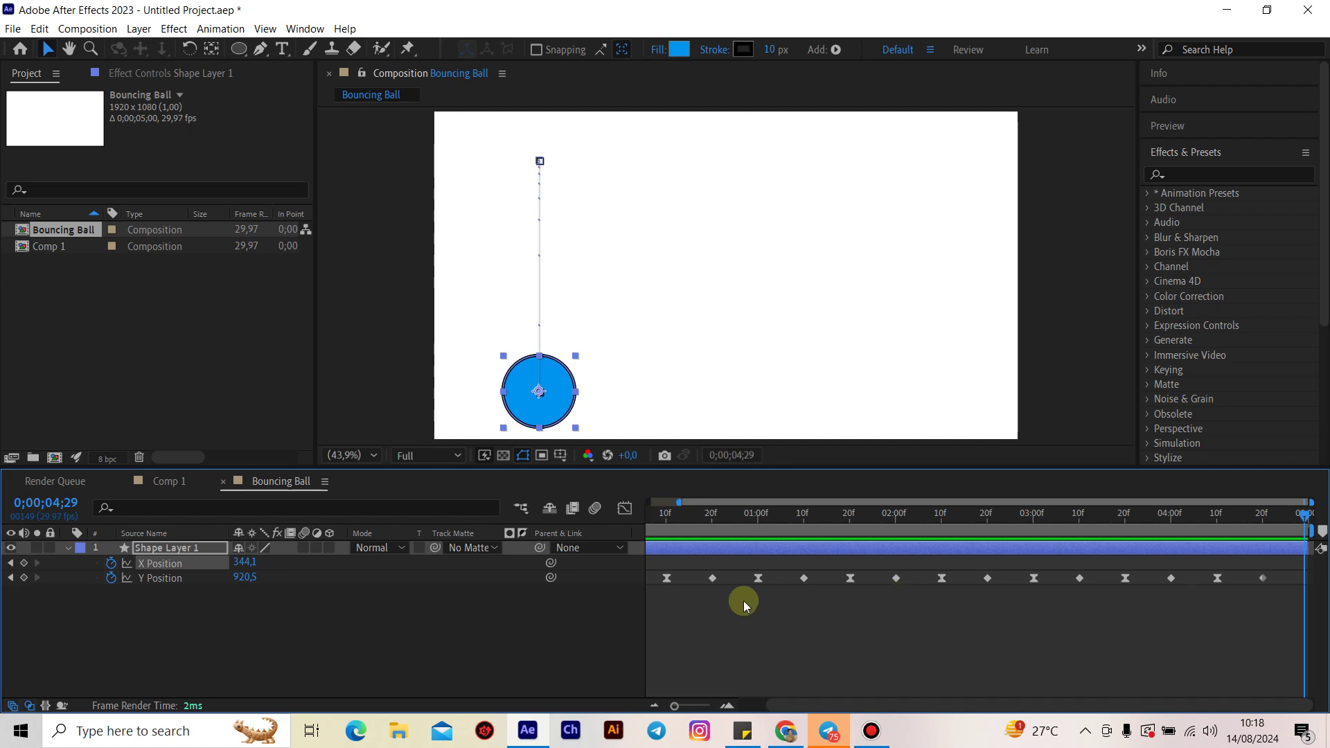
- Scrub the ending X Position to 1805,1 and preview the ball bouncing rightward
left_click_drag(247, 561, 1182, 548)
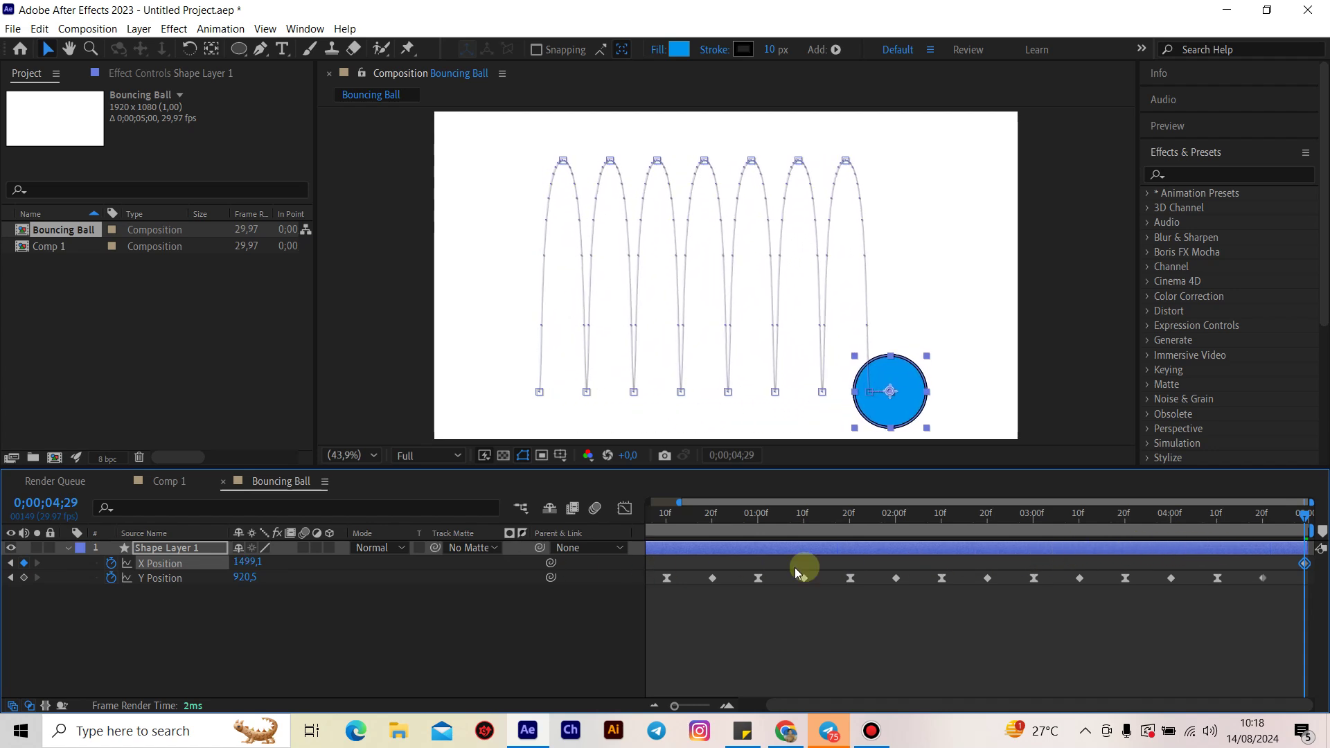
left_click_drag(248, 561, 539, 586)
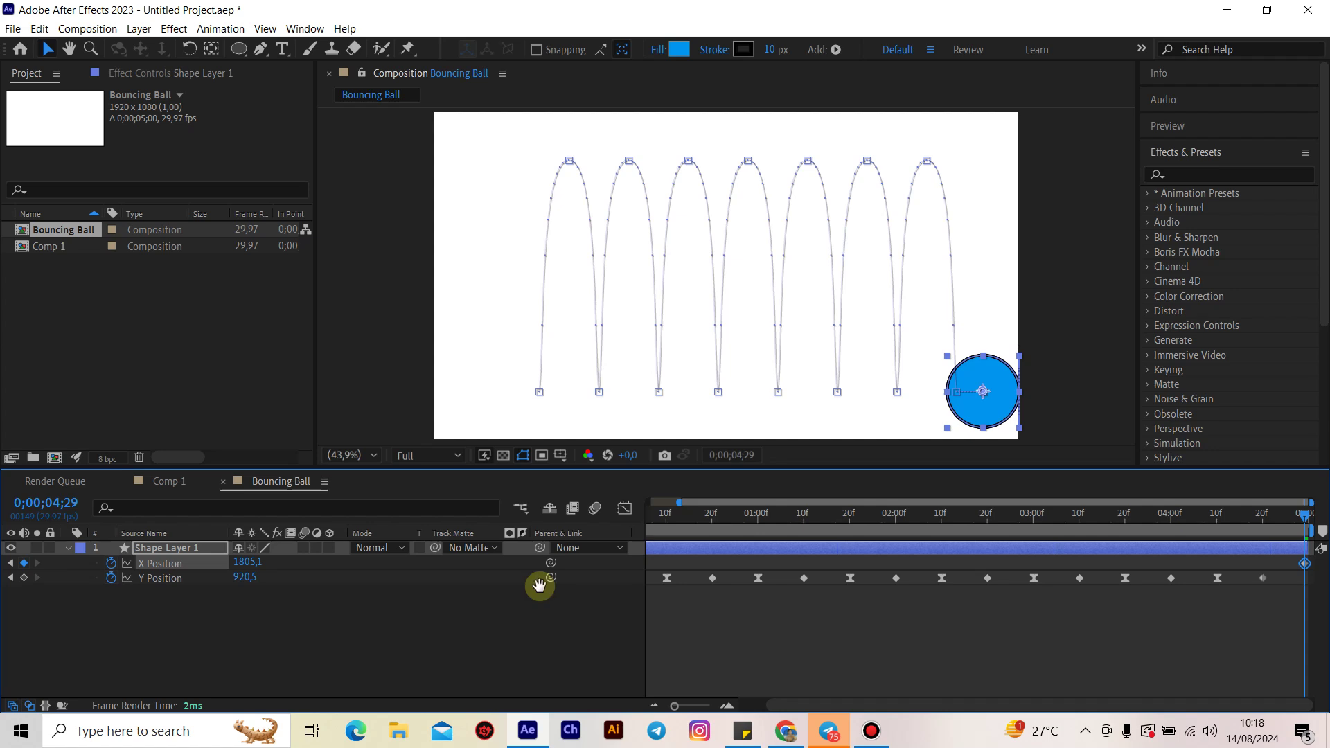
key("space")
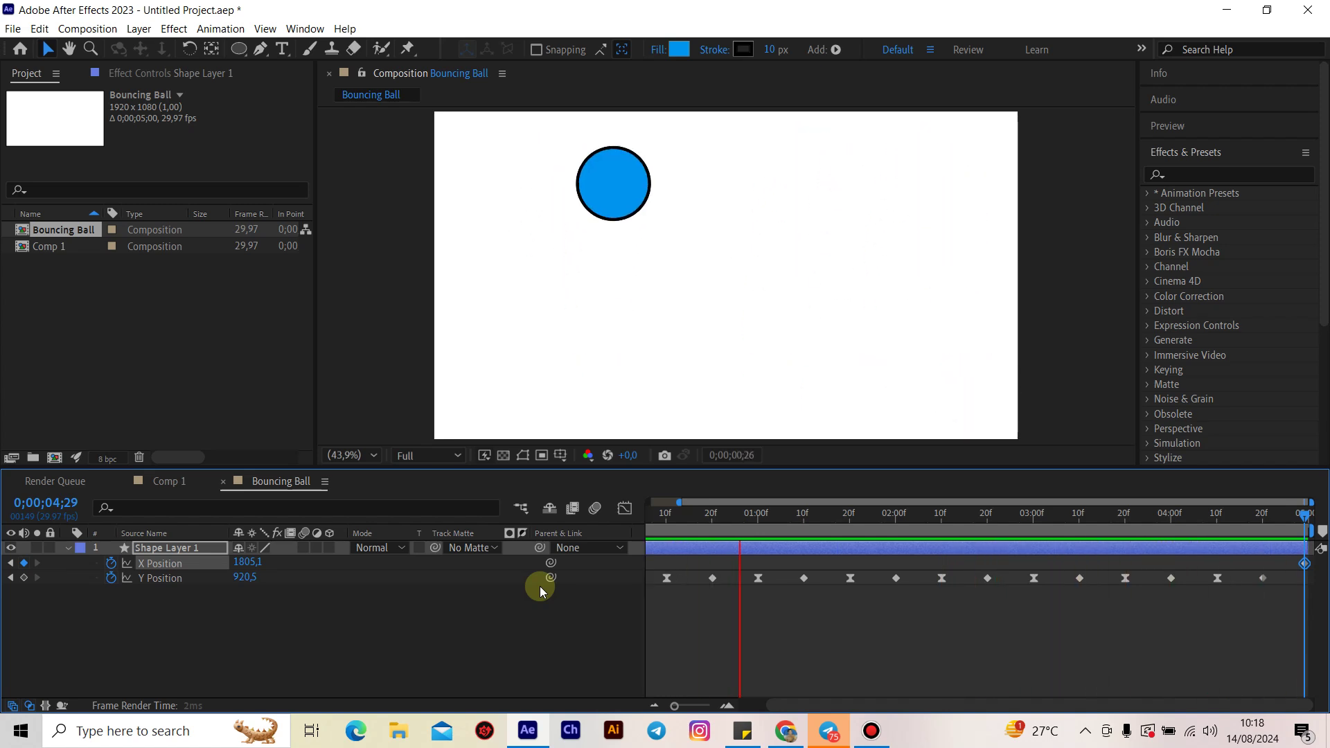
- Change the frame-0 X Position keyframe to -146,9 so the ball enters from off-canvas, and preview
key("space")
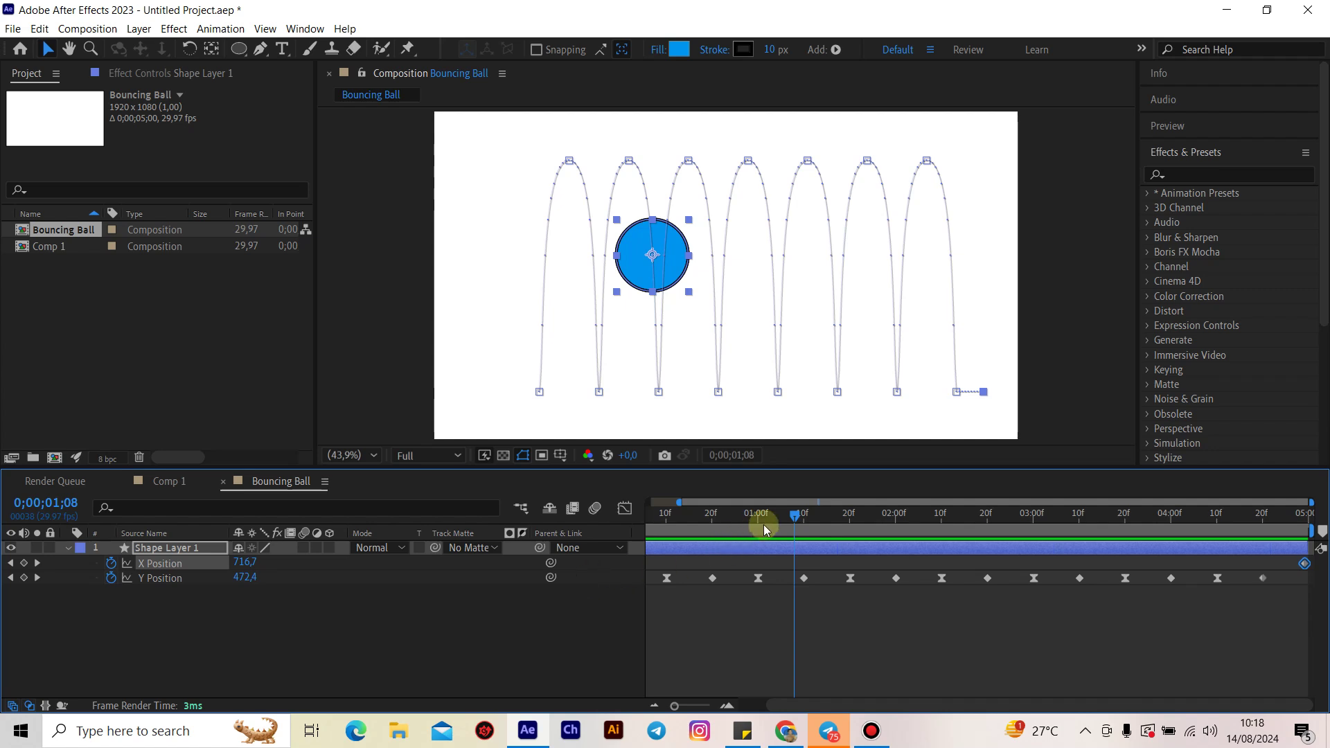
left_click_drag(797, 516, 505, 532)
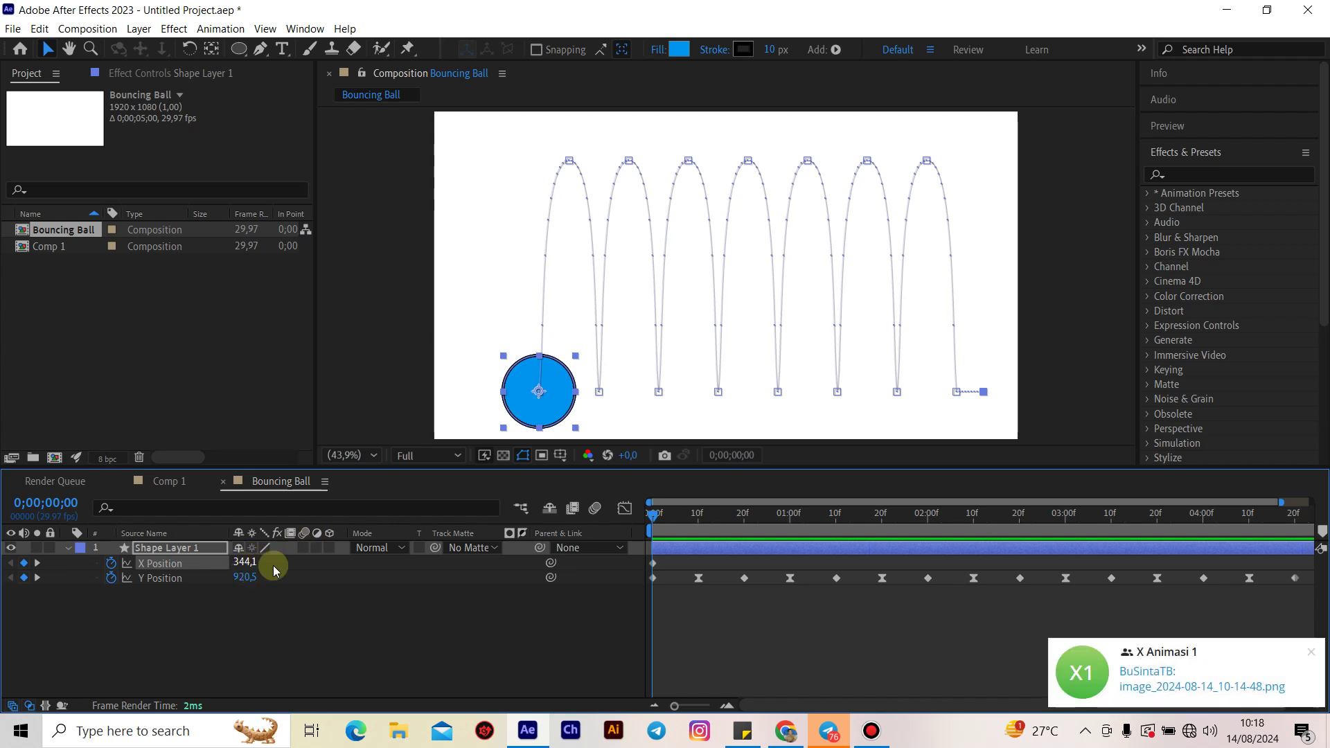
left_click(1311, 652)
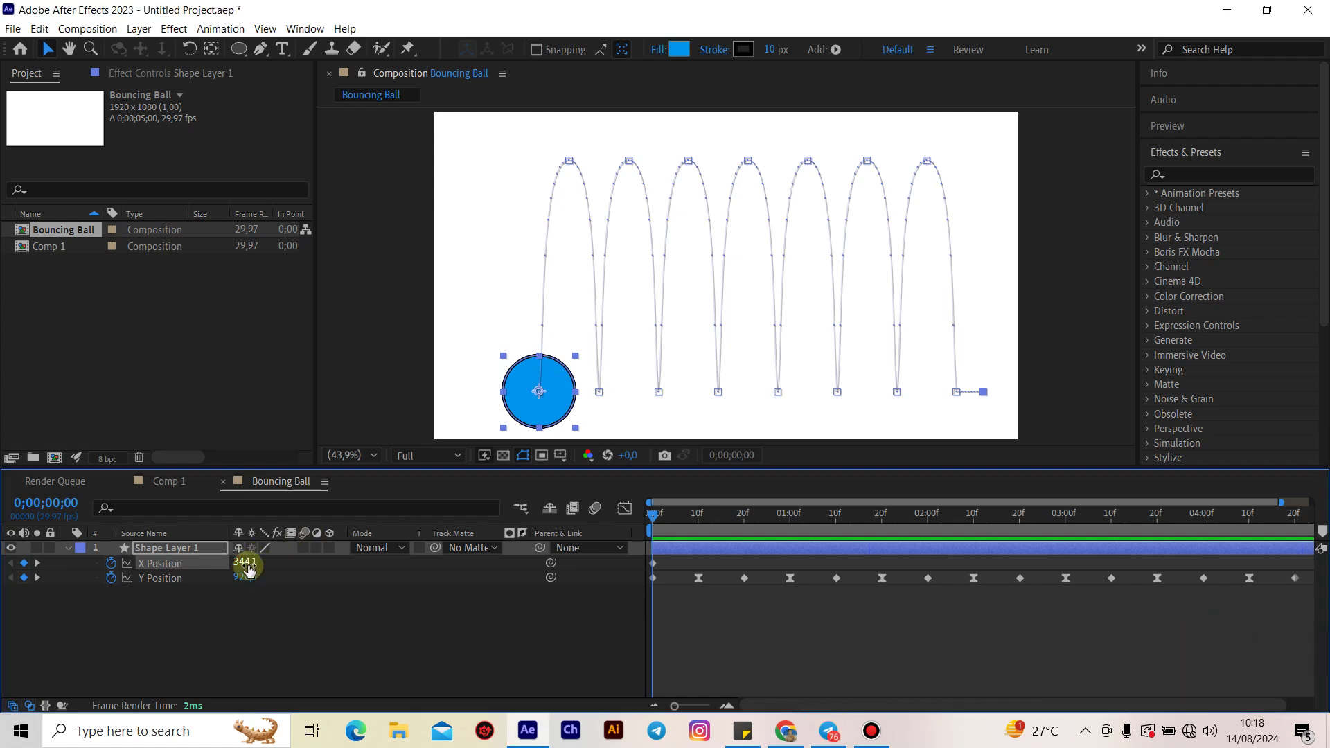
left_click_drag(247, 563, 2, 556)
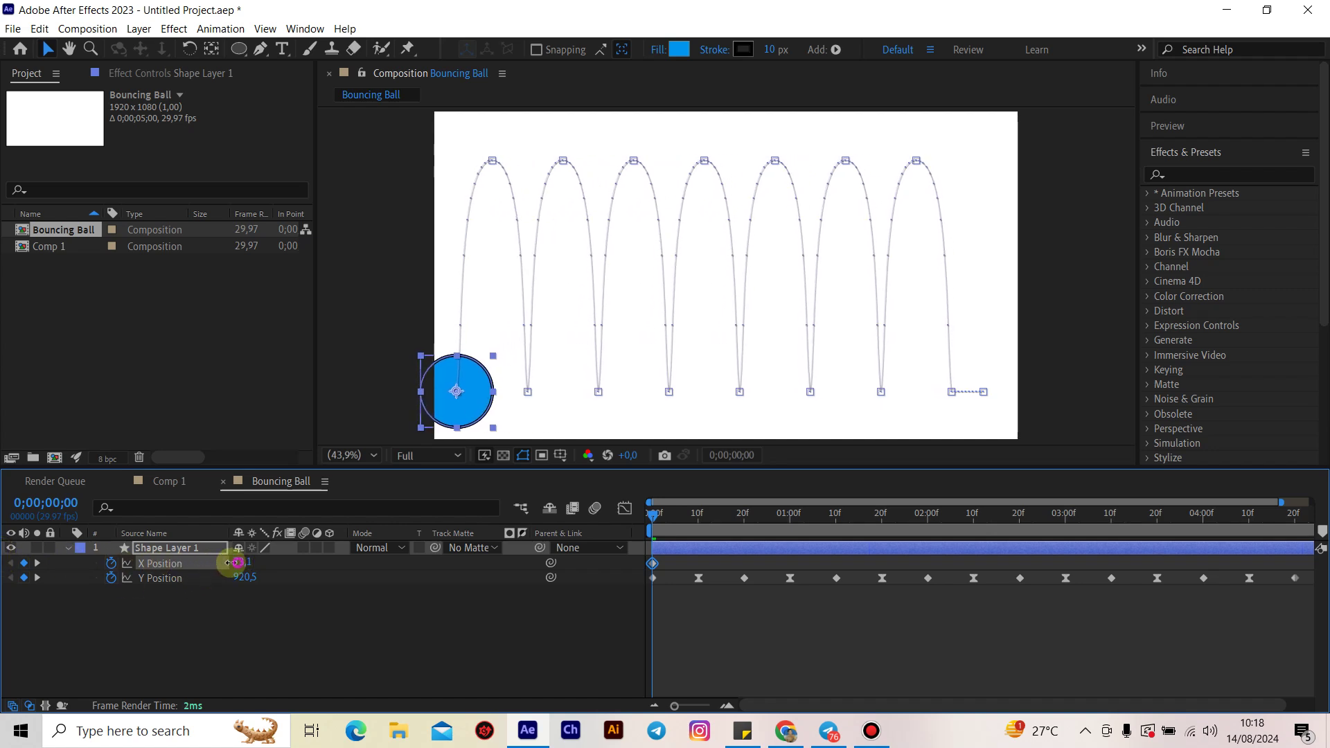
left_click_drag(243, 563, 36, 558)
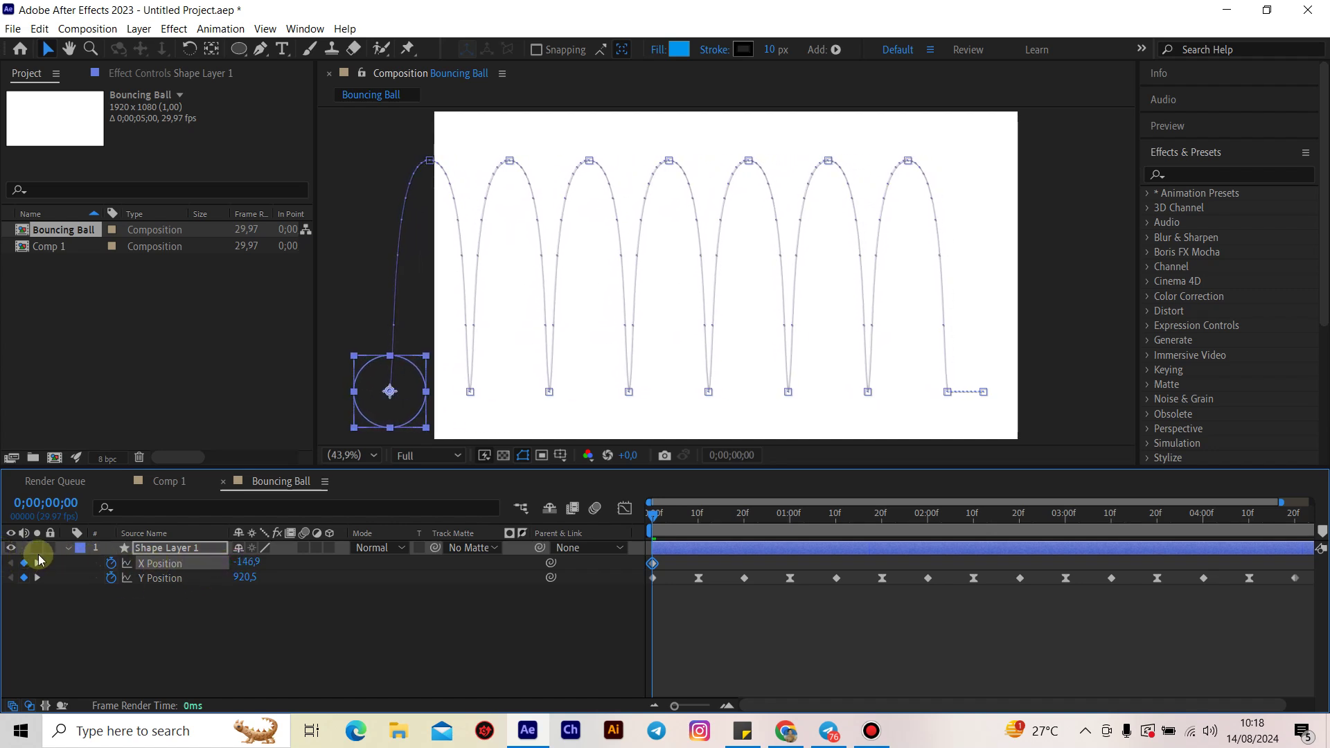
key("space")
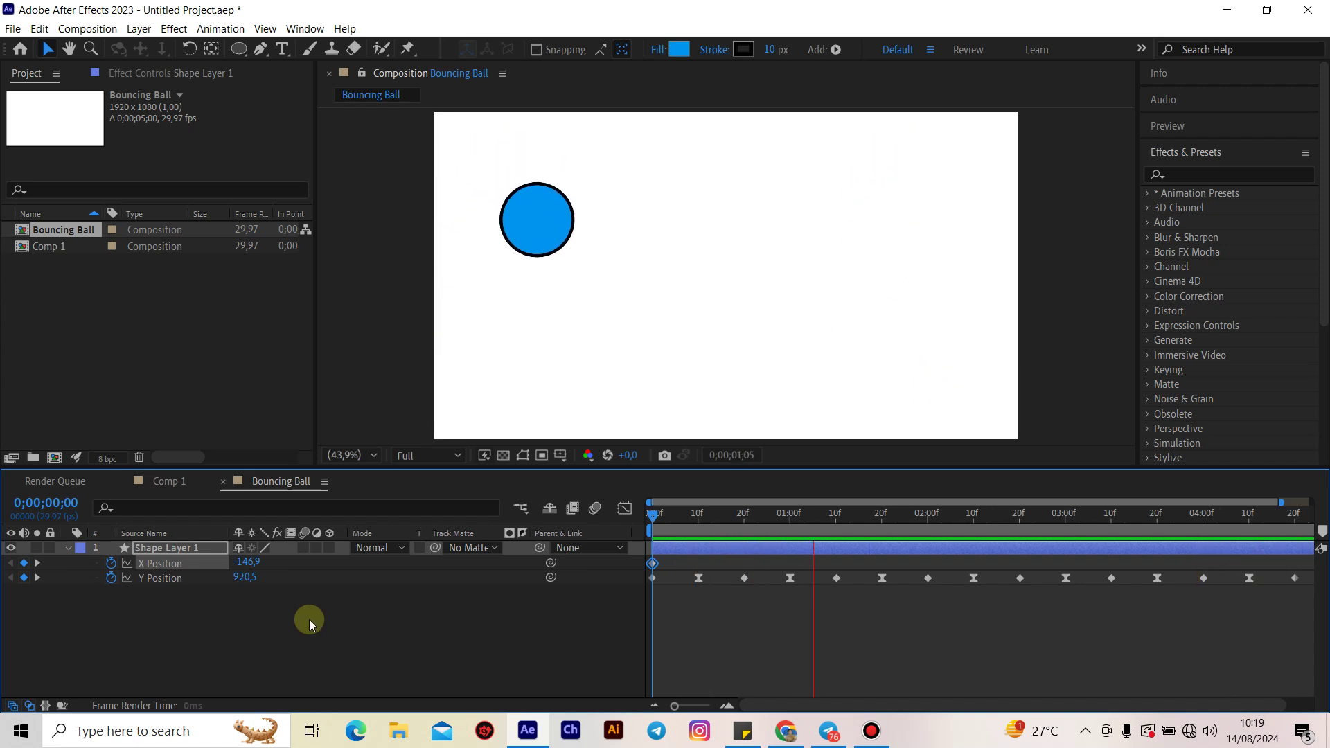
- Go to frame 10 and select the first bounce-peak Y Position keyframe
key("space")
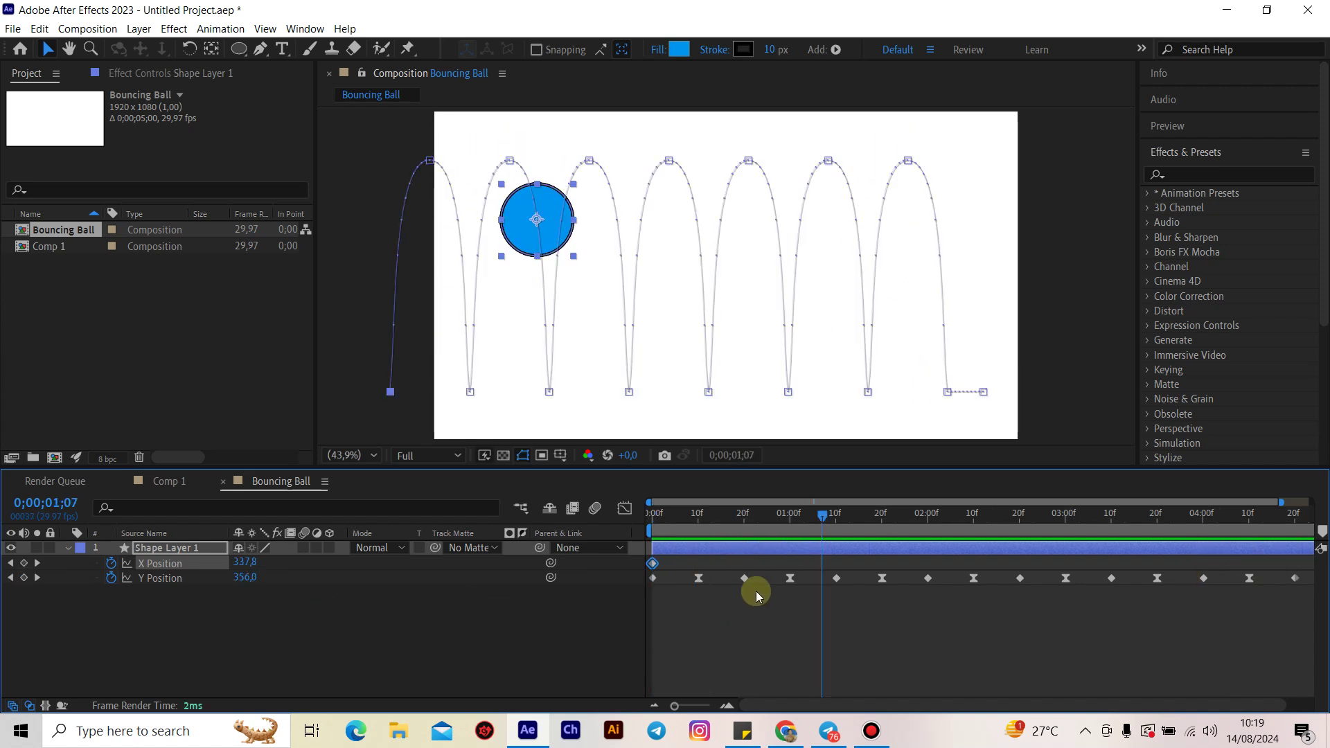
left_click_drag(847, 547, 698, 546)
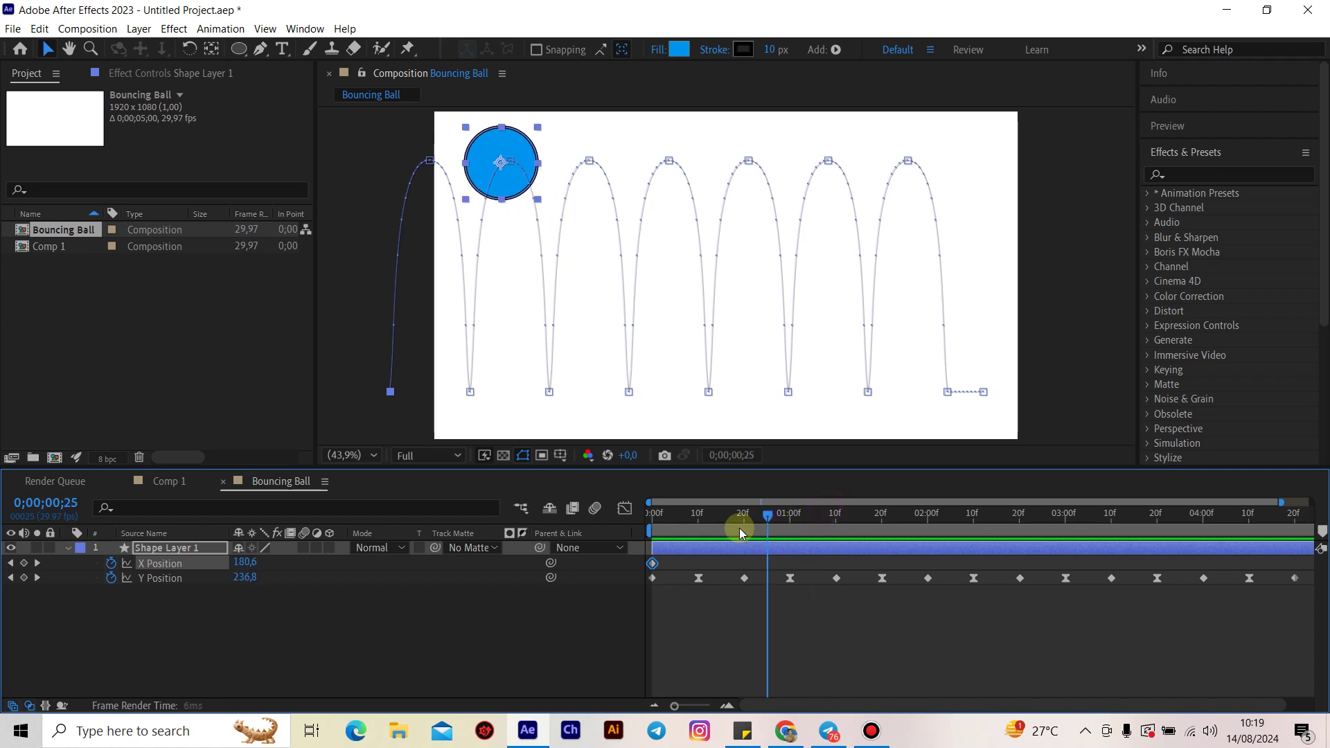
left_click(708, 590)
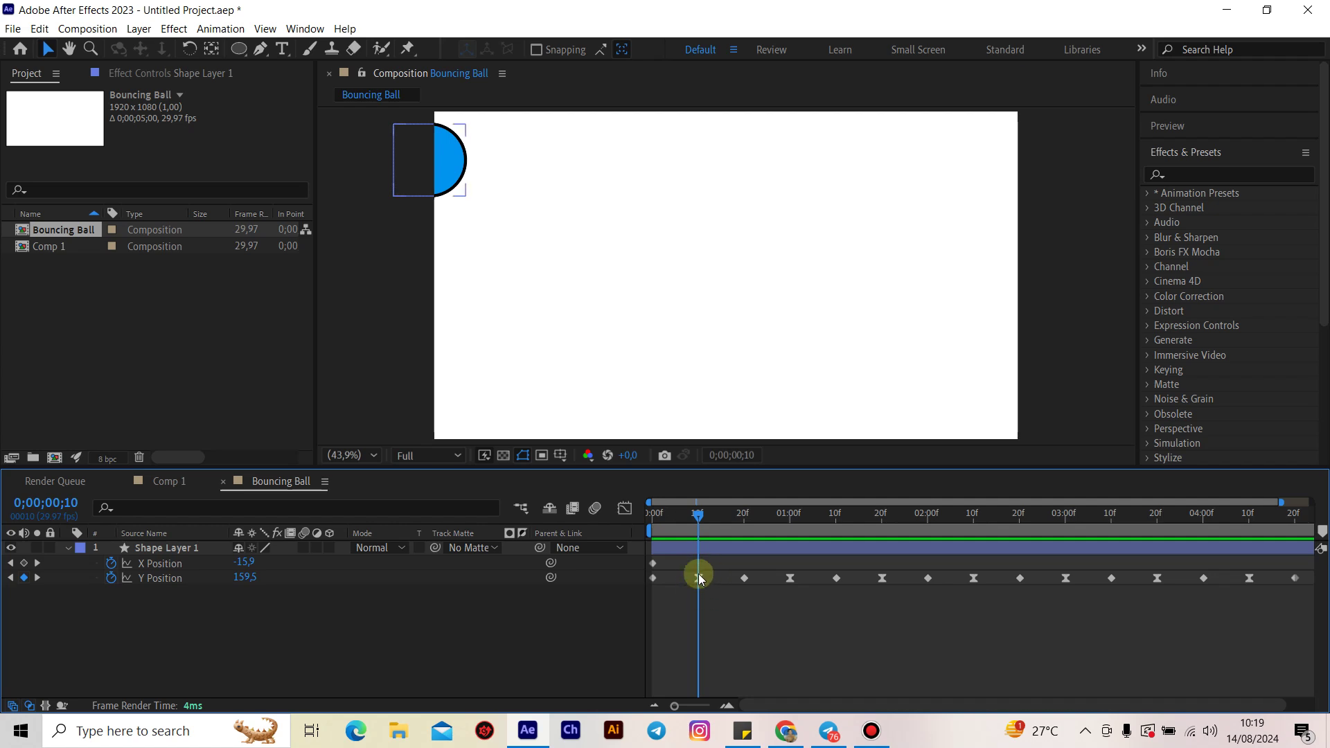
left_click(698, 579)
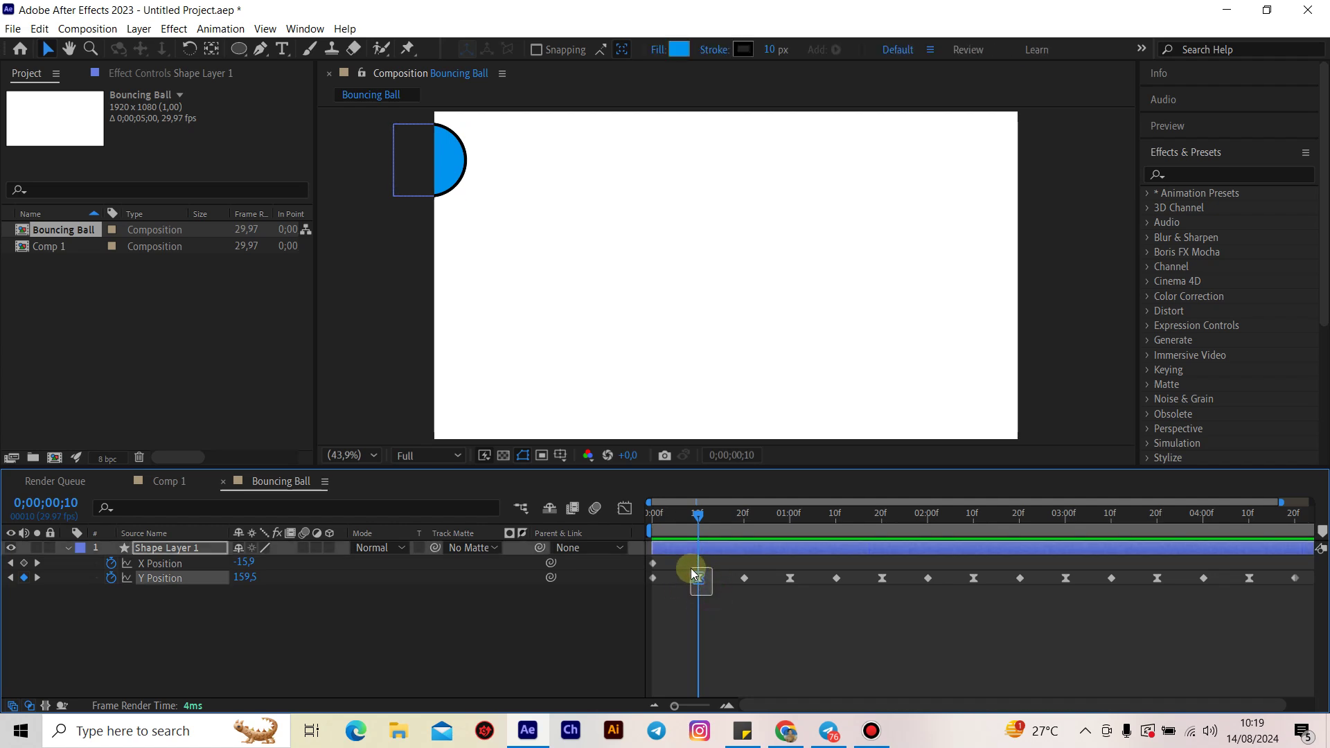
left_click_drag(718, 595, 696, 576)
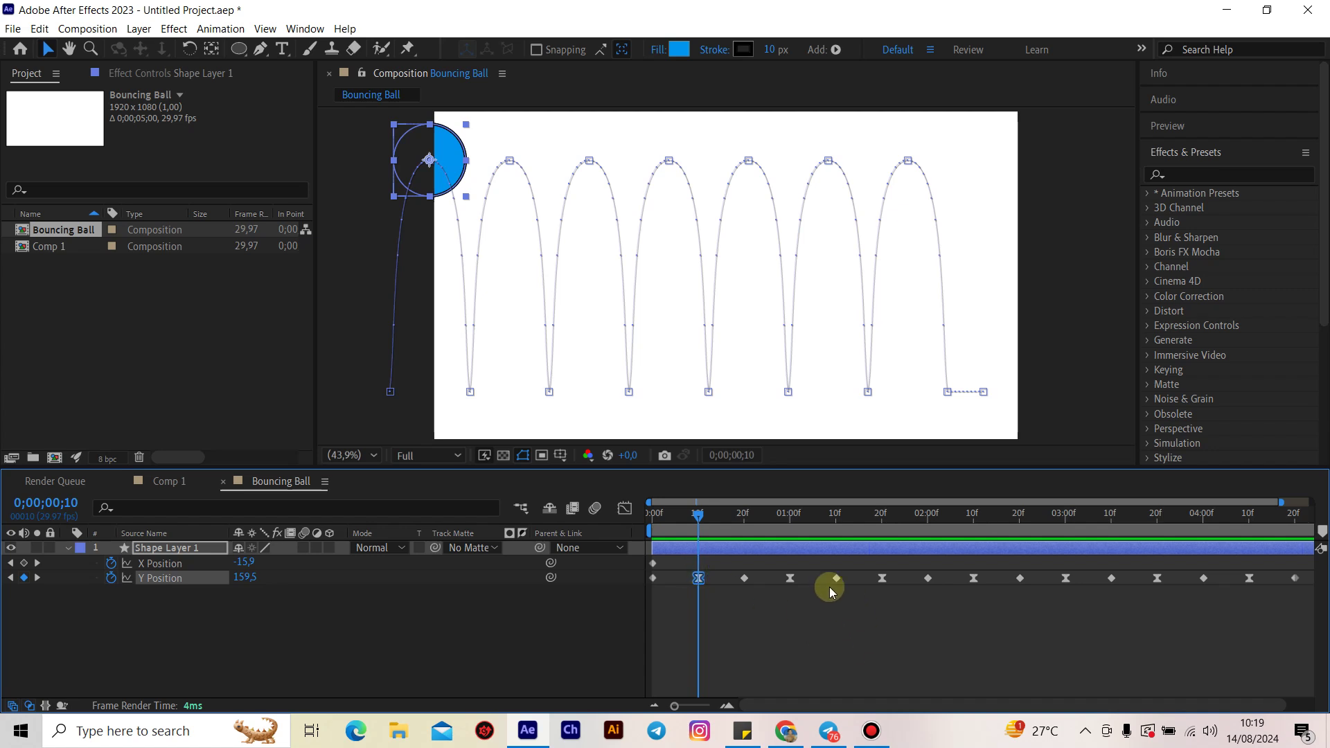
- Add the remaining bounce peaks to the selection, then deselect the first peak
left_click(790, 578, "shift")
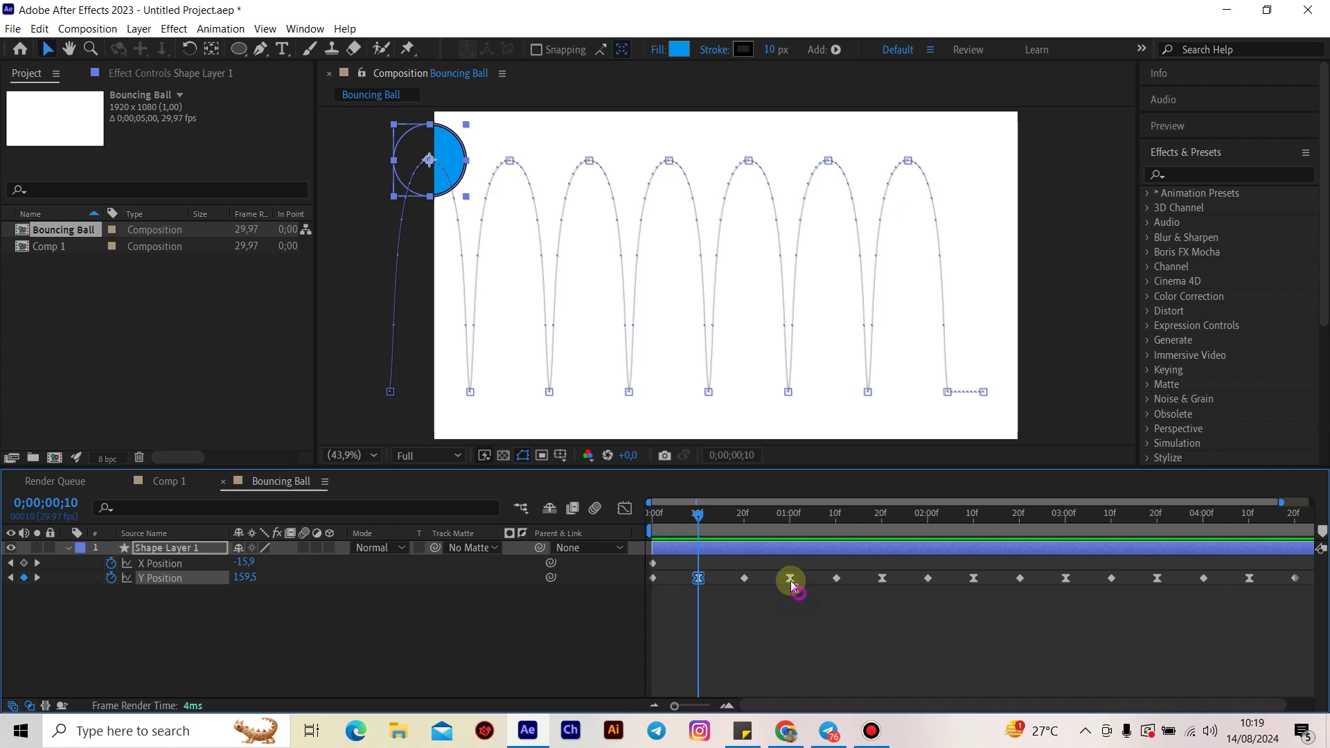
left_click(881, 579, "shift")
left_click(973, 579, "shift")
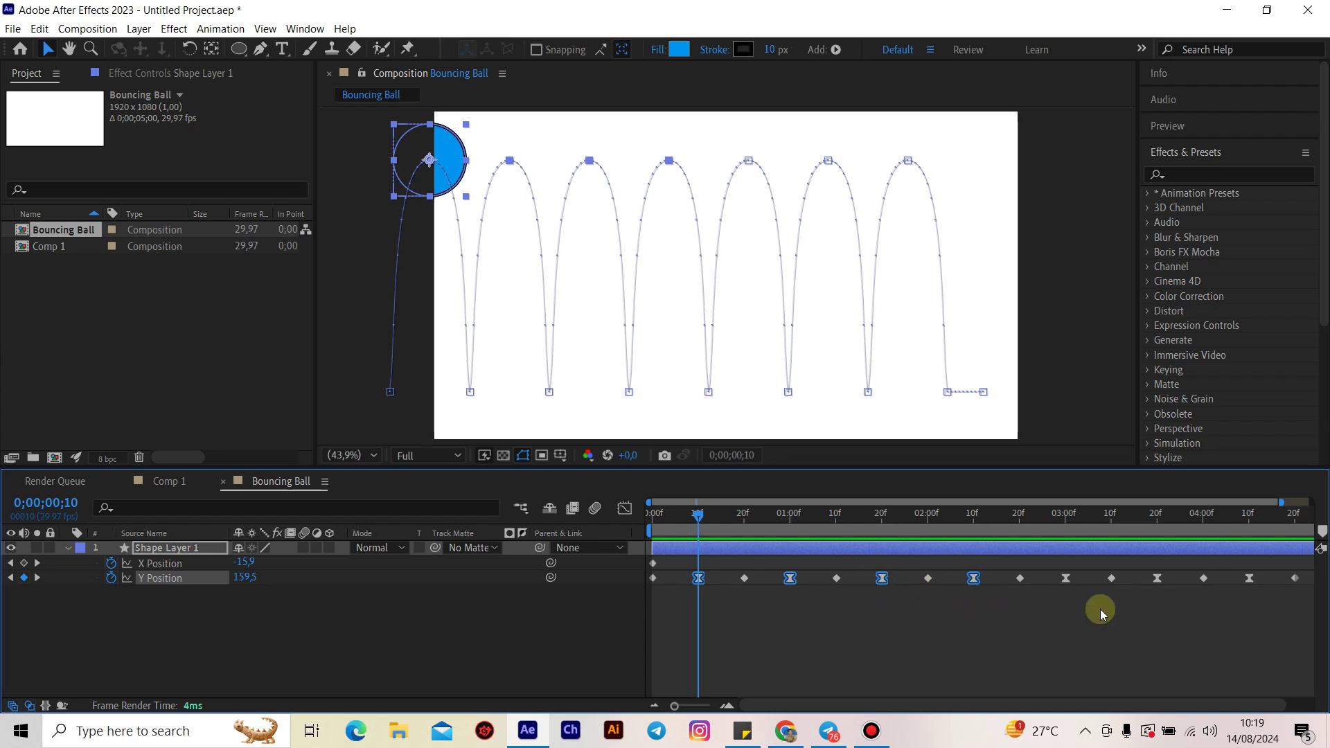
left_click(1065, 578, "shift")
left_click(1157, 578, "shift")
left_click_drag(1290, 510, 1319, 513)
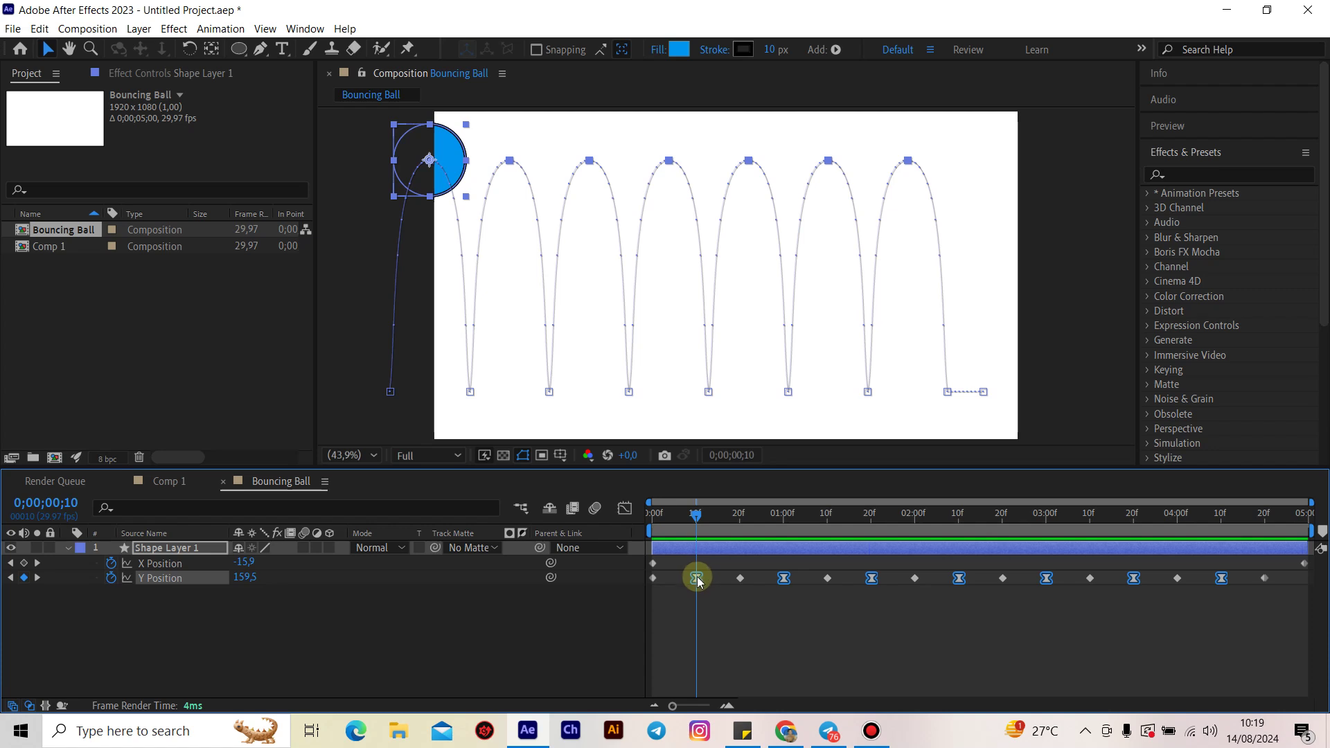
mouse_move(694, 584)
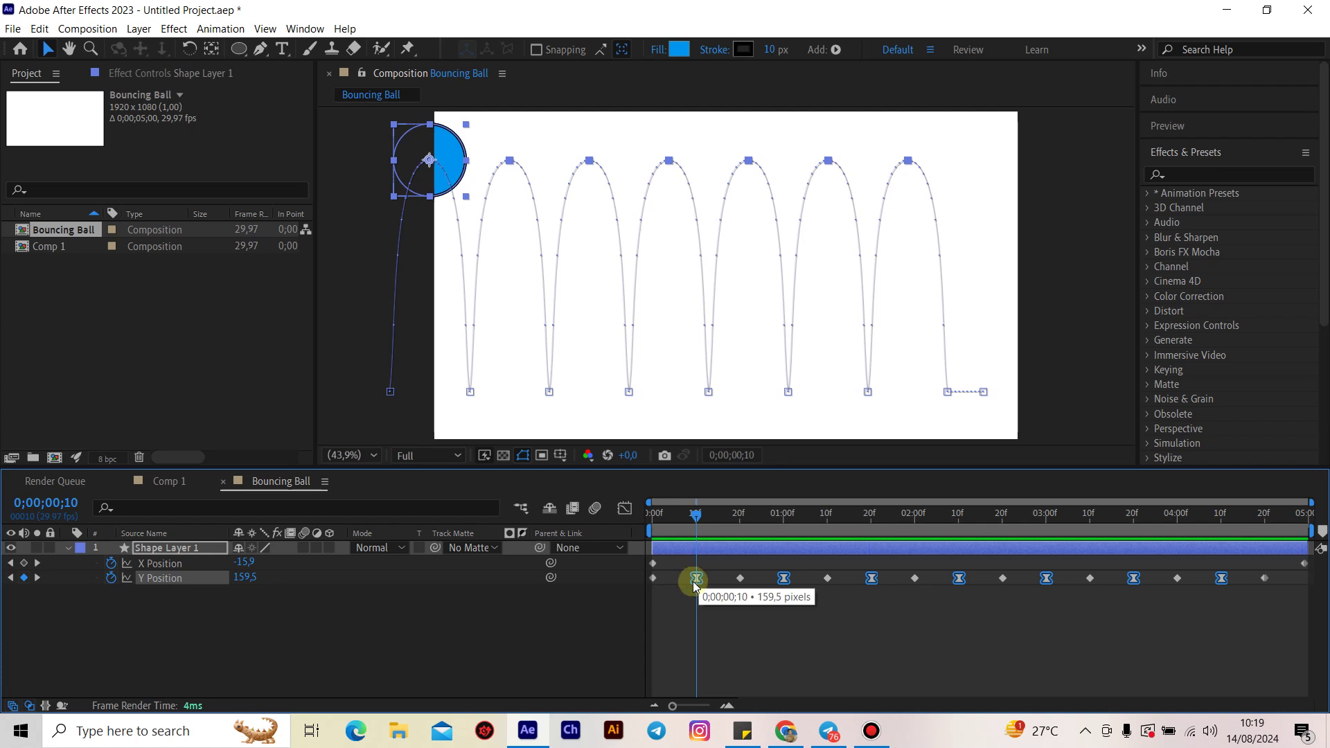
left_click(696, 580, "shift")
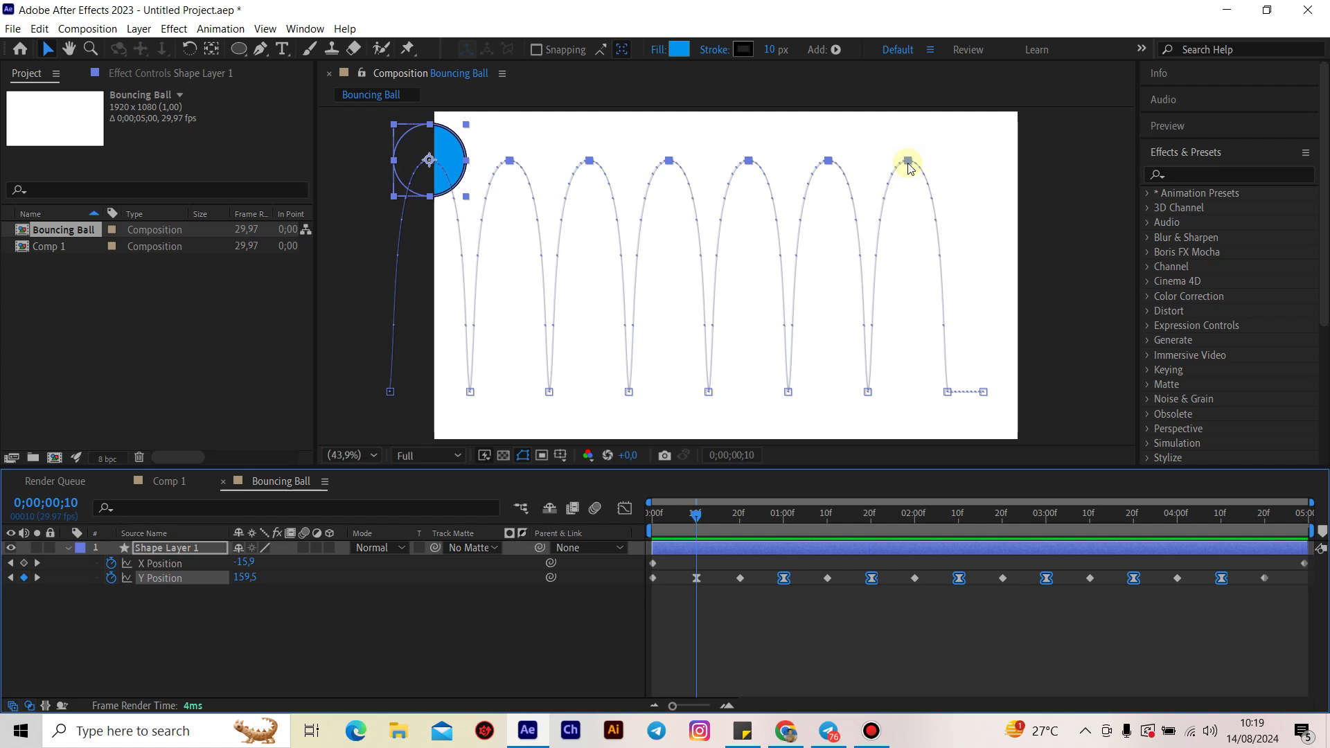
- Lower the later bounce peaks in stages, leaving the second and third peaks out of each following pass
left_click_drag(910, 163, 903, 220)
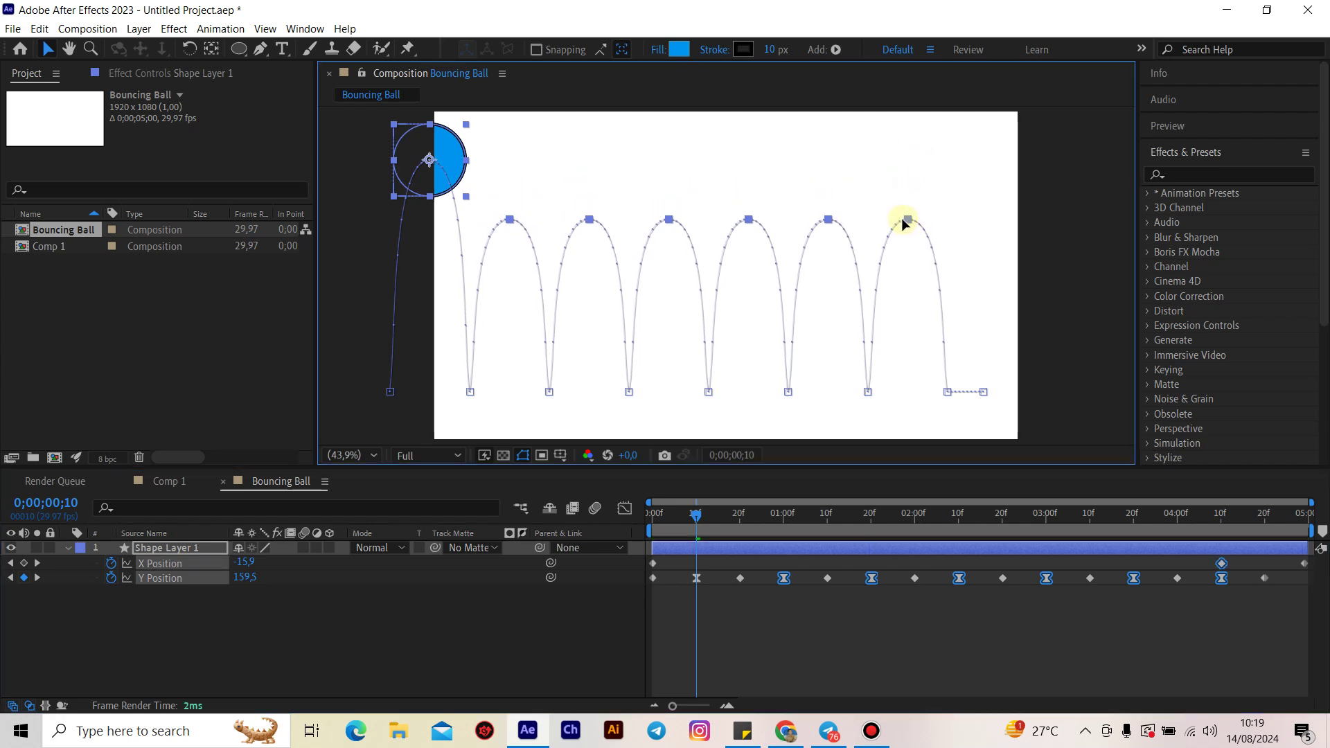
left_click(784, 578, "shift")
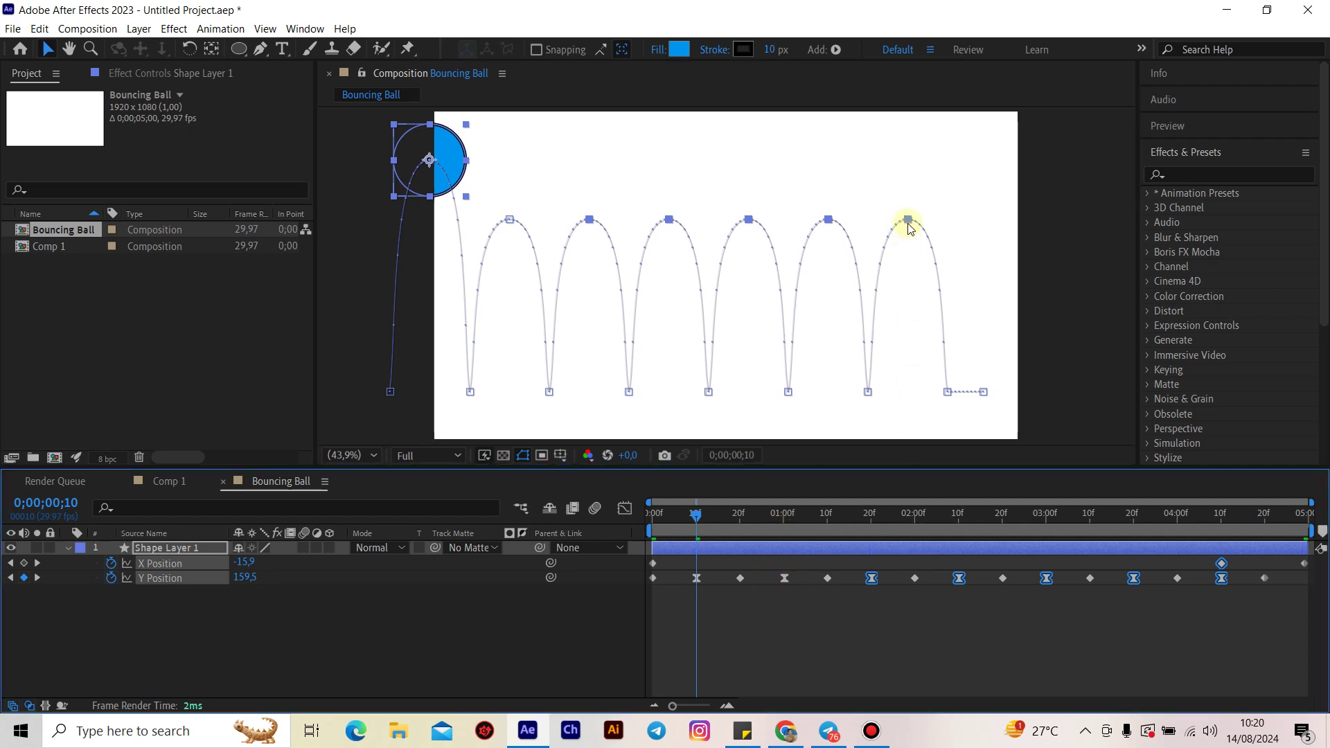
left_click_drag(909, 220, 904, 286)
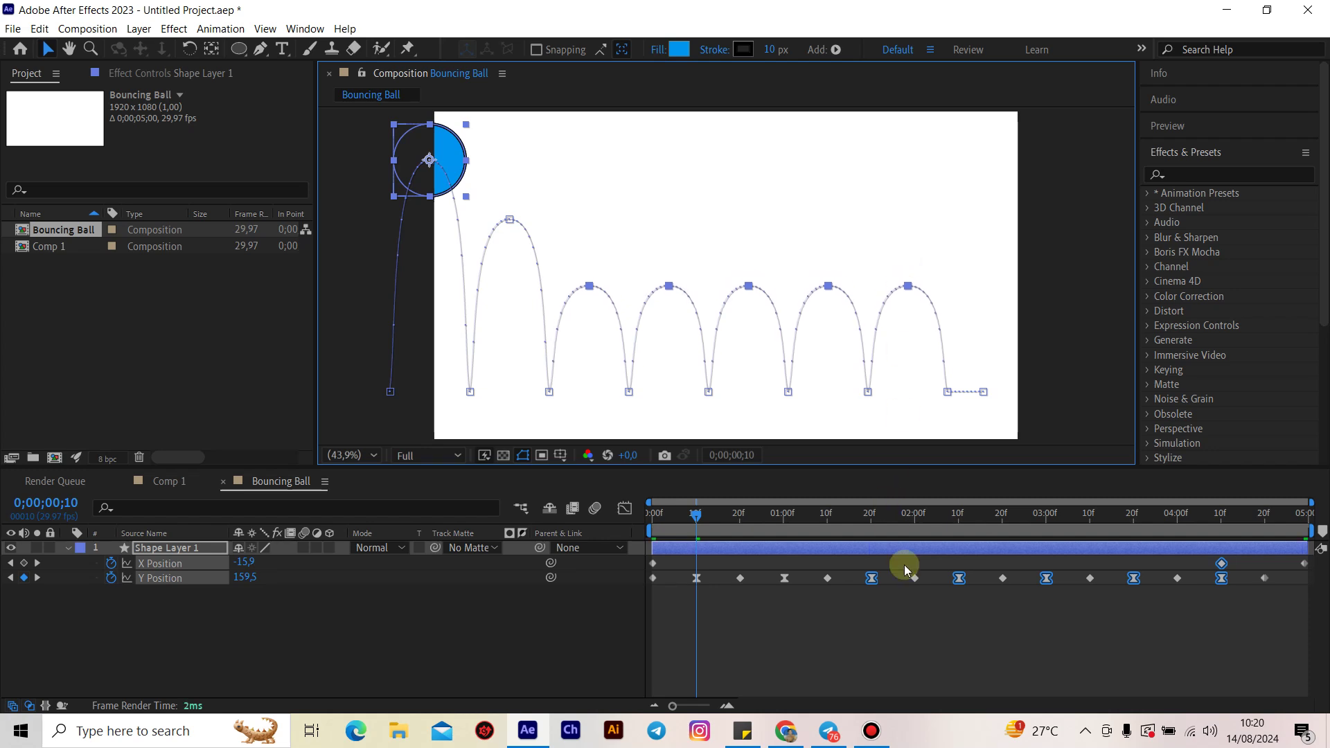
left_click(975, 604, "shift")
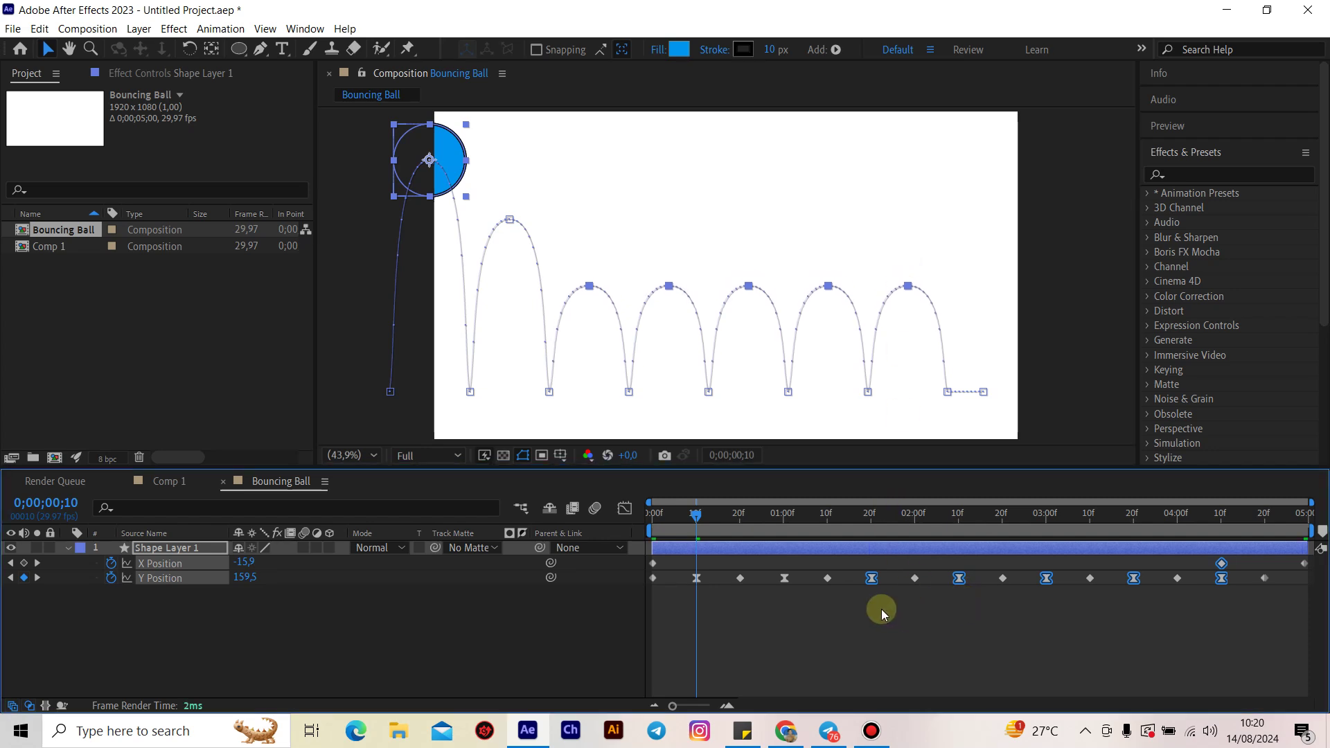
left_click_drag(881, 604, 861, 572)
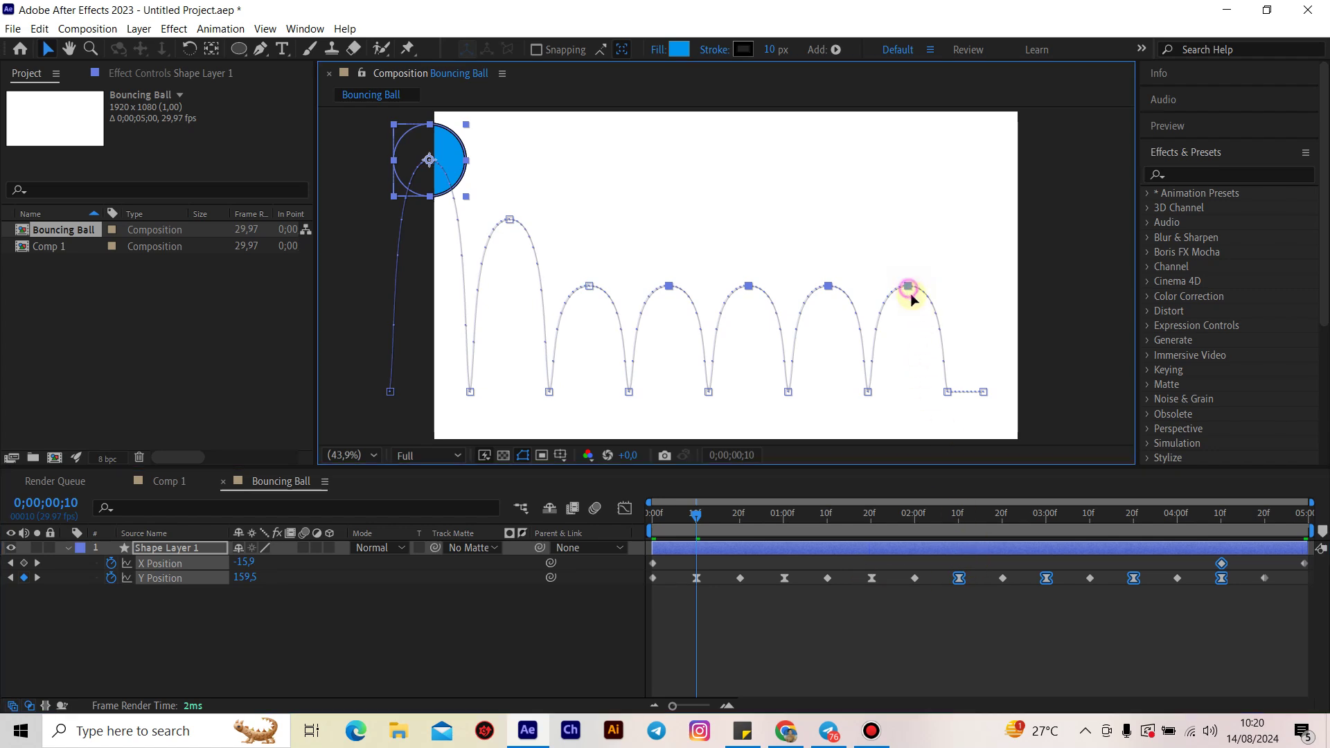
left_click_drag(907, 292, 903, 345)
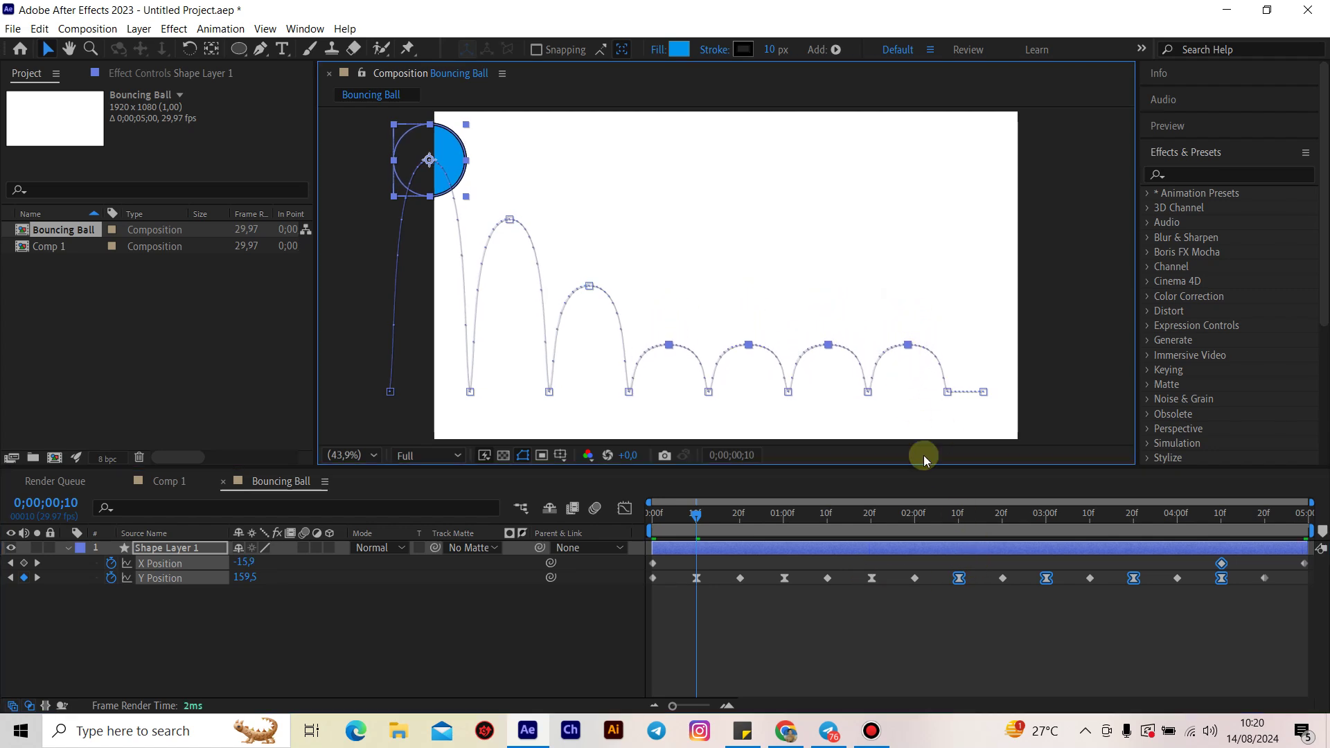
- Lower the last three peaks, then flatten the final two bounces almost to the ground
left_click(969, 600)
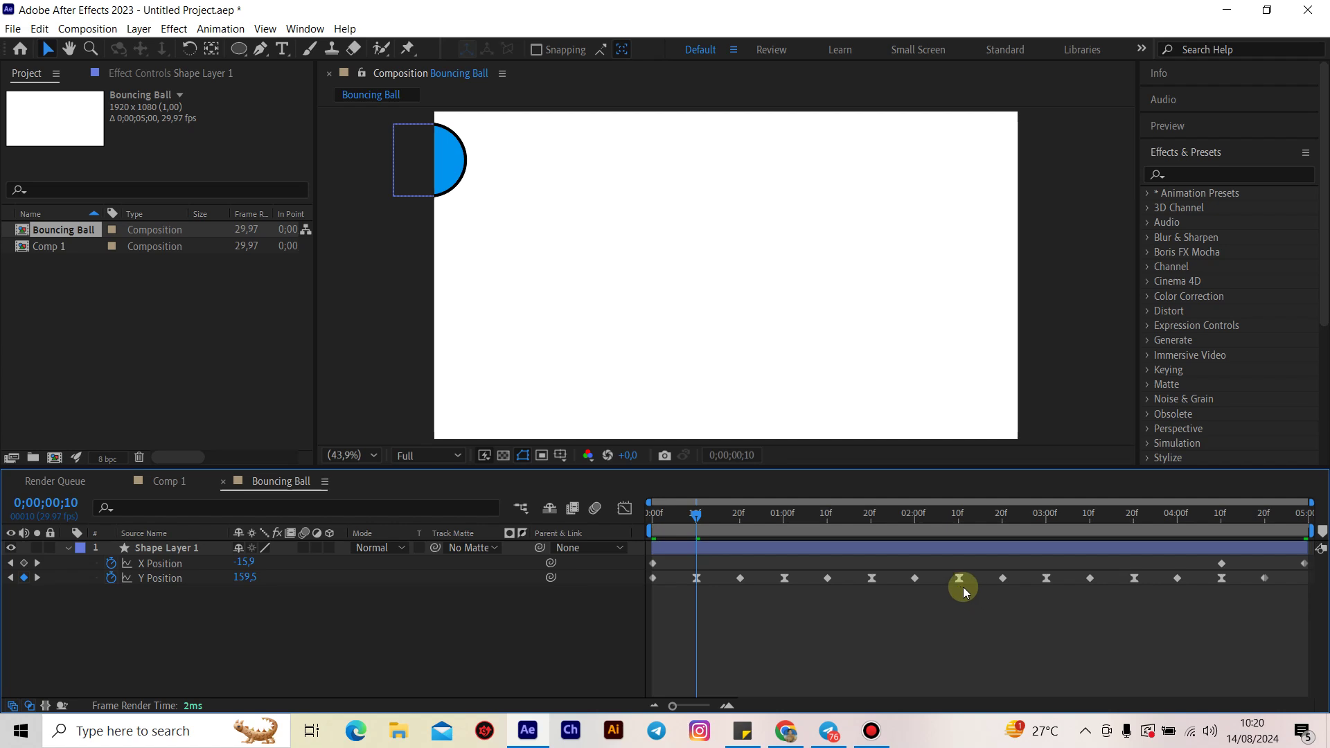
left_click_drag(978, 593, 952, 572)
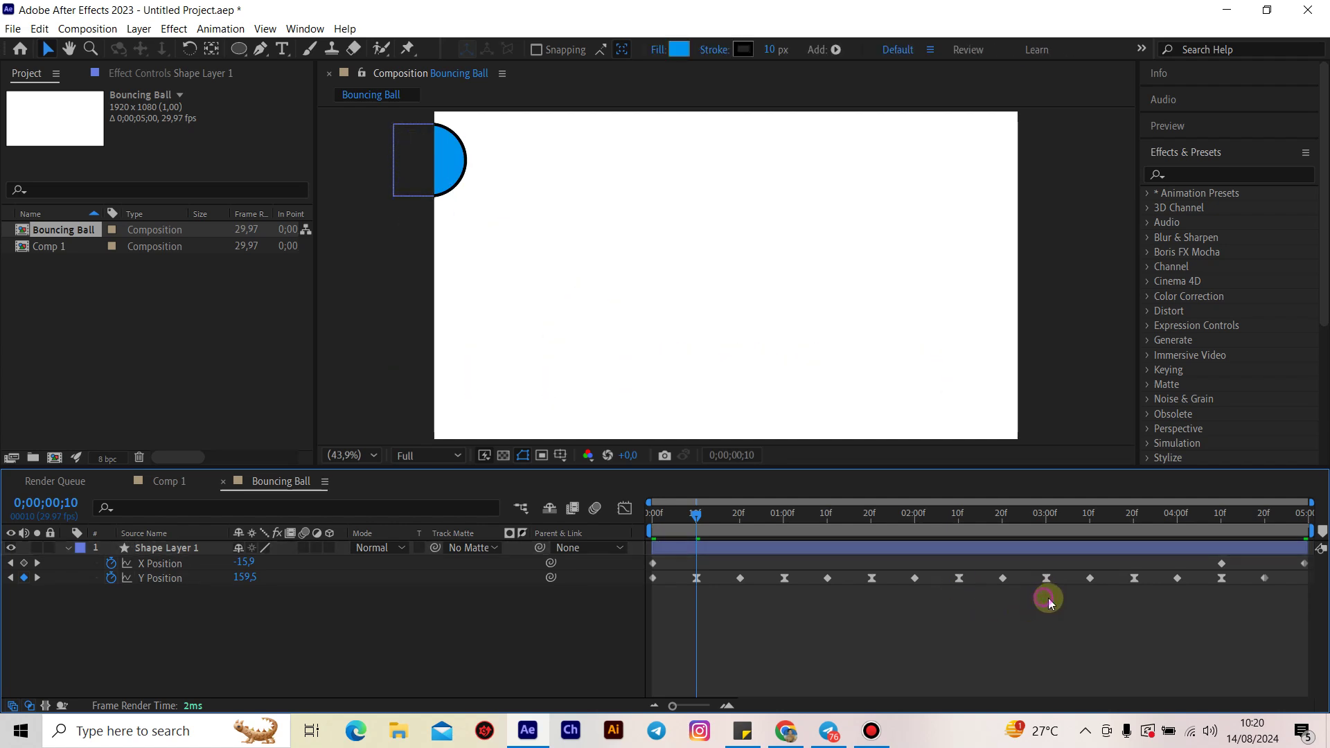
left_click_drag(1048, 597, 1039, 563)
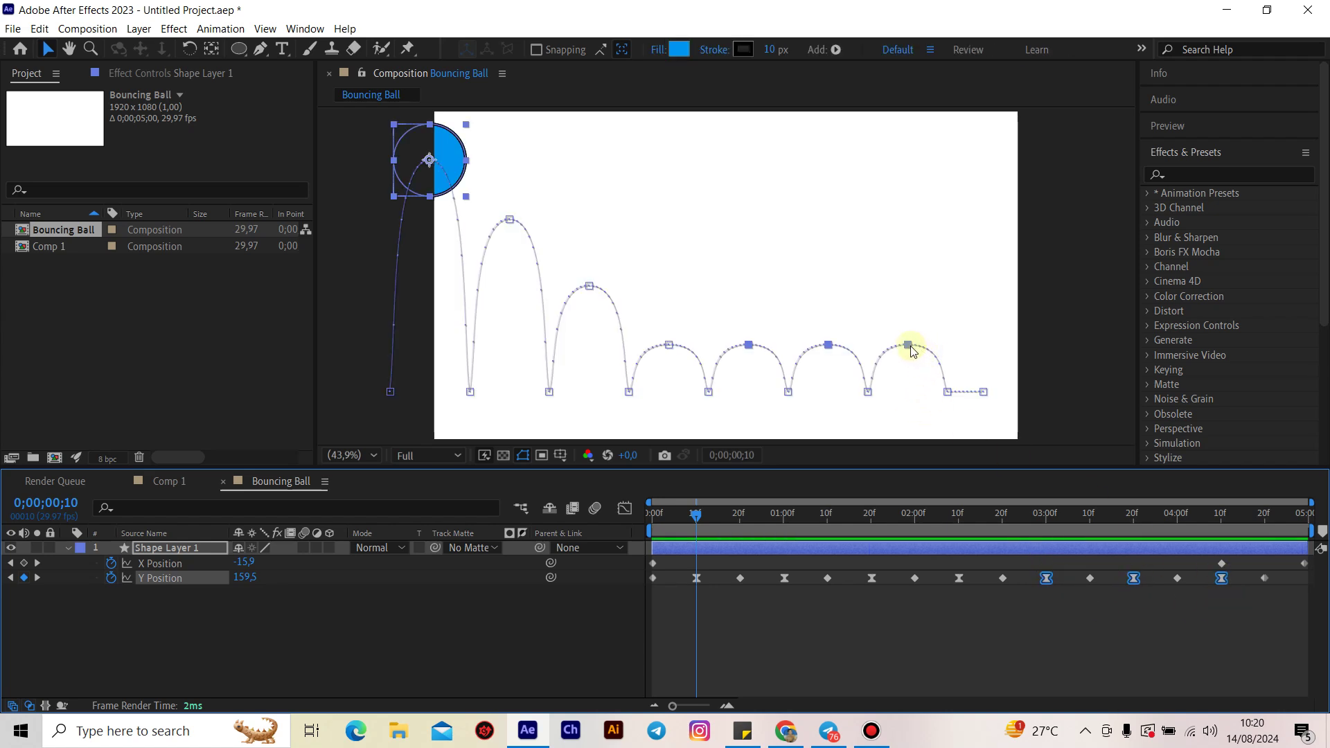
left_click_drag(908, 345, 908, 378)
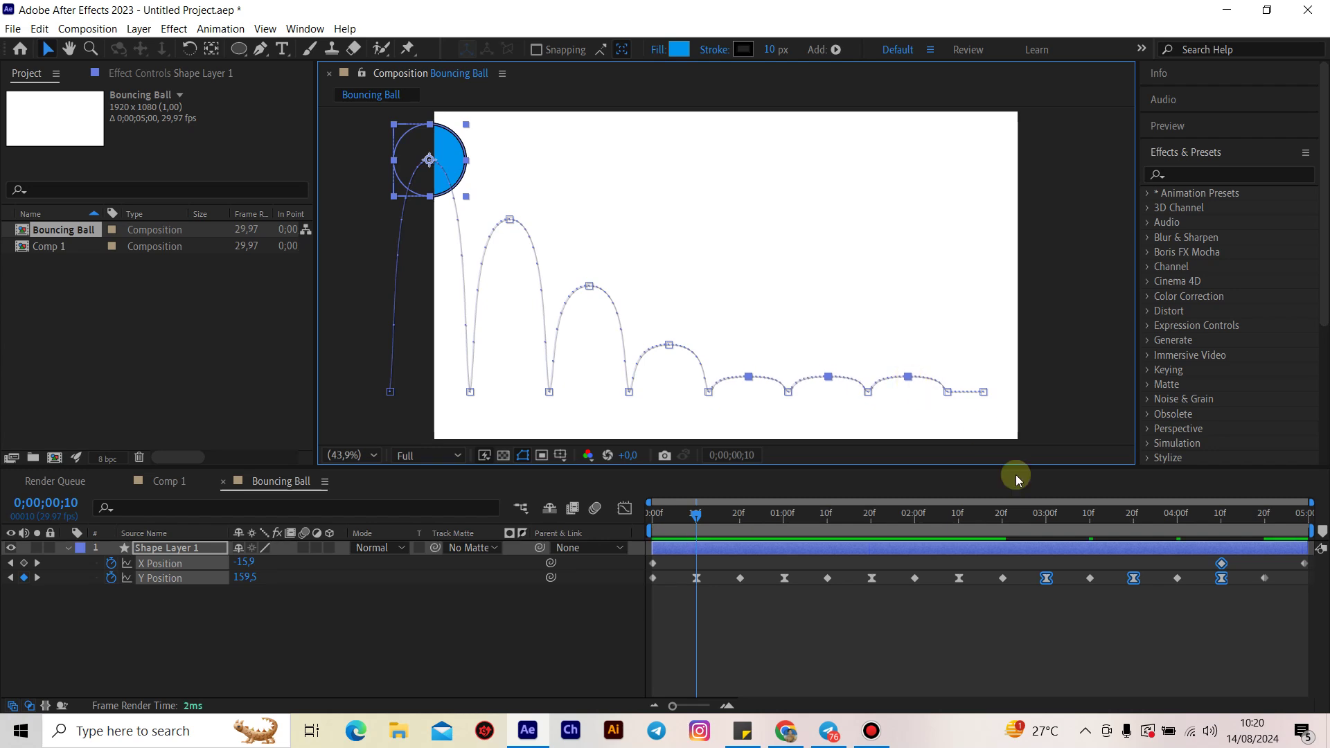
left_click(1066, 597)
left_click(1046, 577)
left_click(1133, 578)
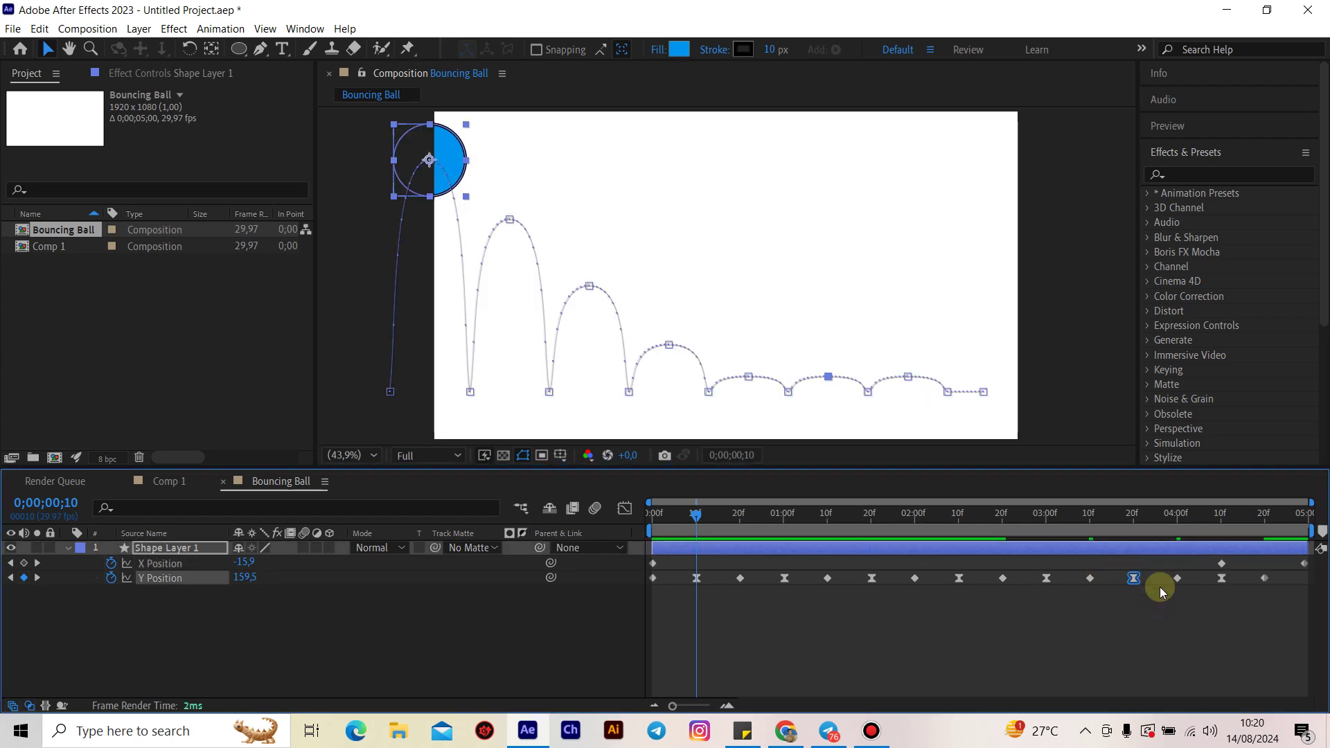
left_click(1221, 578, "shift")
left_click_drag(913, 381, 909, 388)
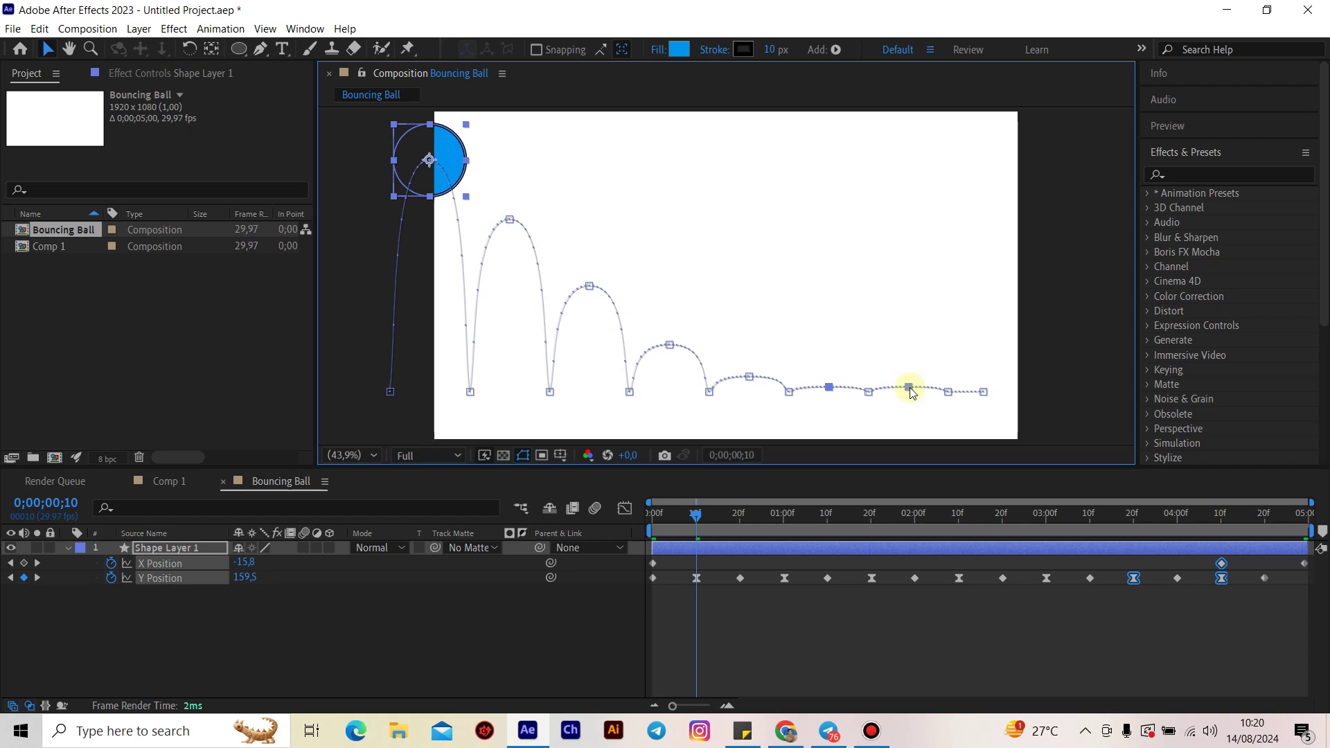
- Deselect everything and preview the decaying bounce, replaying it from 0;00;00;00
left_click(927, 641)
key("space")
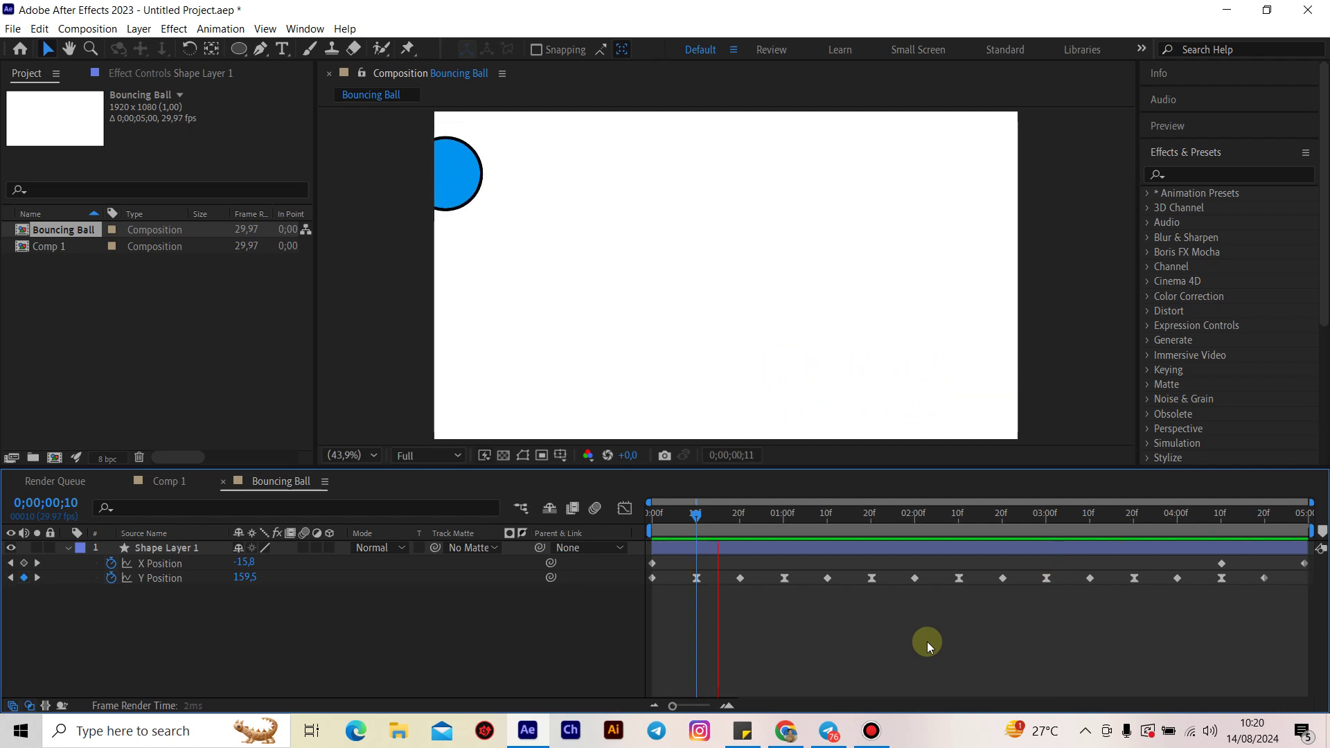
key("space")
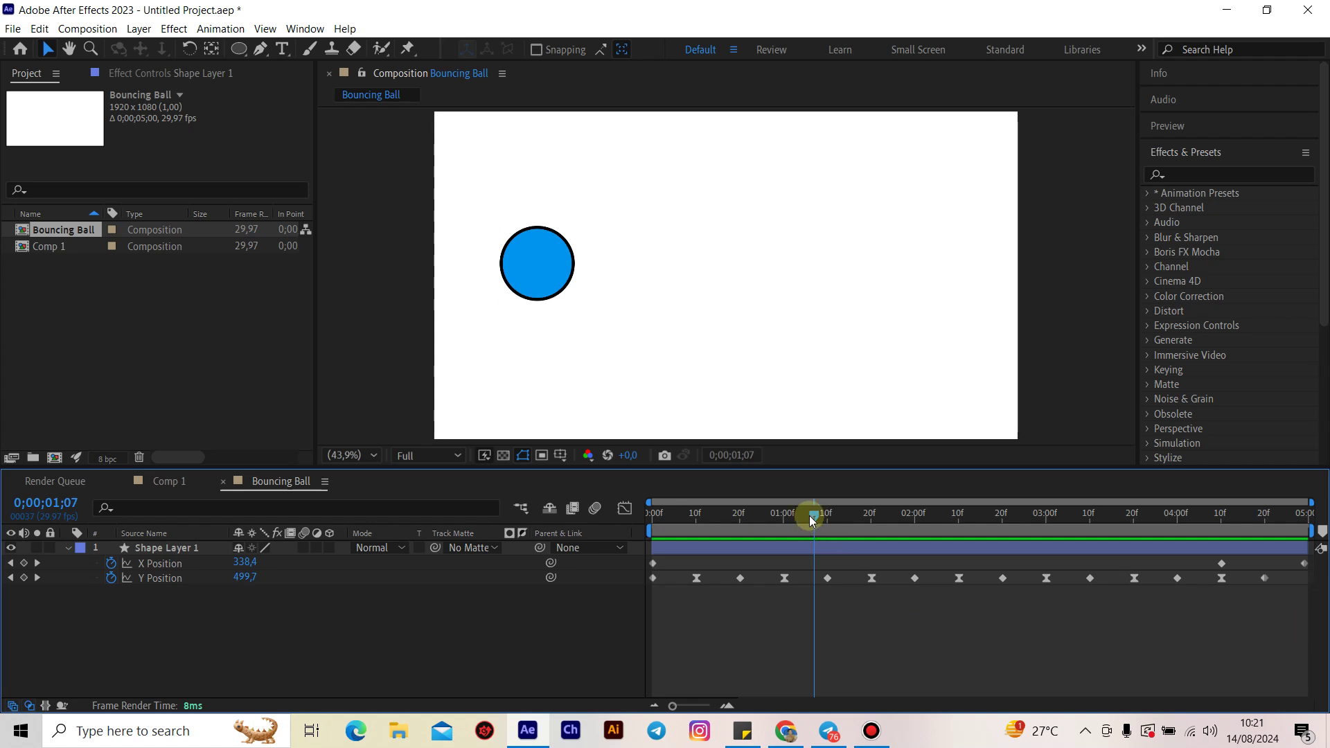
left_click_drag(813, 519, 653, 519)
key("space")
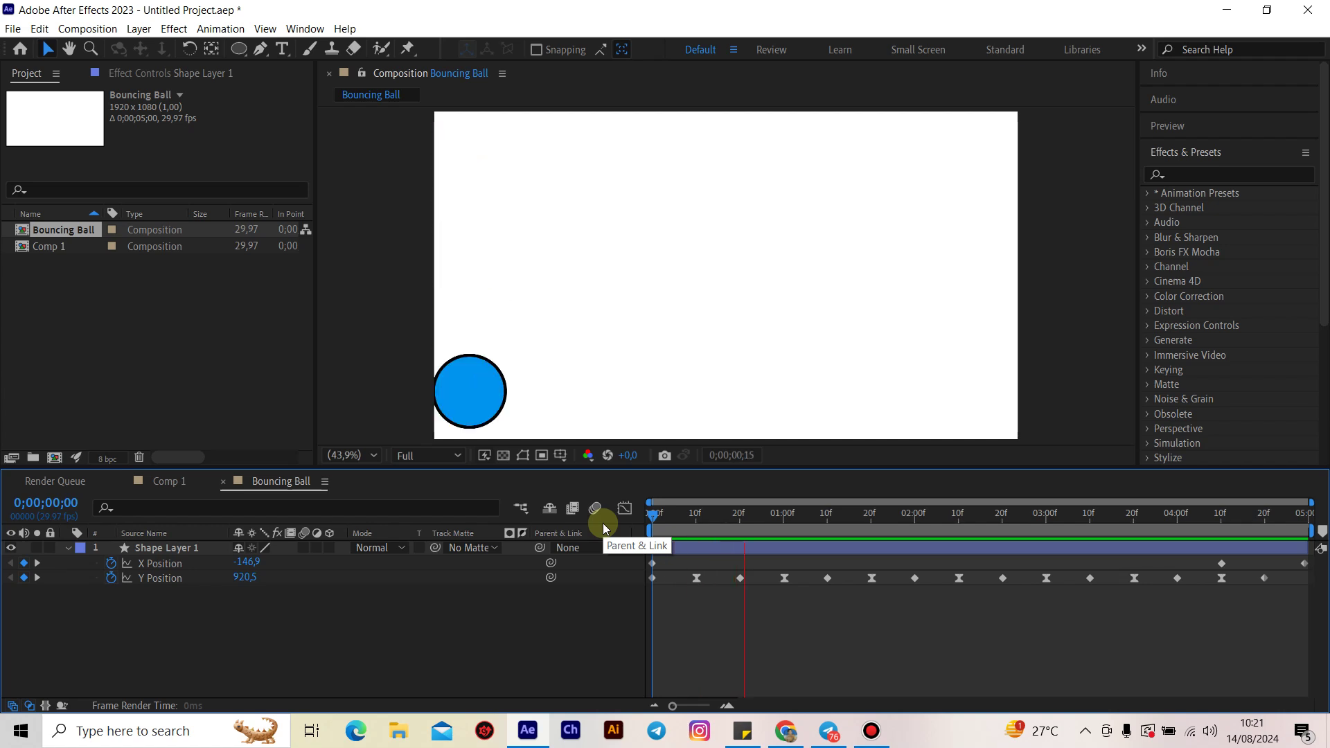